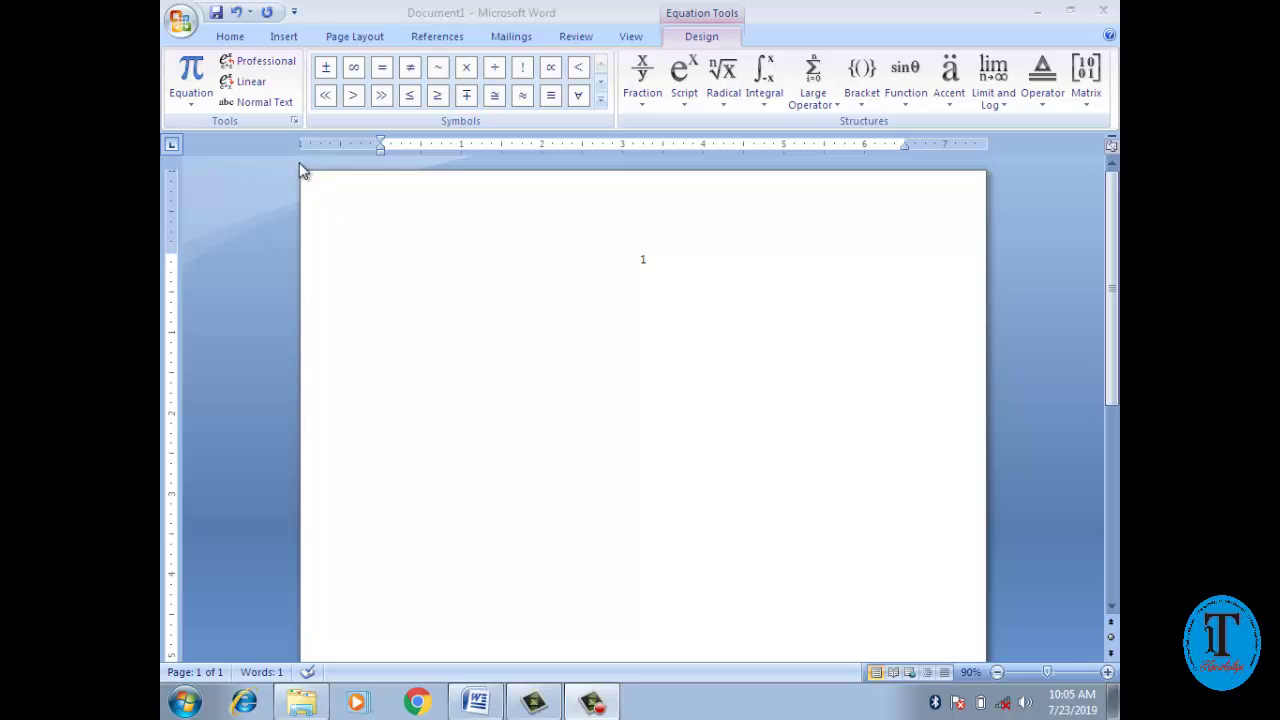
Open and dismiss the '1' equation's options menu, then drag the equation box to the left.
{"action": "left_click", "coordinate": [285, 38]}
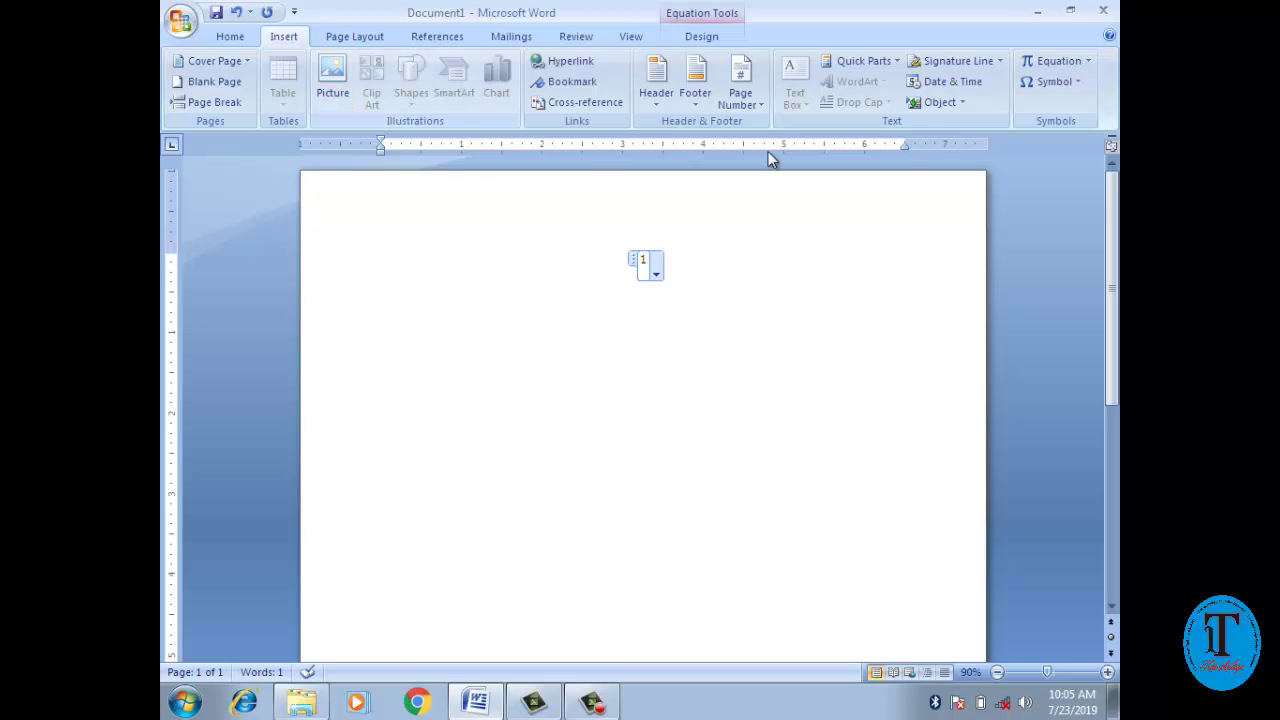
{"action": "left_click", "coordinate": [1050, 61]}
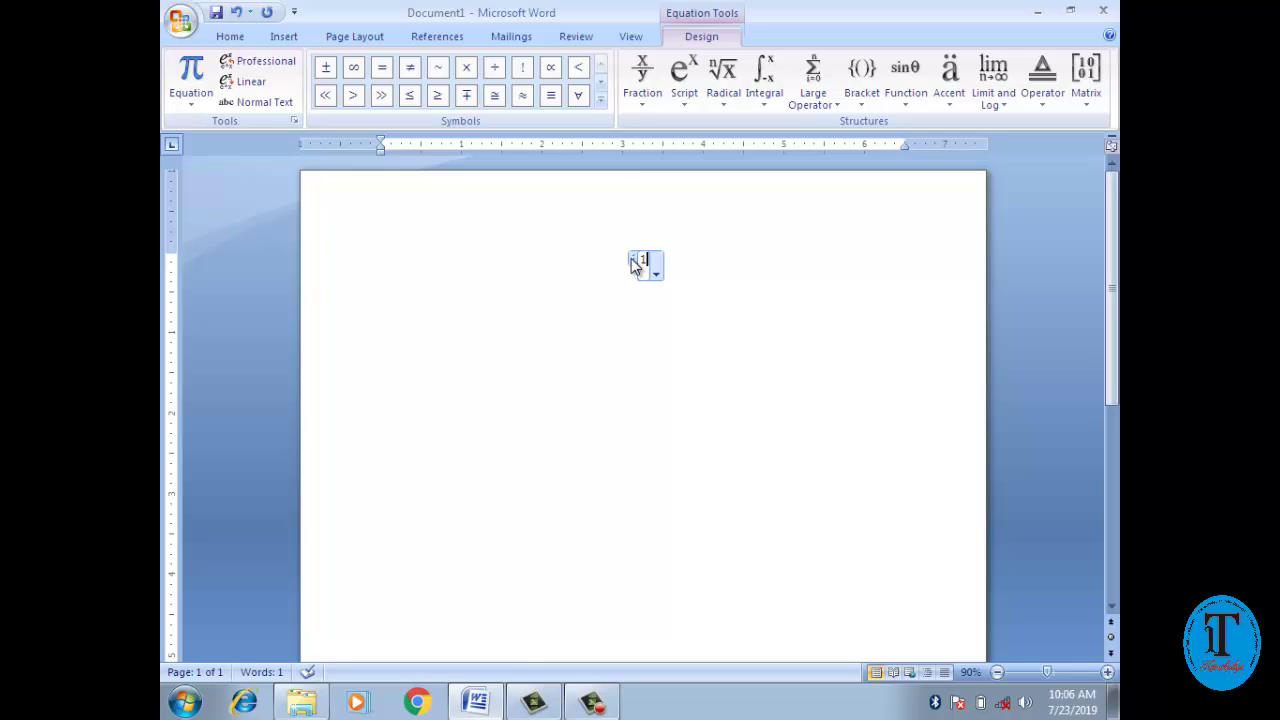
{"action": "left_click", "coordinate": [656, 273]}
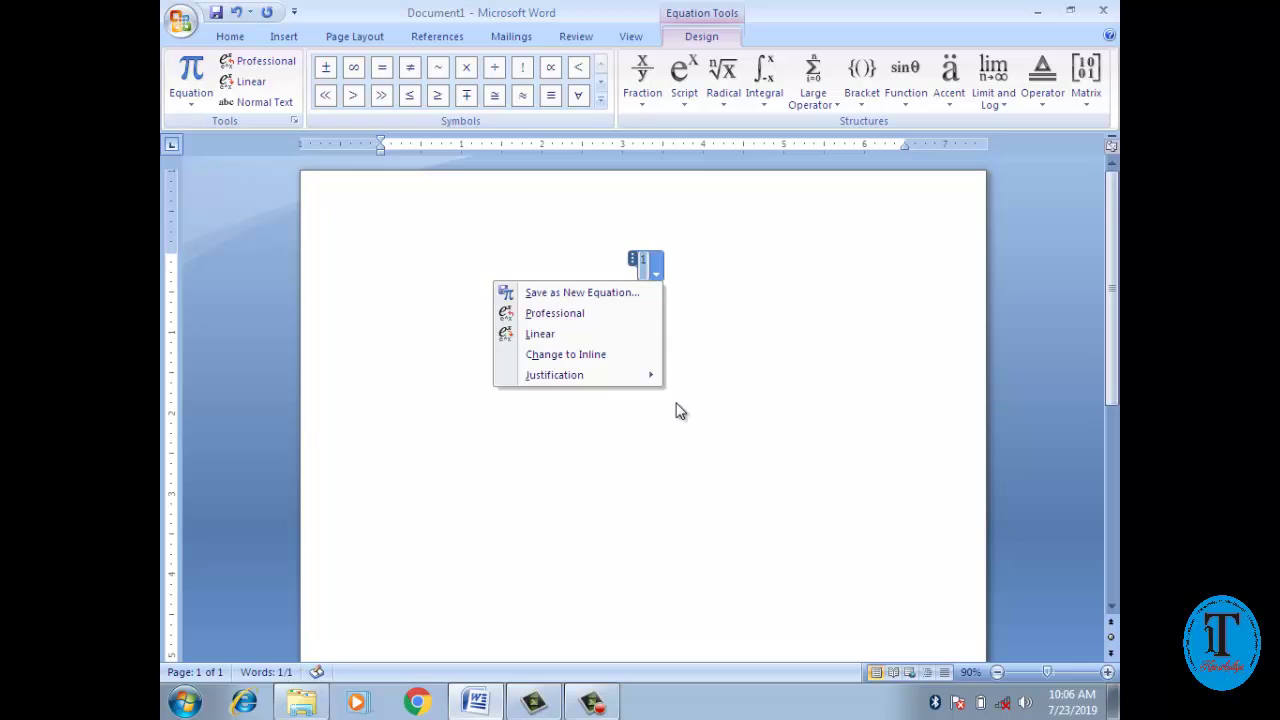
{"action": "left_click", "coordinate": [589, 309]}
{"action": "left_click_drag", "start_coordinate": [629, 256], "coordinate": [411, 254]}
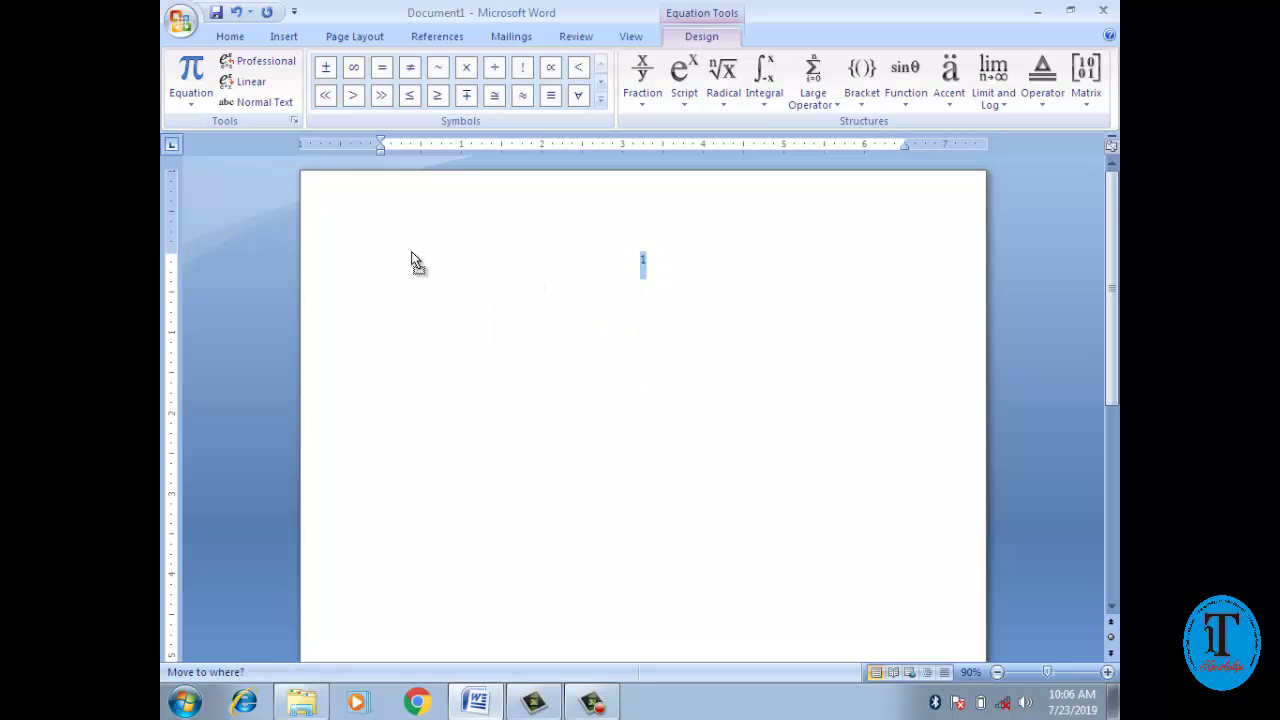
Insert a new equation and pick Expansion of a Sum from the built-in equation gallery.
{"action": "left_click", "coordinate": [288, 40]}
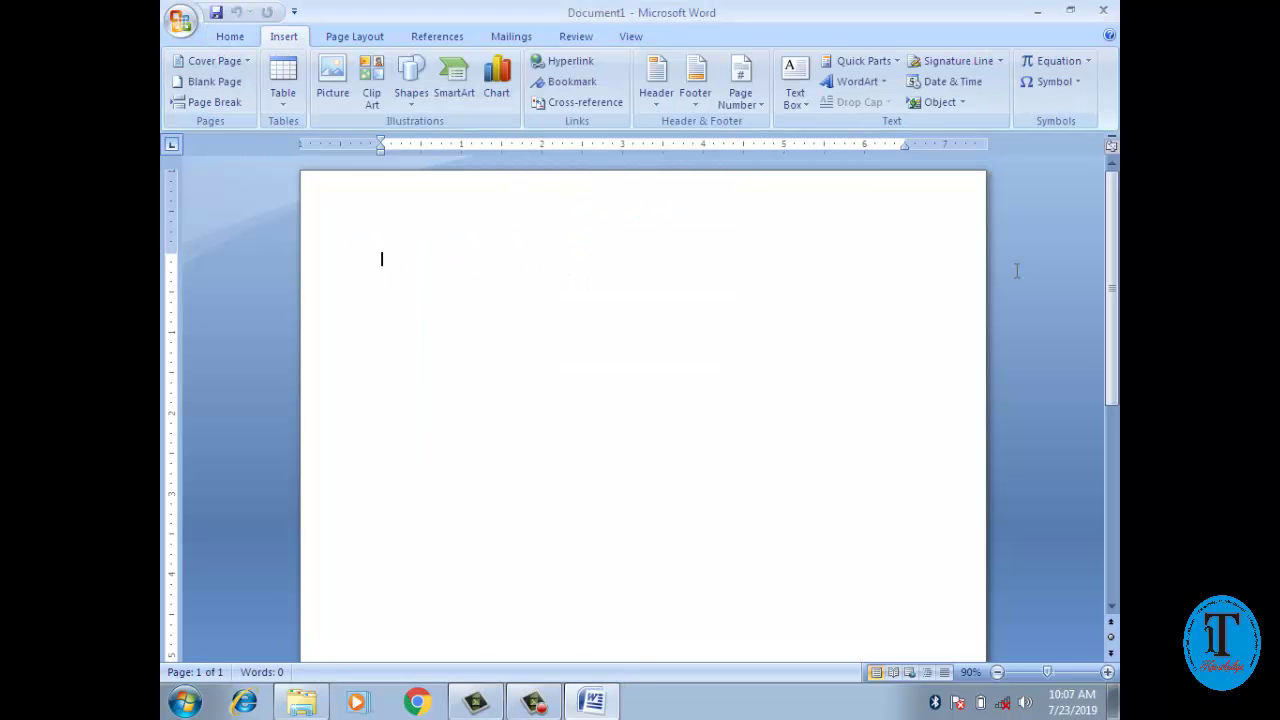
{"action": "left_click", "coordinate": [1060, 60]}
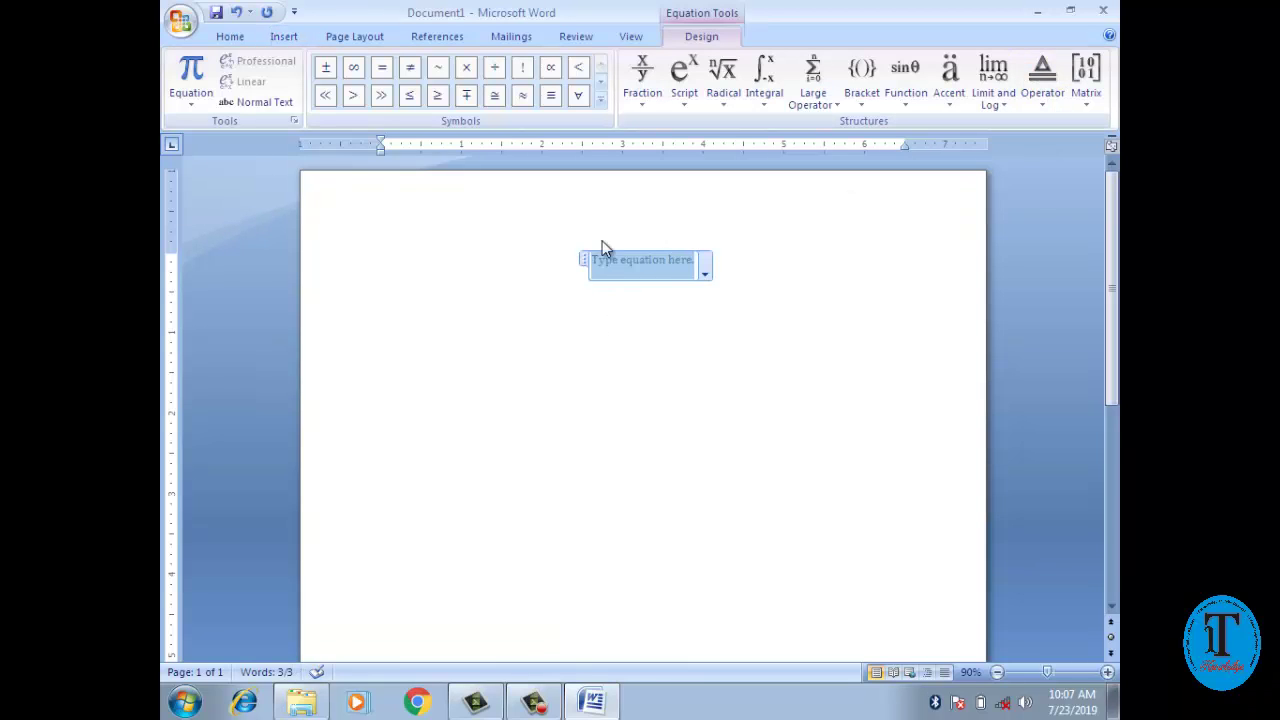
{"action": "left_click", "coordinate": [191, 95]}
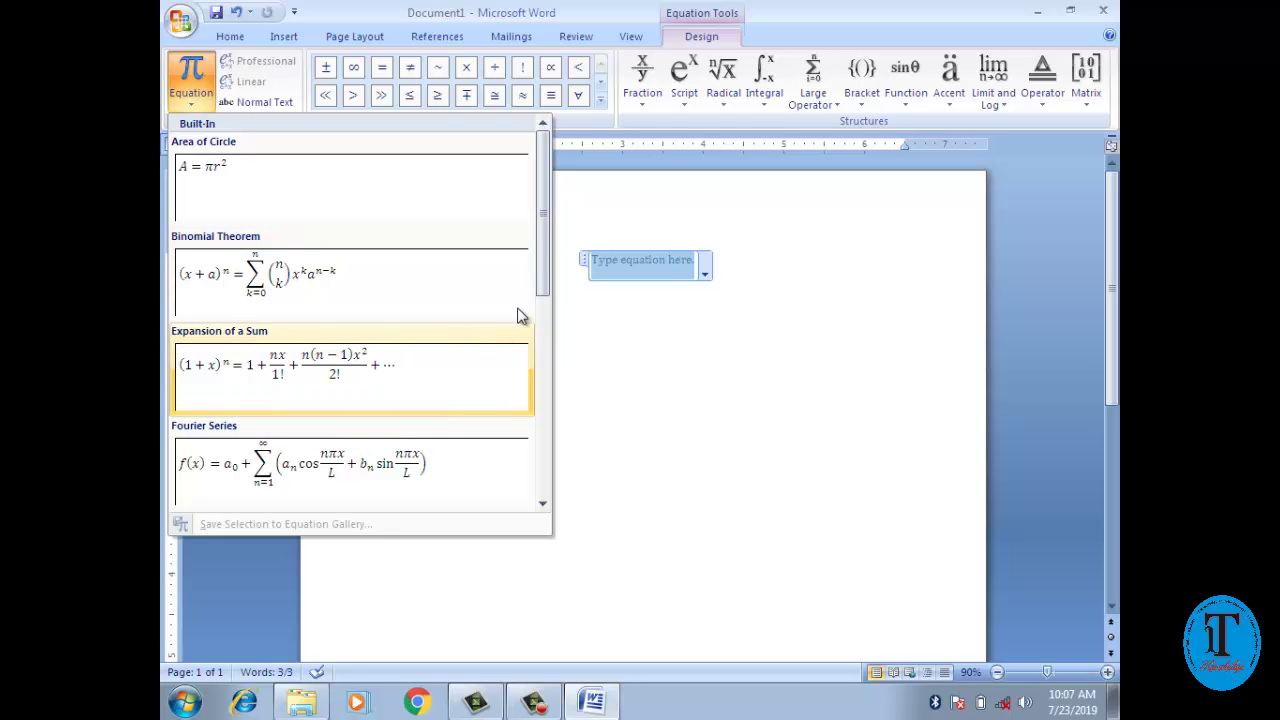
{"action": "mouse_move", "coordinate": [547, 242]}
{"action": "left_mouse_down"}
{"action": "mouse_move", "coordinate": [516, 458]}
{"action": "mouse_move", "coordinate": [518, 236]}
{"action": "left_mouse_up"}
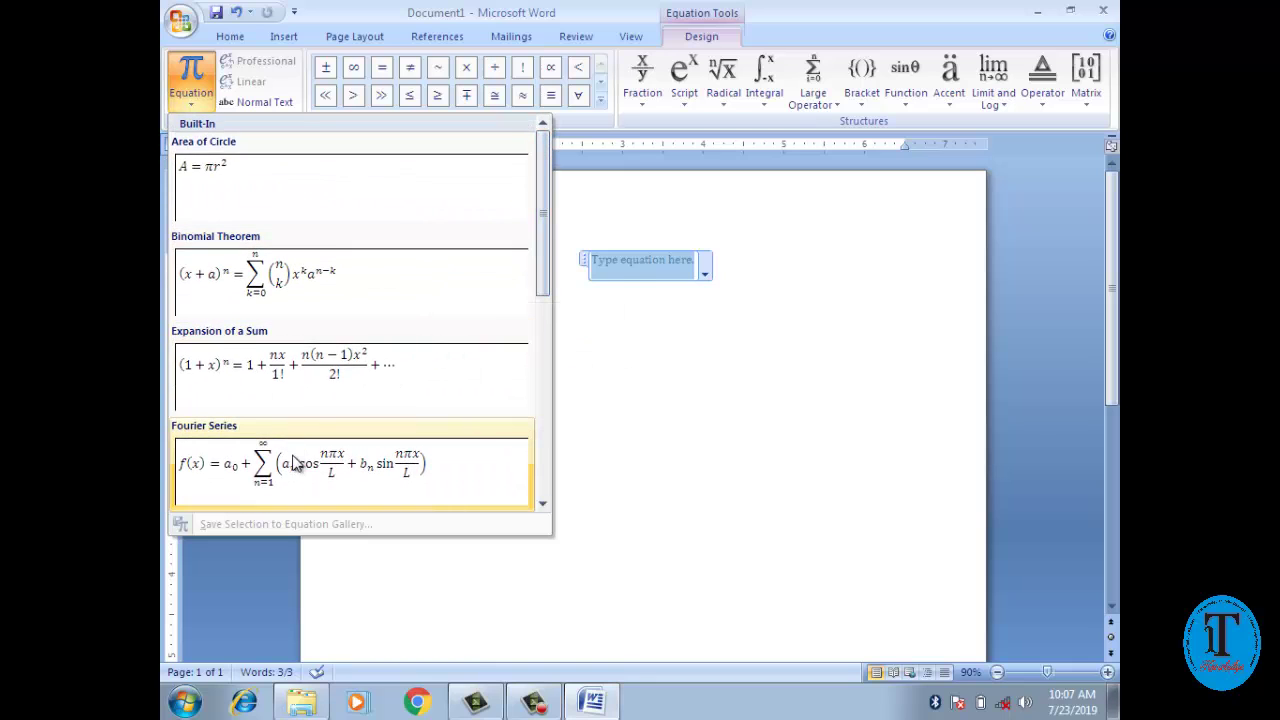
{"action": "left_click", "coordinate": [244, 378]}
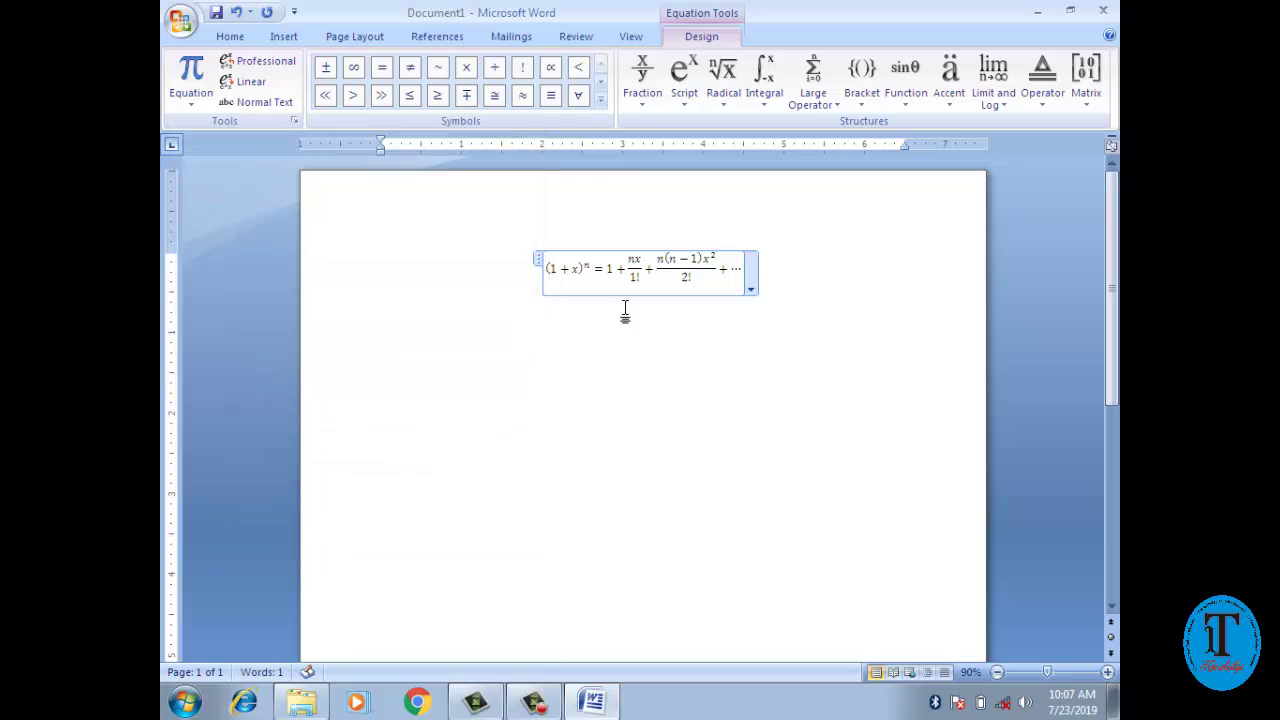
Change the left side from (1 + x)^n to (2 − x)².
{"action": "left_click_drag", "start_coordinate": [581, 270], "coordinate": [549, 270]}
{"action": "key", "text": "Left"}
{"action": "key", "text": "Right"}
{"action": "key", "text": "Delete"}
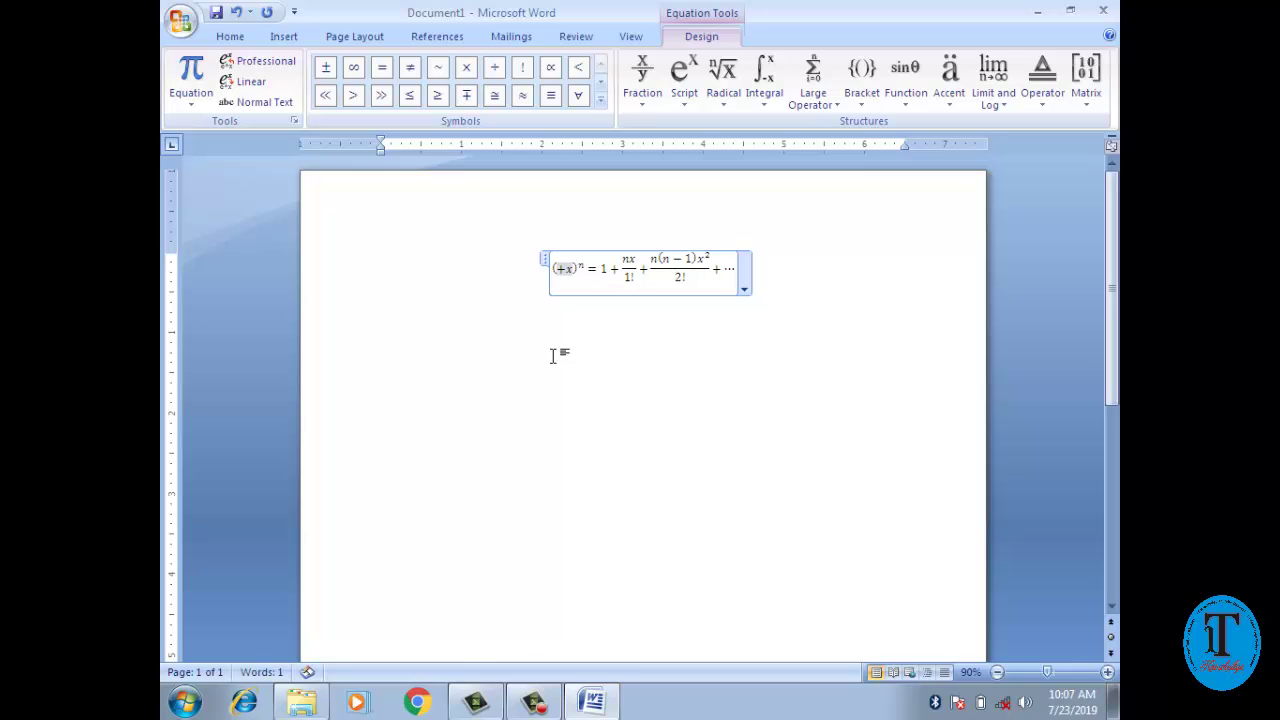
{"action": "type", "text": "2"}
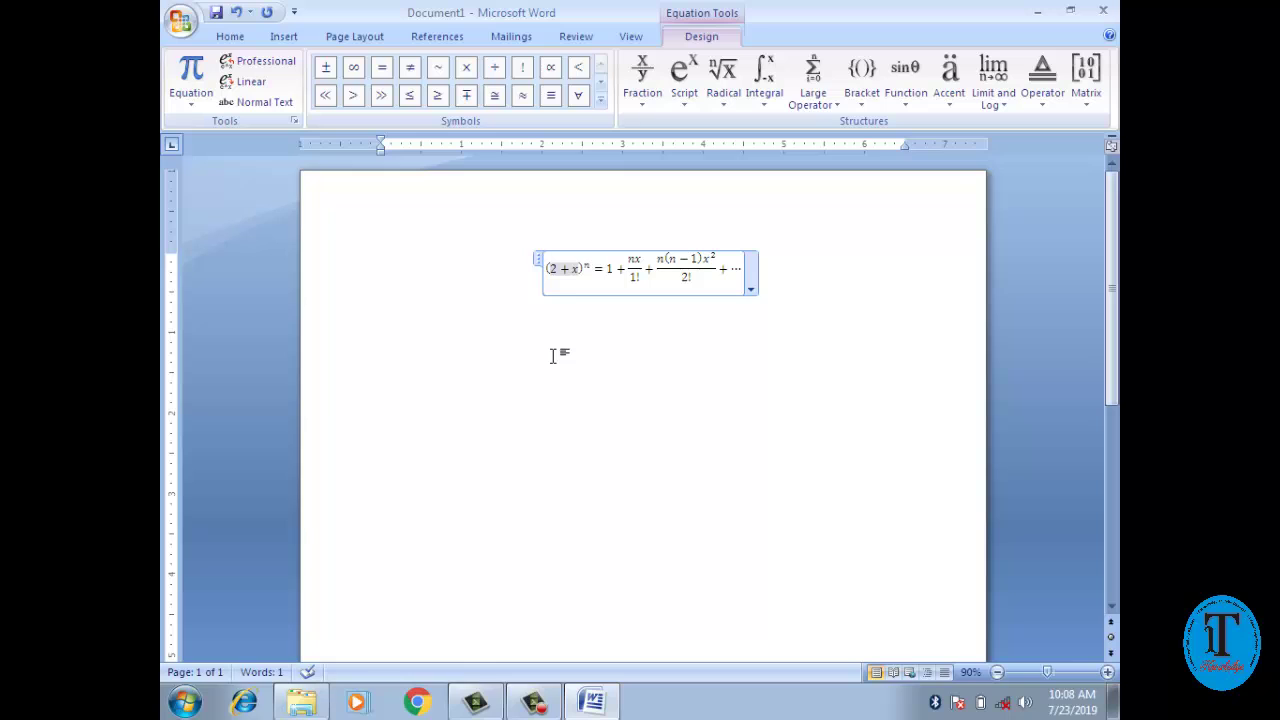
{"action": "key", "text": "BackSpace"}
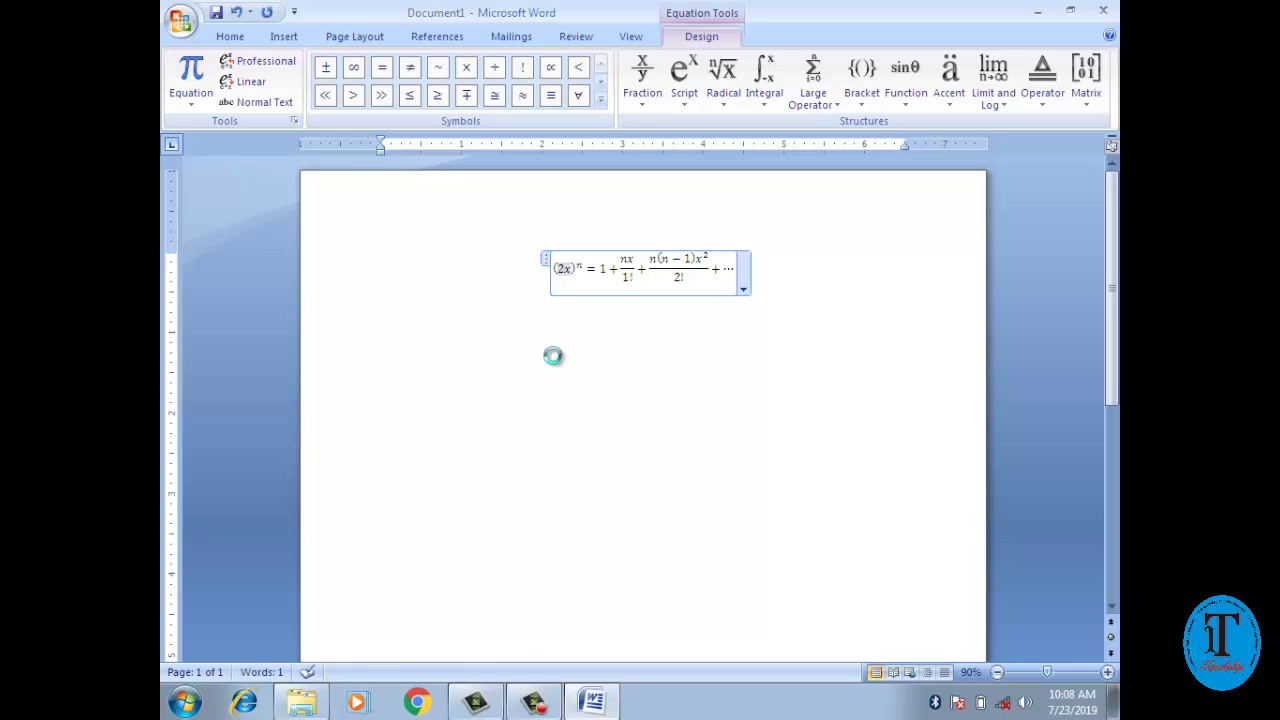
{"action": "type", "text": "-"}
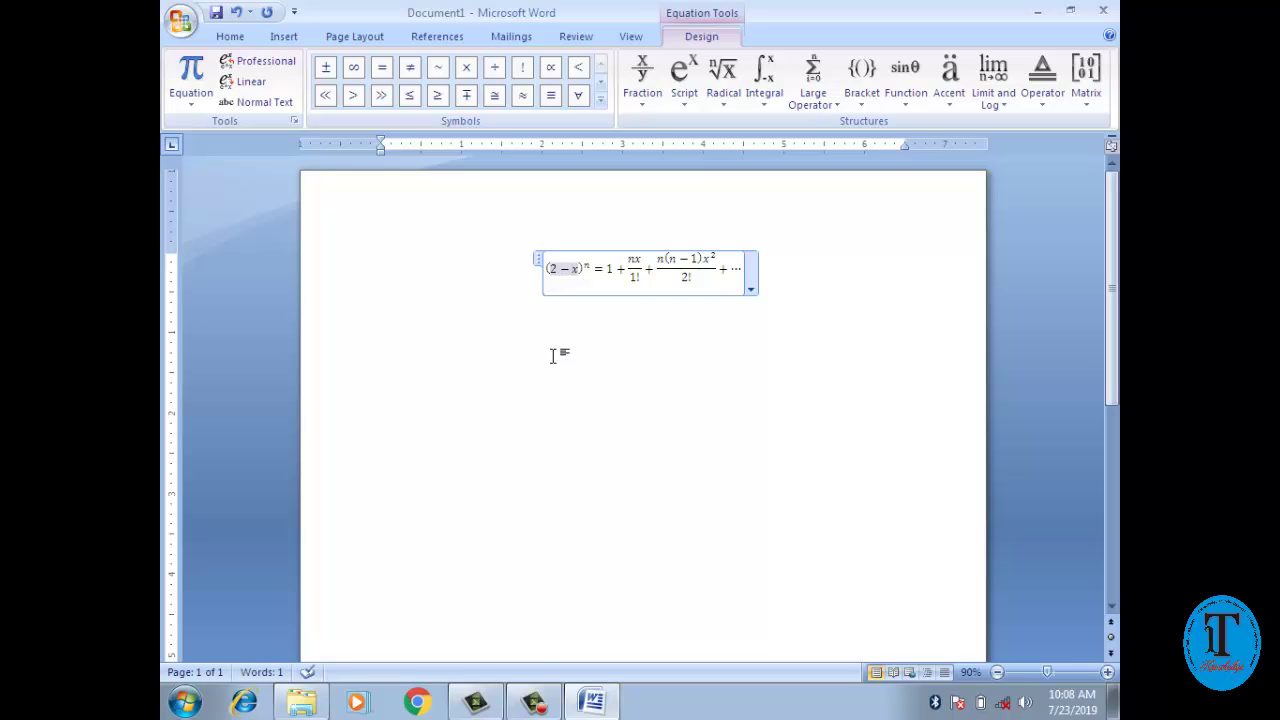
{"action": "key", "text": "Right"}
{"action": "key", "text": "Right"}
{"action": "key", "text": "BackSpace"}
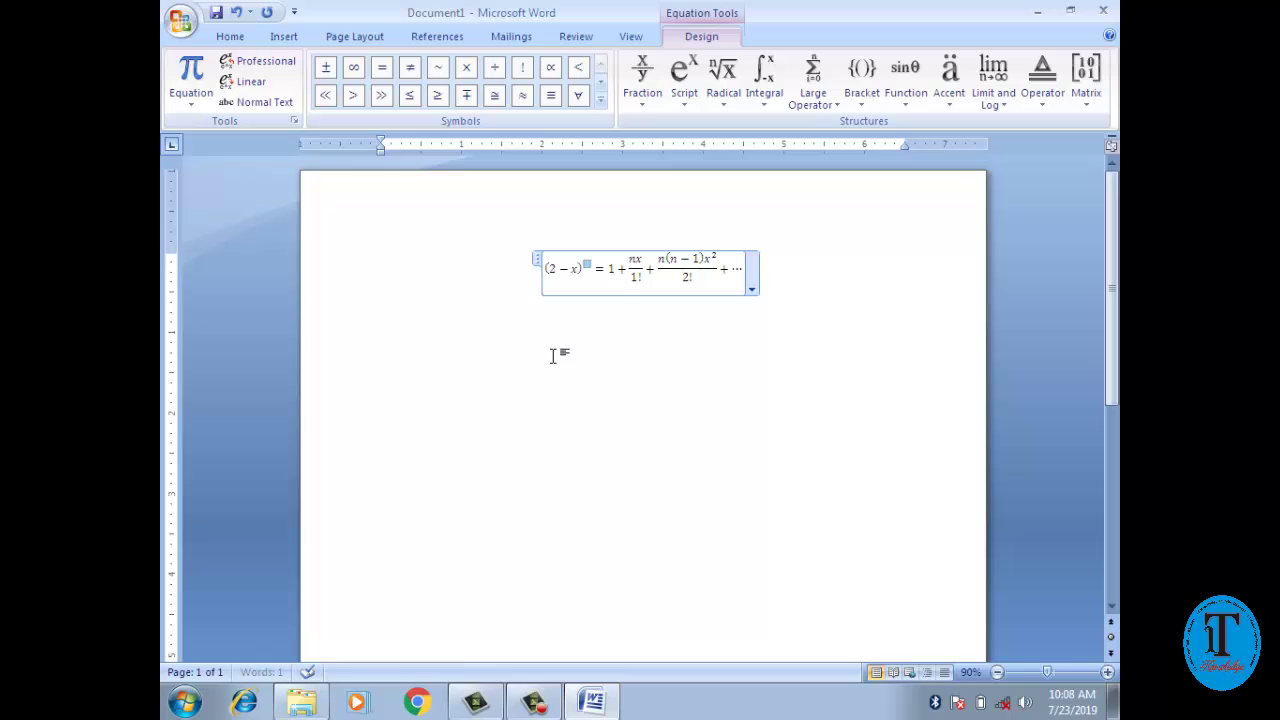
{"action": "type", "text": "2"}
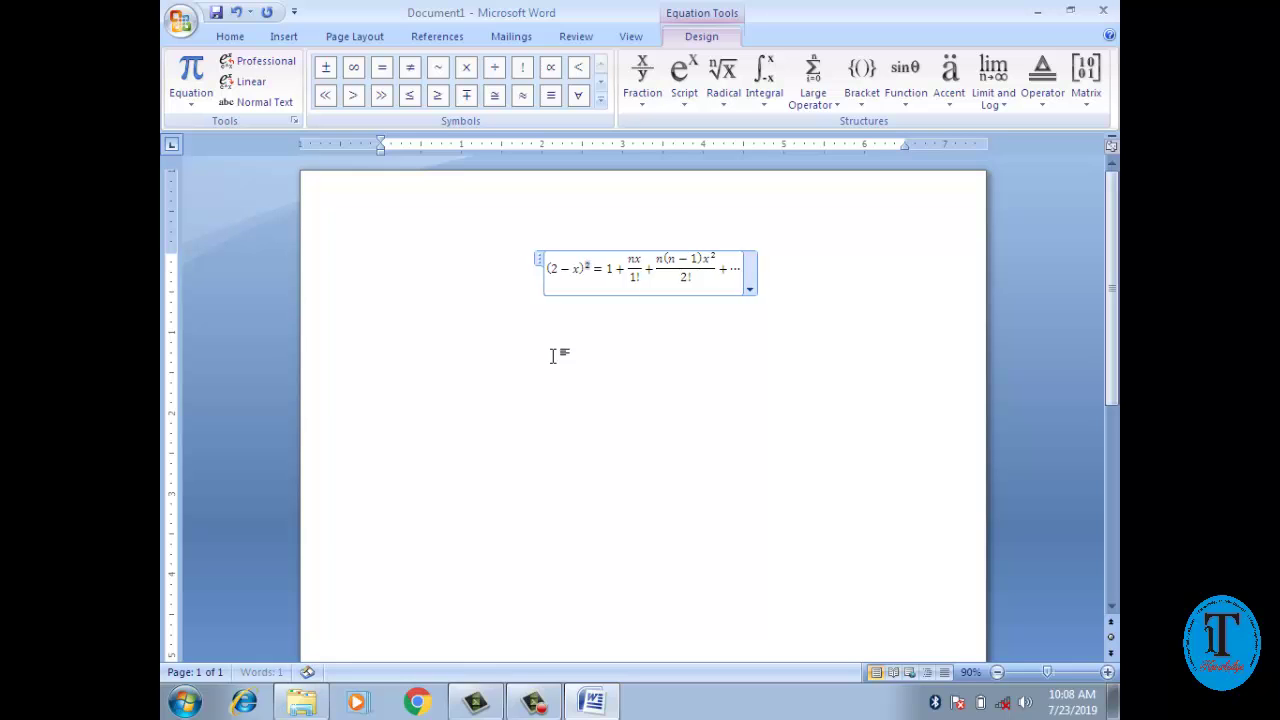
On the right side, replace the 1 with 4, nx with x2, and 1! with 4!
{"action": "key", "text": "Right"}
{"action": "key", "text": "Right"}
{"action": "key", "text": "BackSpace"}
{"action": "type", "text": "4"}
{"action": "key", "text": "Right"}
{"action": "key", "text": "Right"}
{"action": "key", "text": "BackSpace"}
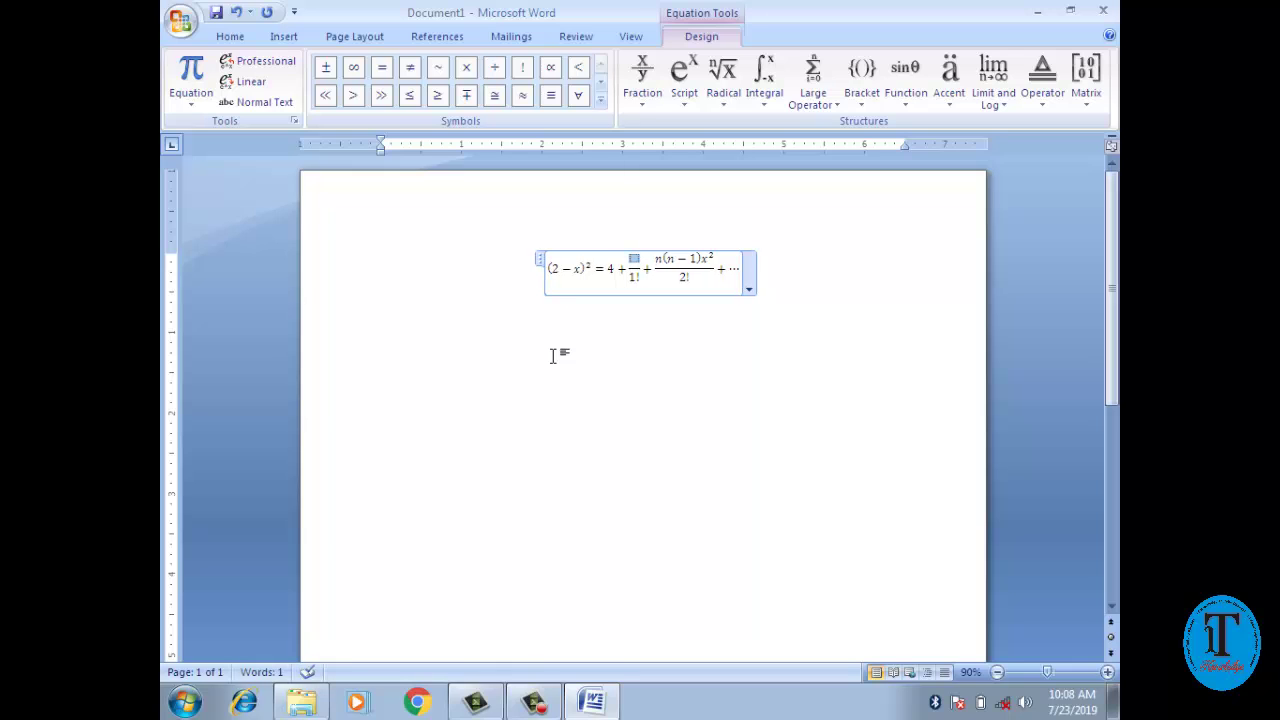
{"action": "type", "text": "x2"}
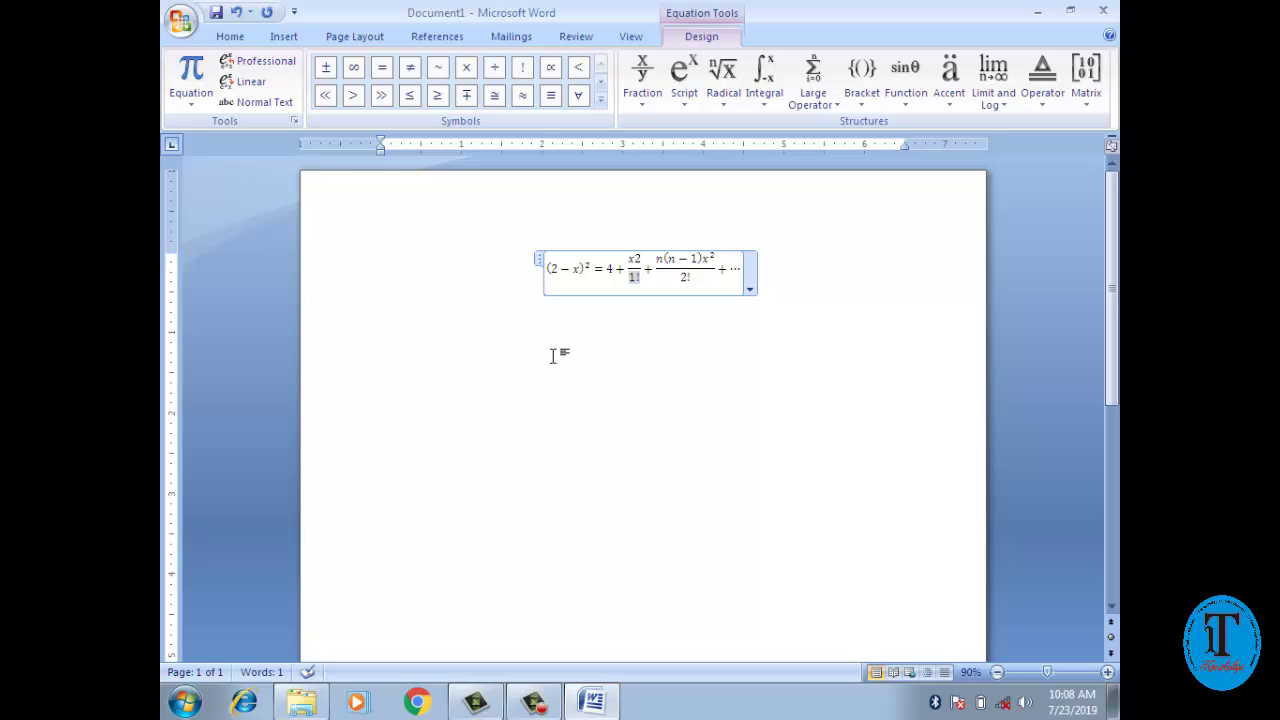
{"action": "key", "text": "BackSpace"}
{"action": "type", "text": "4"}
{"action": "key", "text": "Right"}
{"action": "key", "text": "Right"}
{"action": "key", "text": "Right"}
{"action": "left_click", "coordinate": [258, 61]}
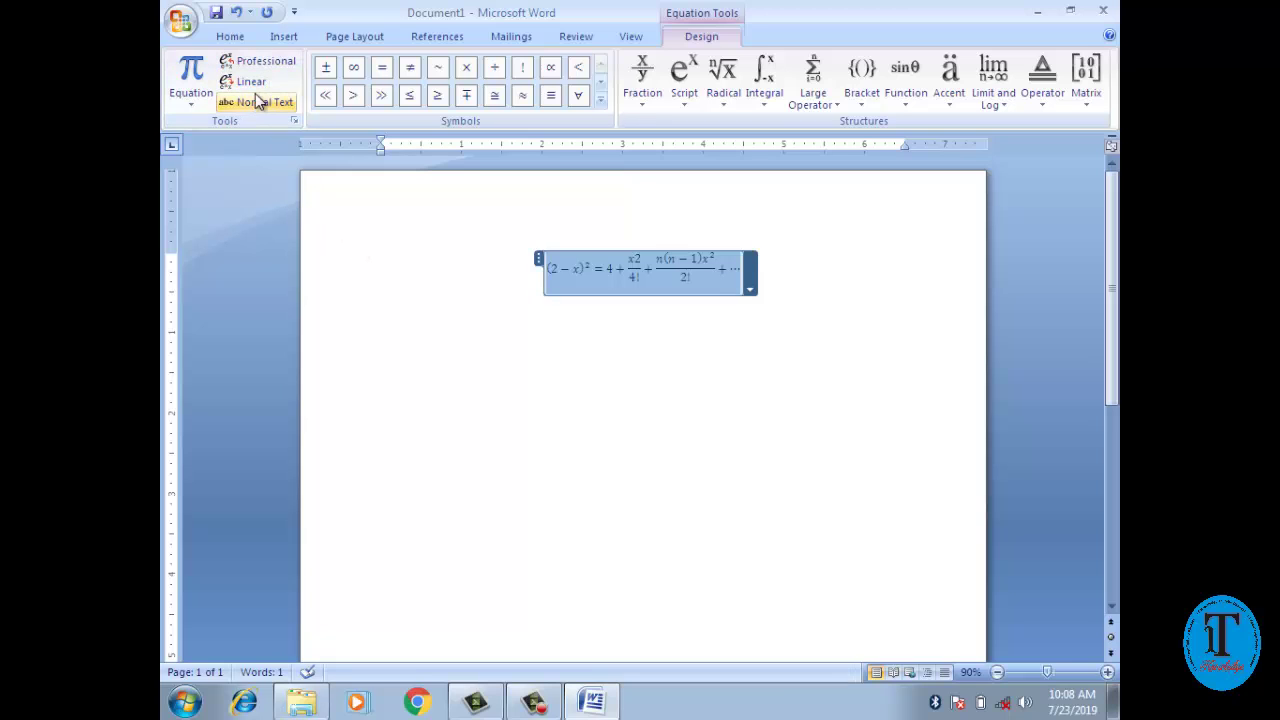
{"action": "left_click", "coordinate": [255, 88]}
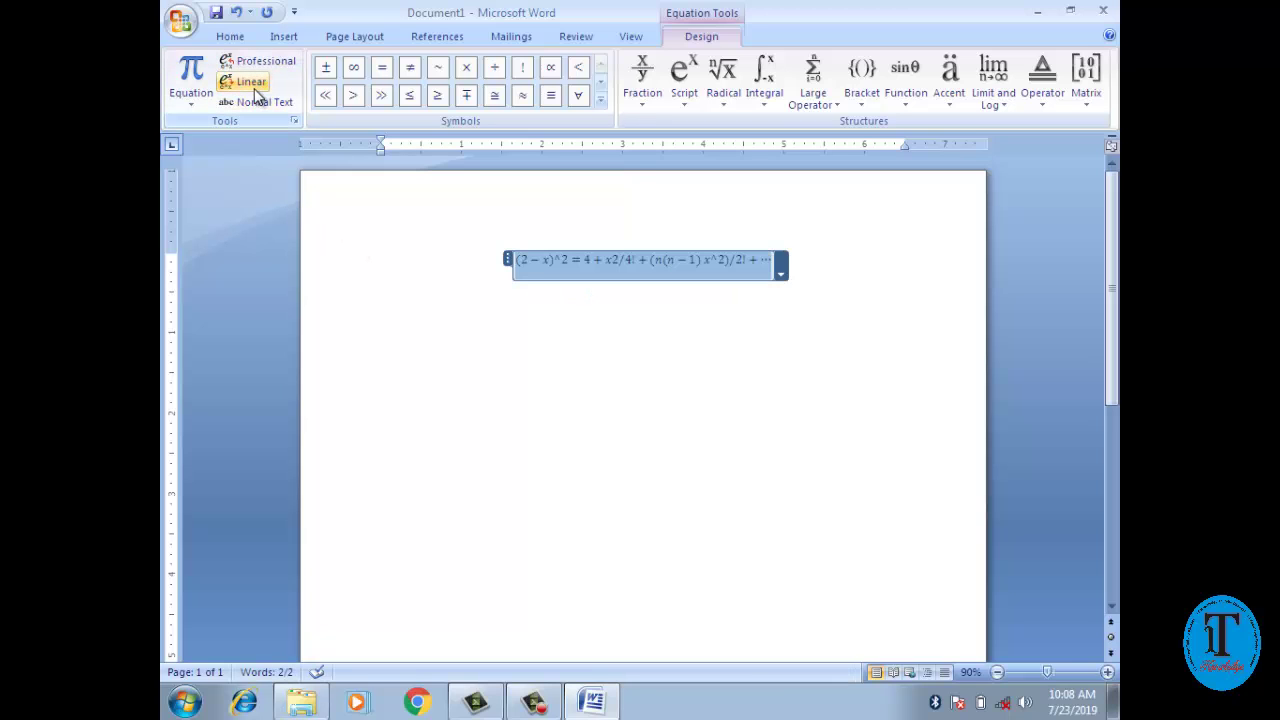
{"action": "left_click", "coordinate": [255, 101]}
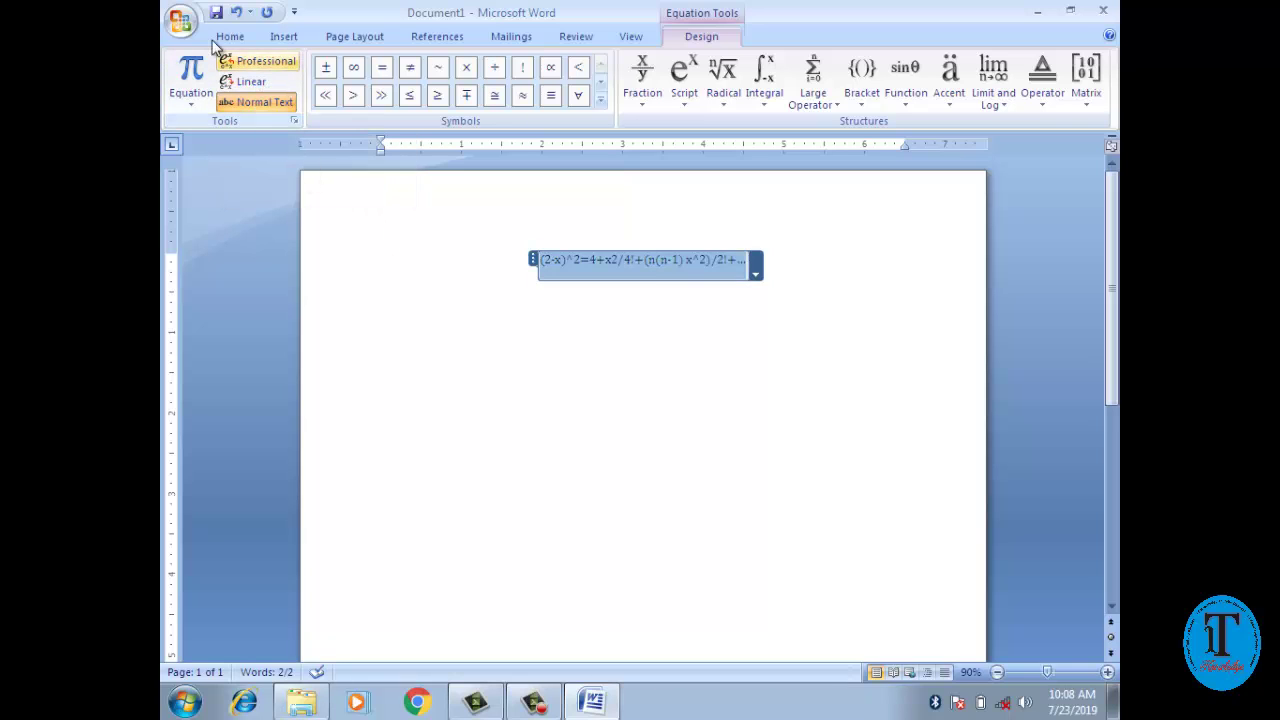
{"action": "left_click", "coordinate": [250, 81]}
{"action": "left_click", "coordinate": [245, 104]}
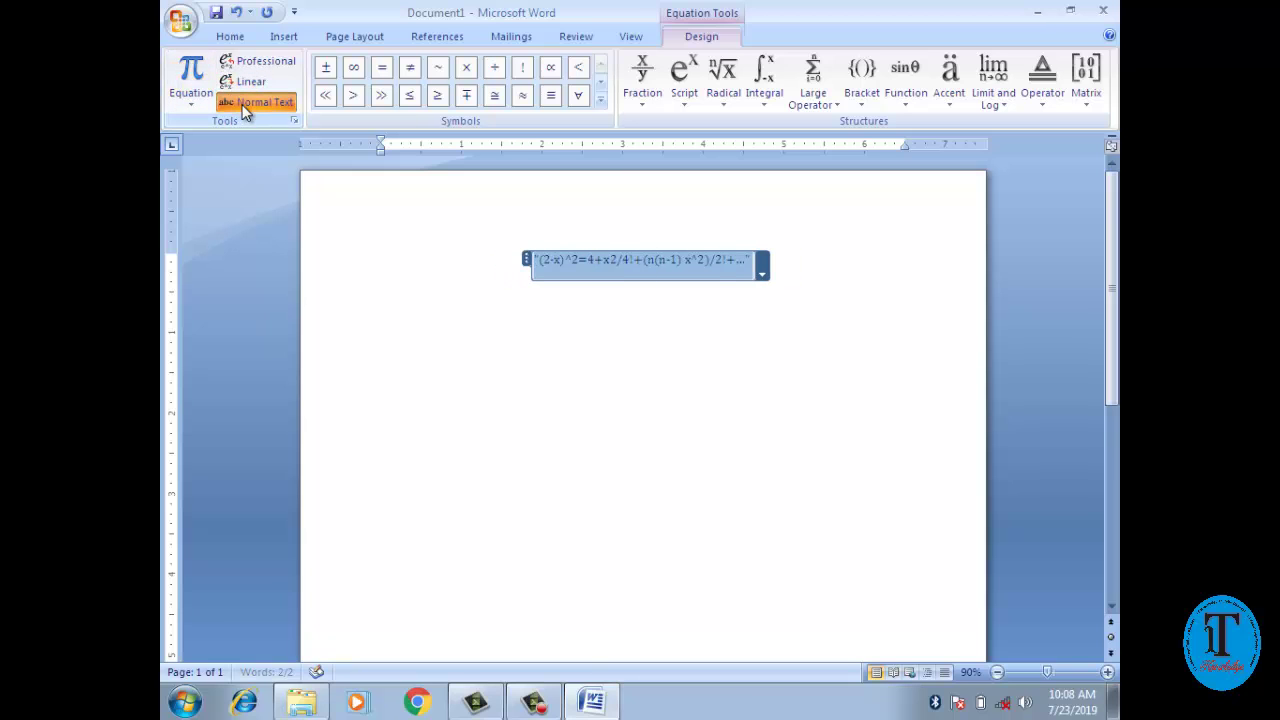
{"action": "left_click", "coordinate": [293, 120]}
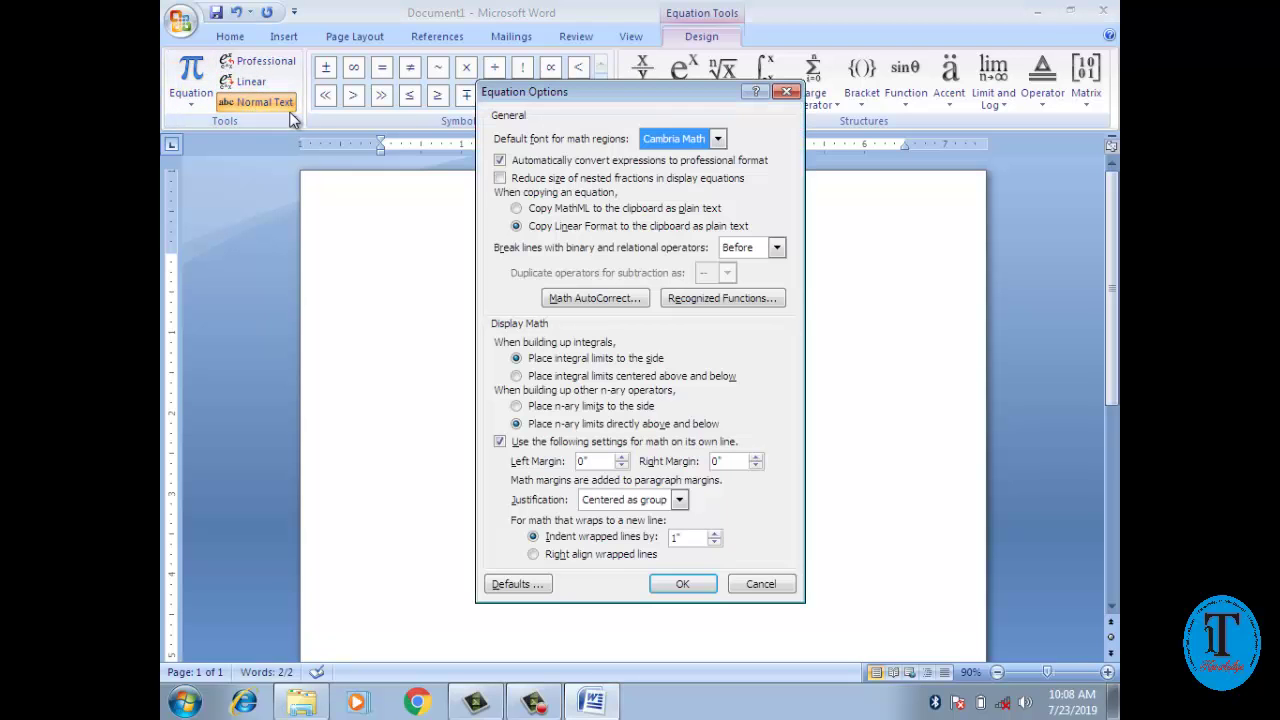
{"action": "left_click", "coordinate": [760, 584]}
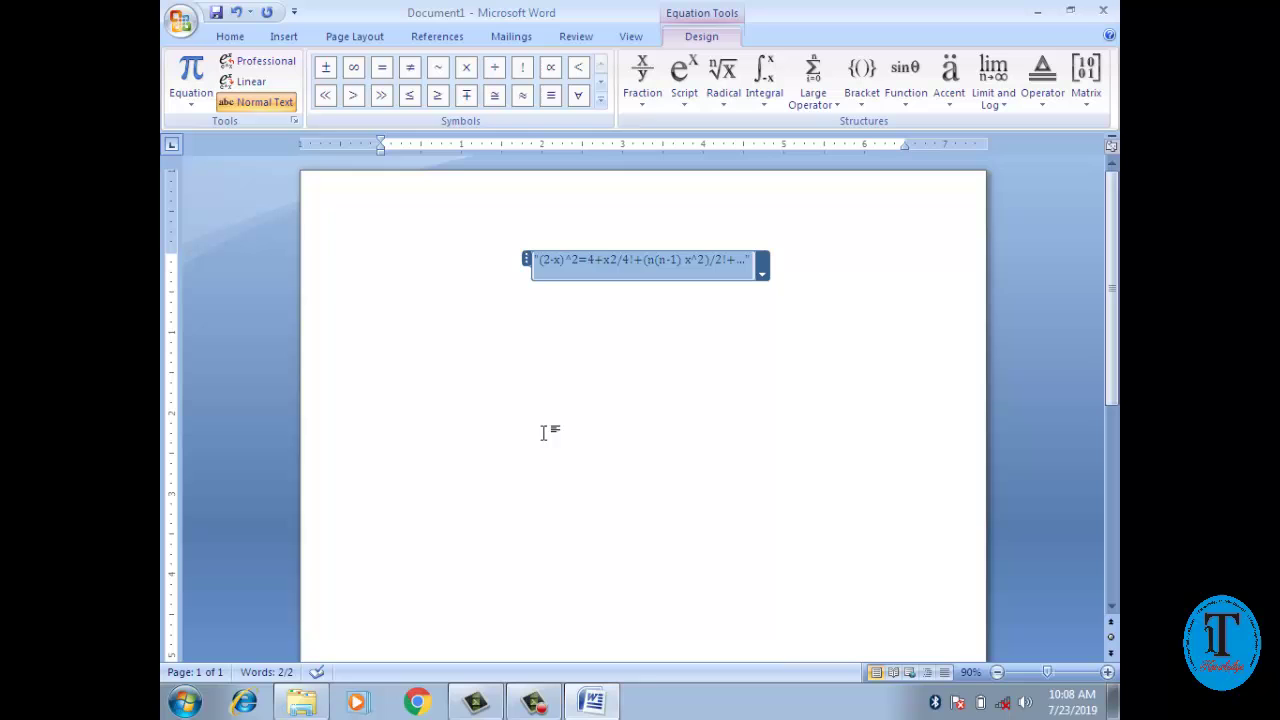
{"action": "left_click", "coordinate": [235, 60]}
{"action": "left_click", "coordinate": [248, 81]}
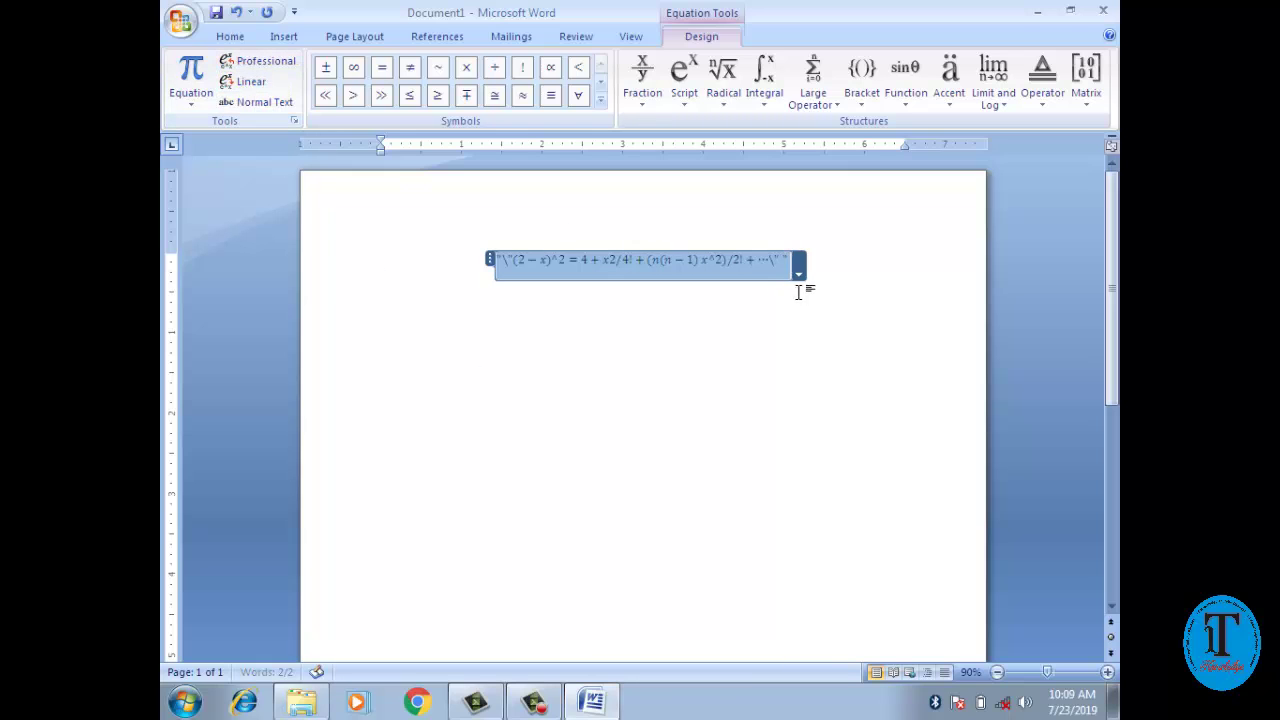
{"action": "left_click", "coordinate": [799, 273]}
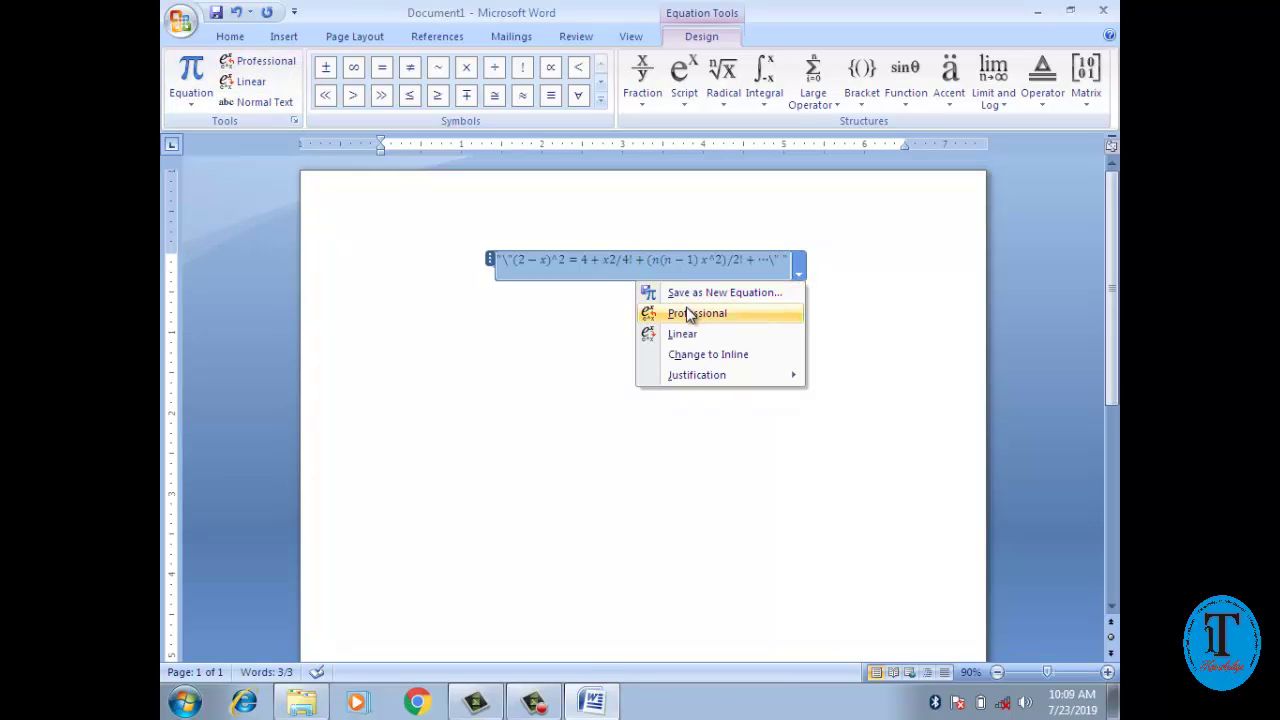
{"action": "left_click", "coordinate": [690, 315]}
{"action": "left_click", "coordinate": [760, 275]}
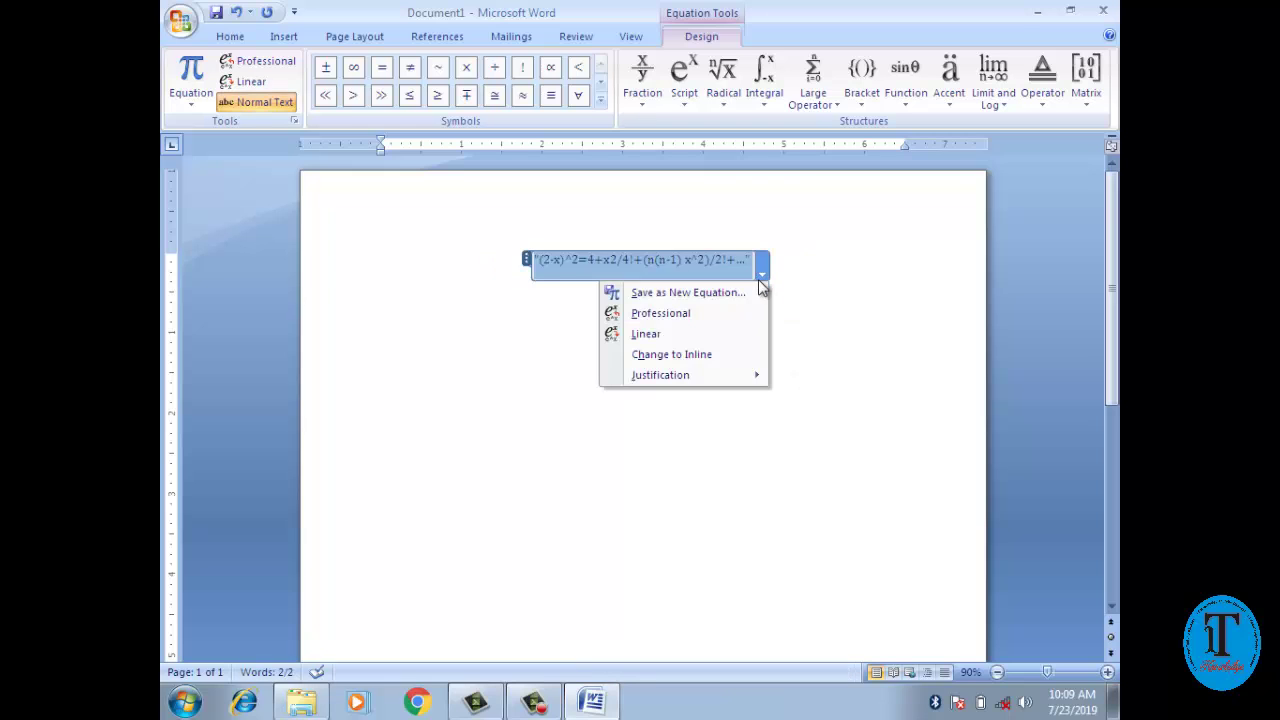
{"action": "mouse_move", "coordinate": [660, 377]}
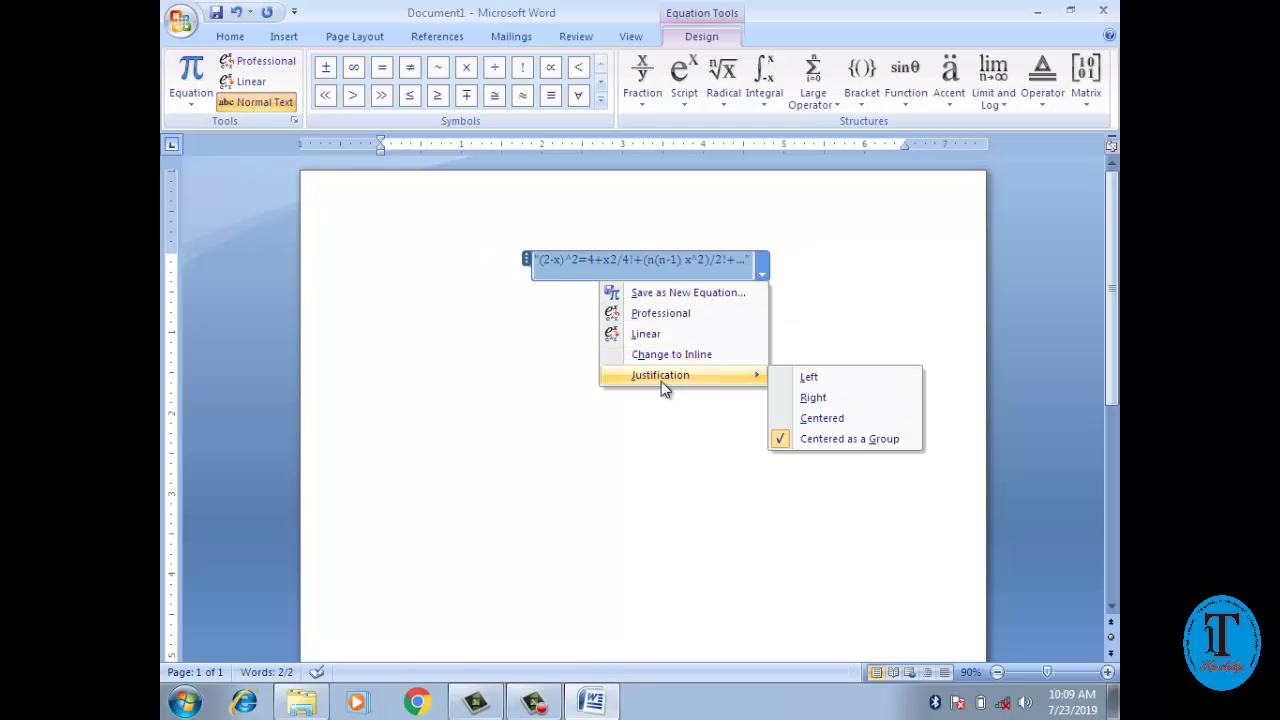
{"action": "left_click", "coordinate": [813, 398]}
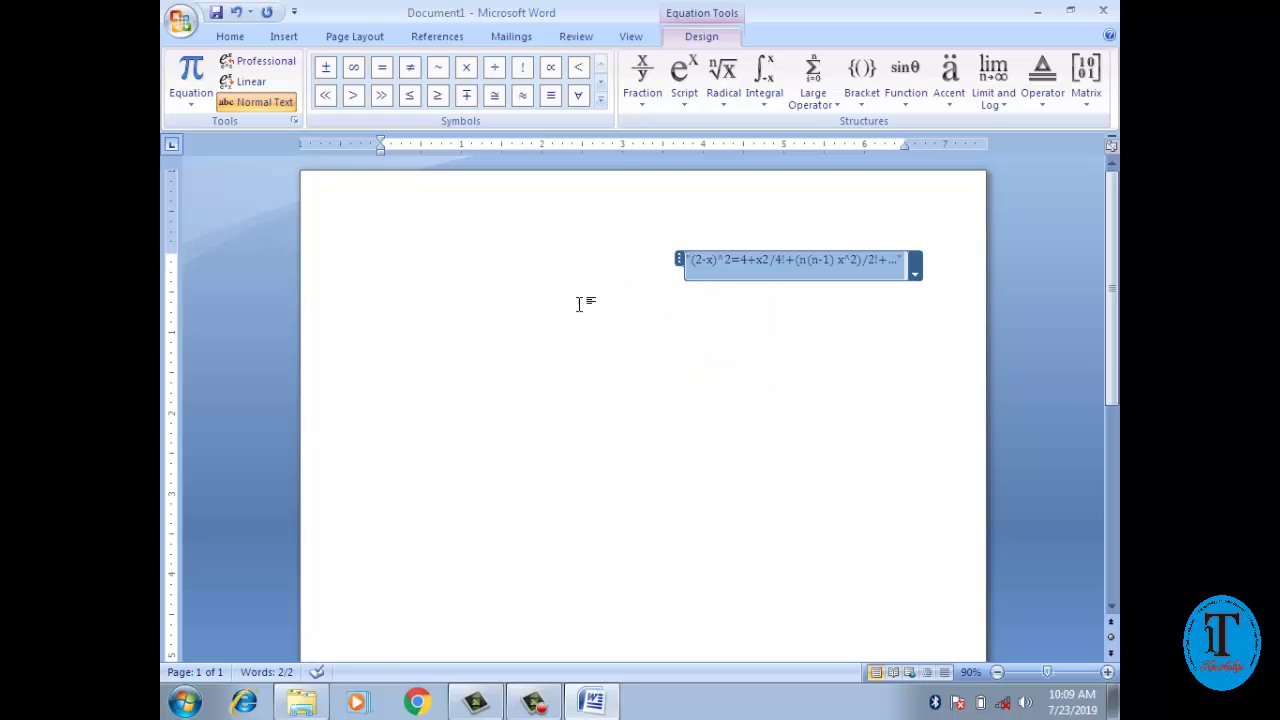
{"action": "left_click", "coordinate": [260, 84]}
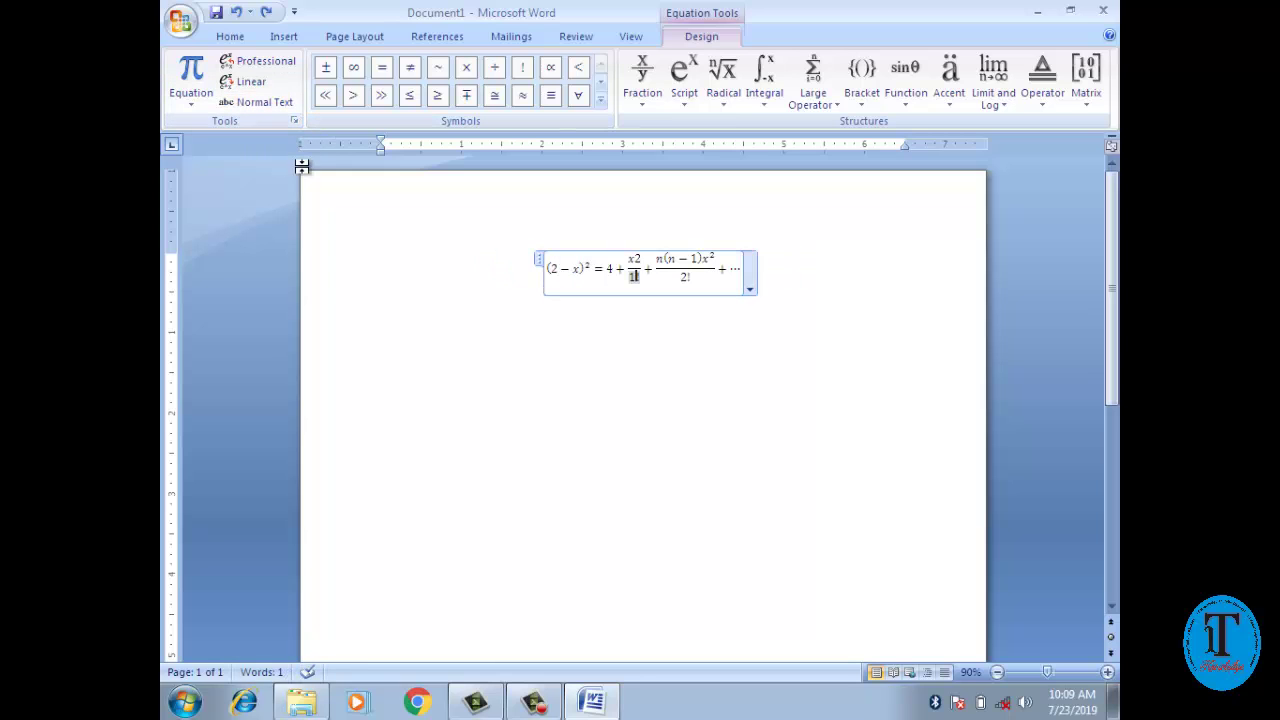
Switch the selected equation through Professional, Linear and Normal Text views, then delete its contents.
{"action": "left_click", "coordinate": [273, 70]}
{"action": "left_click_drag", "start_coordinate": [540, 260], "coordinate": [480, 274]}
{"action": "left_click", "coordinate": [539, 260]}
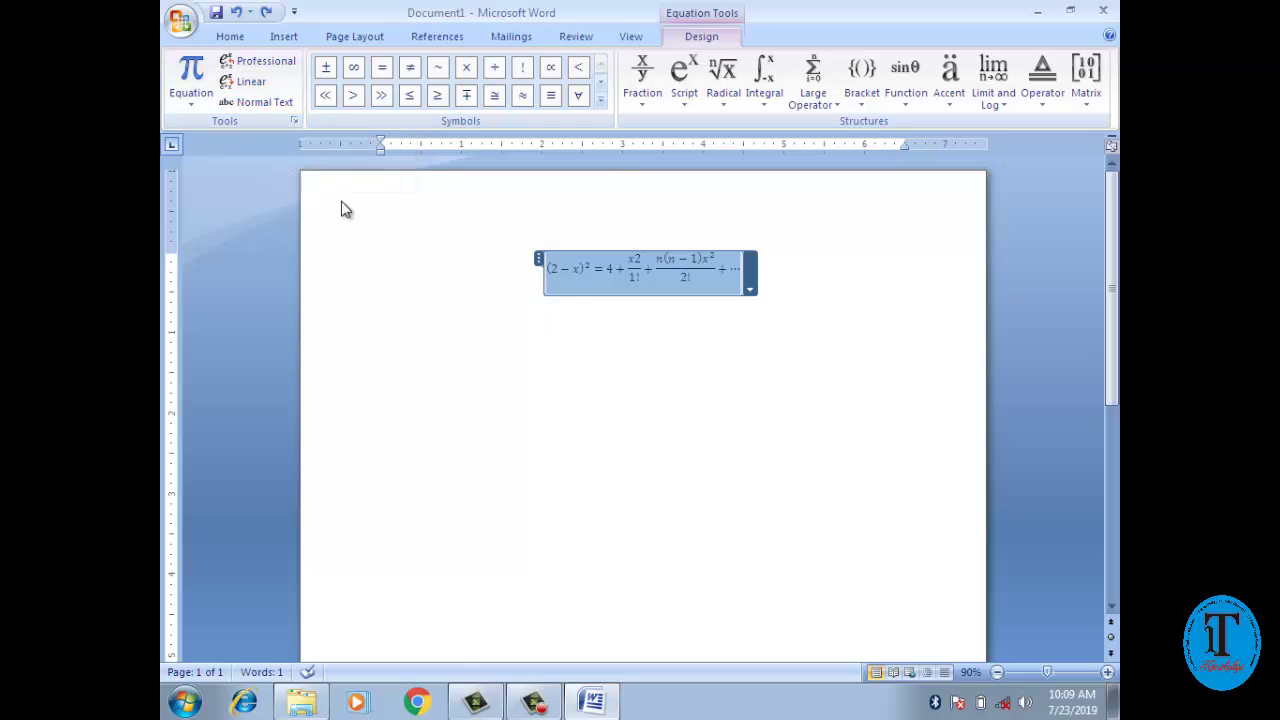
{"action": "left_click", "coordinate": [262, 60]}
{"action": "left_click", "coordinate": [750, 289]}
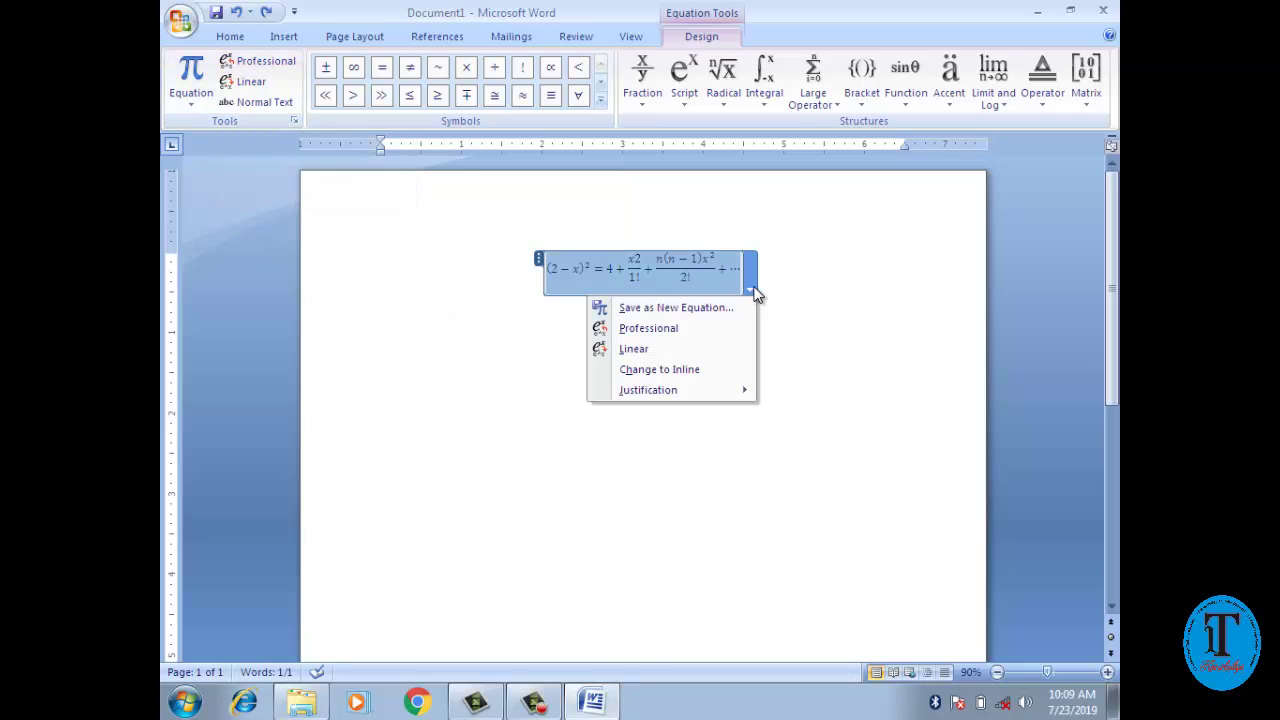
{"action": "left_click", "coordinate": [251, 81]}
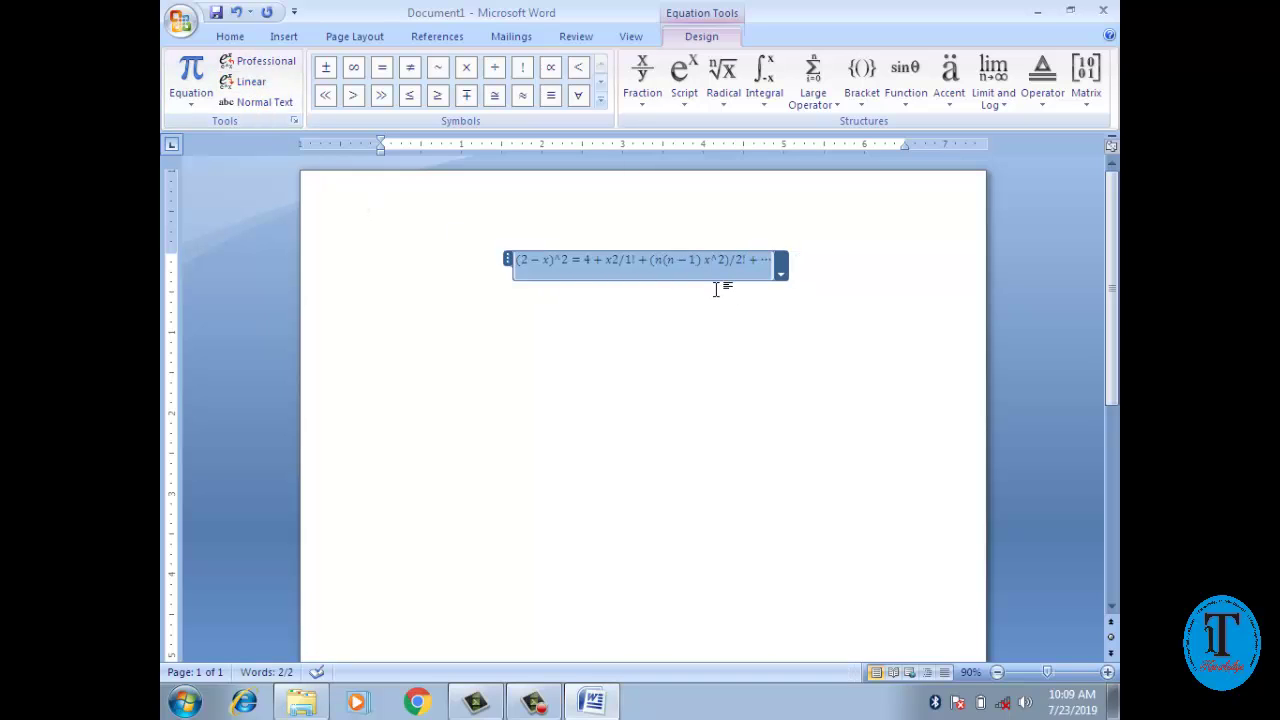
{"action": "left_click", "coordinate": [270, 101]}
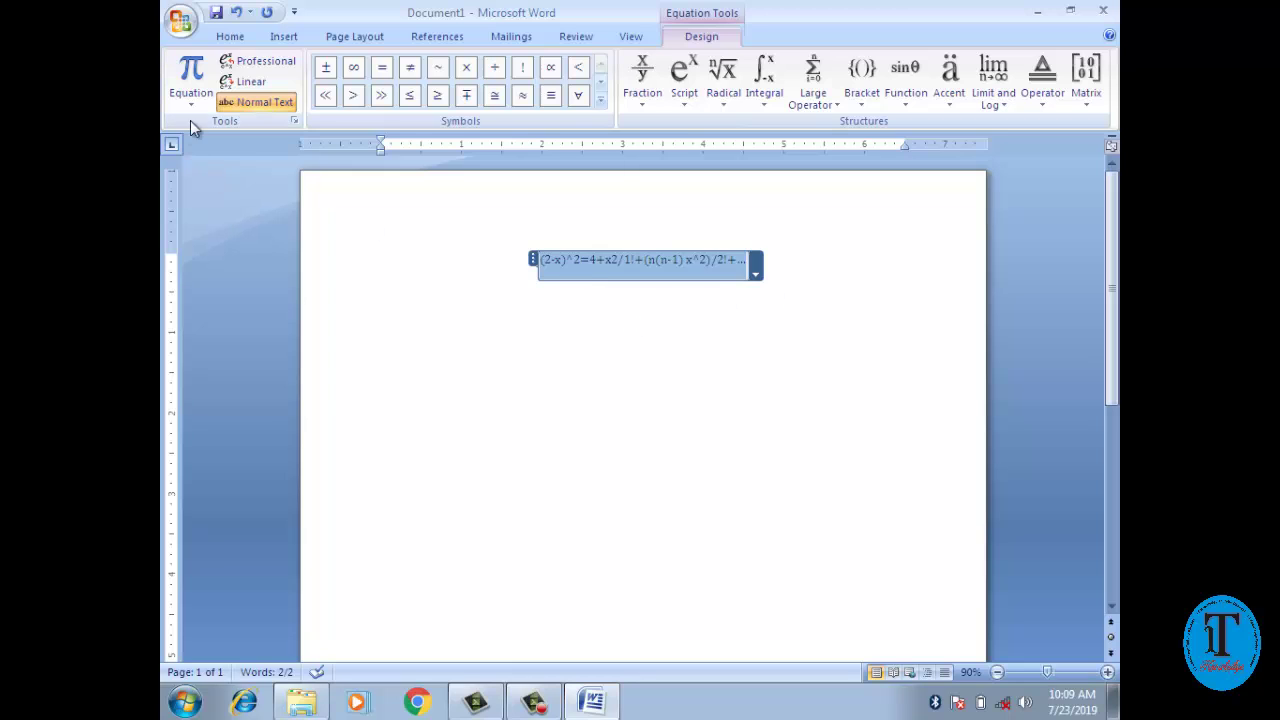
{"action": "key", "text": "Delete"}
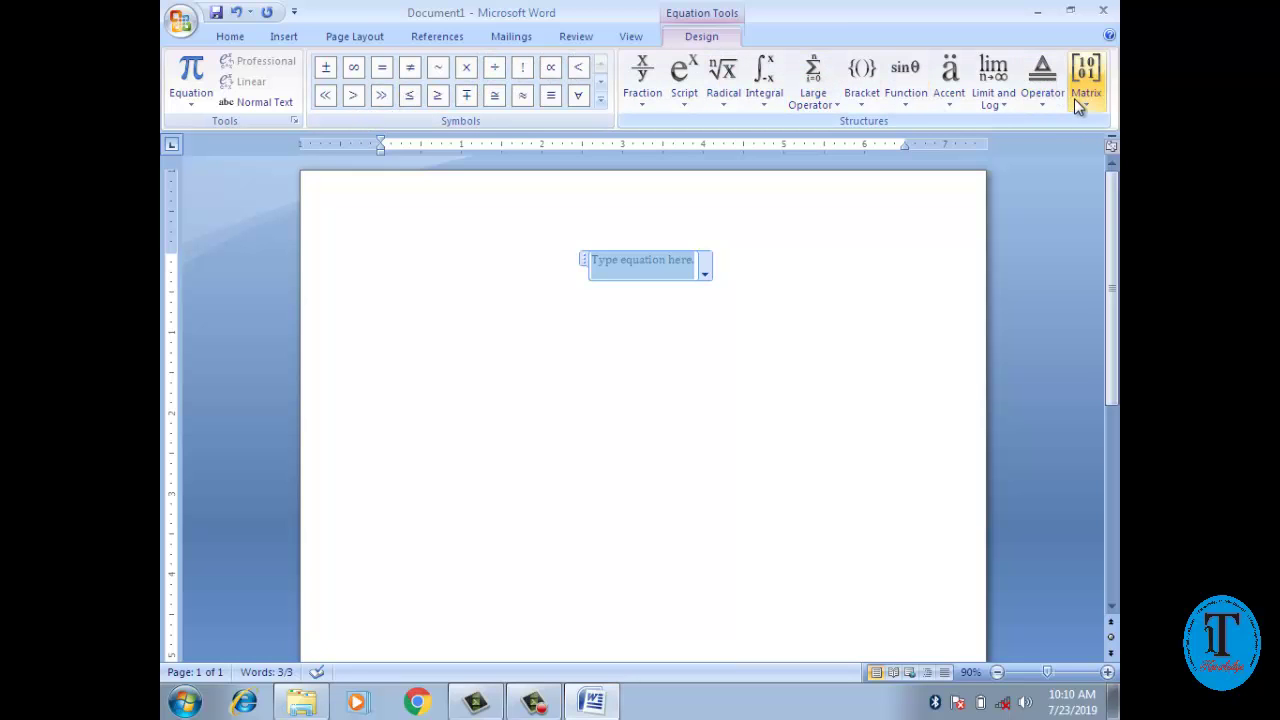
Insert a stacked fraction with 4 in the numerator and 2 in the denominator, then select it.
{"action": "left_click", "coordinate": [643, 97]}
{"action": "left_click", "coordinate": [479, 288]}
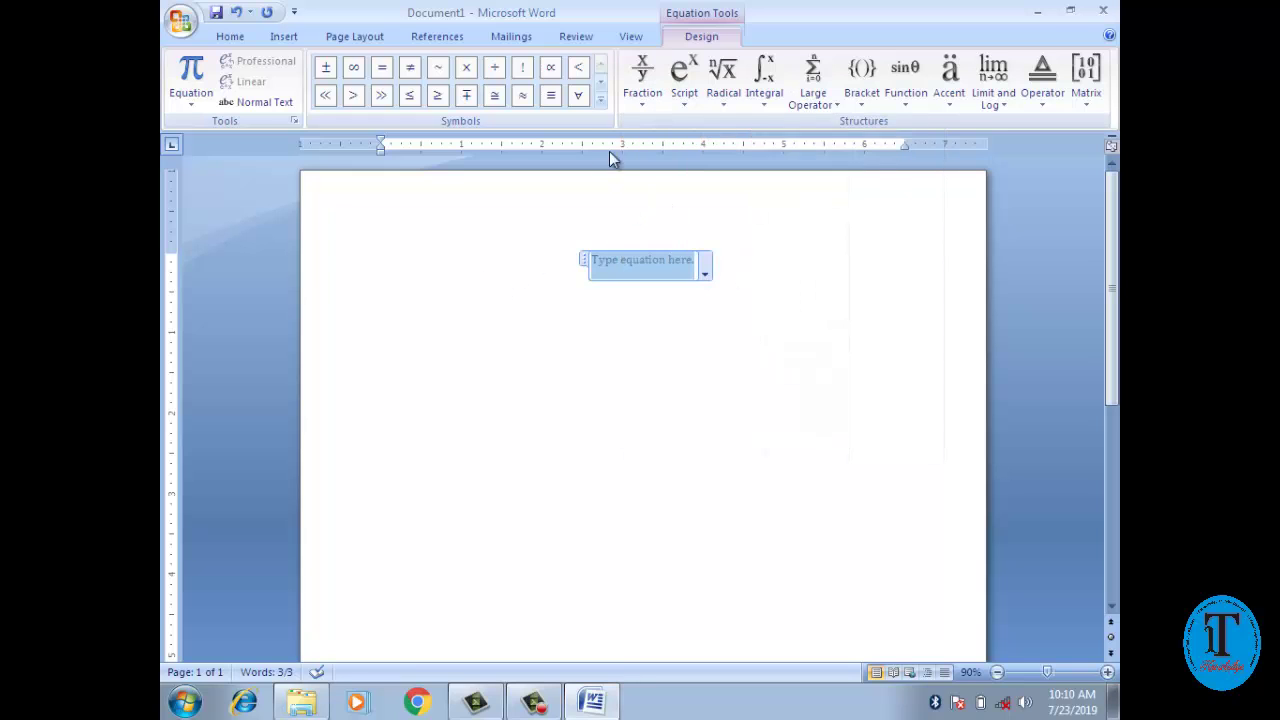
{"action": "left_click", "coordinate": [645, 100]}
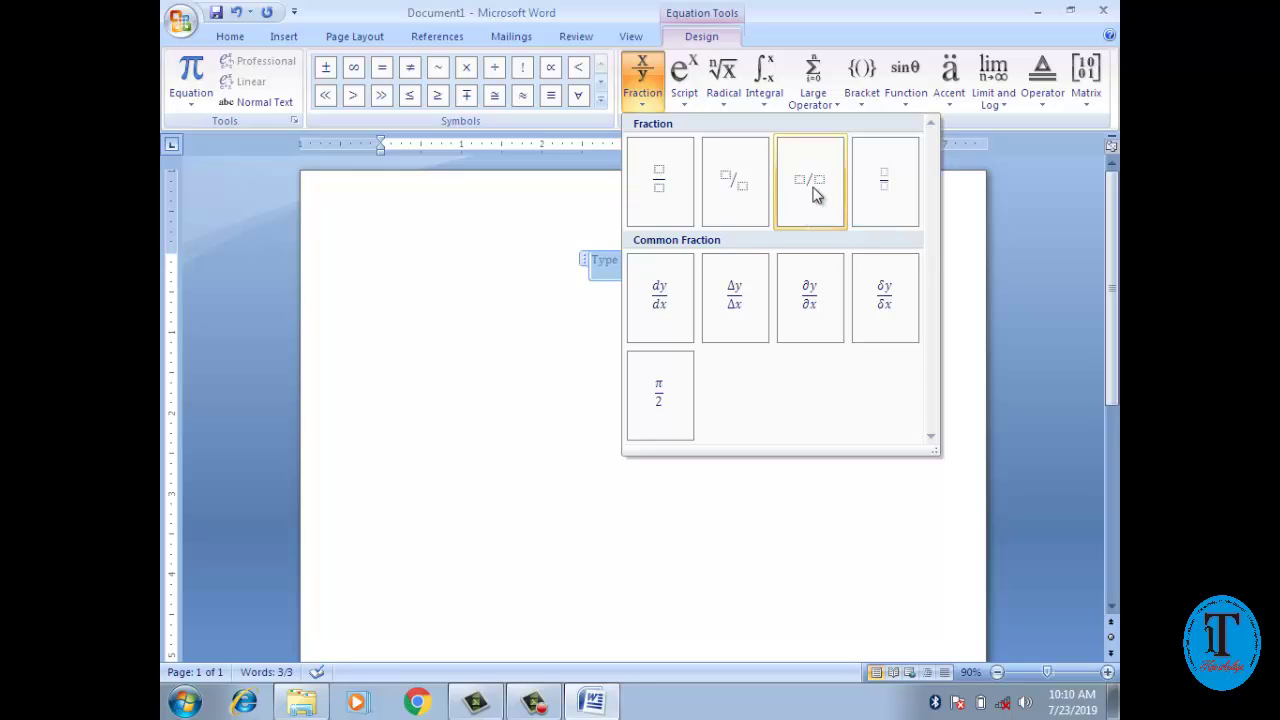
{"action": "left_click", "coordinate": [657, 190]}
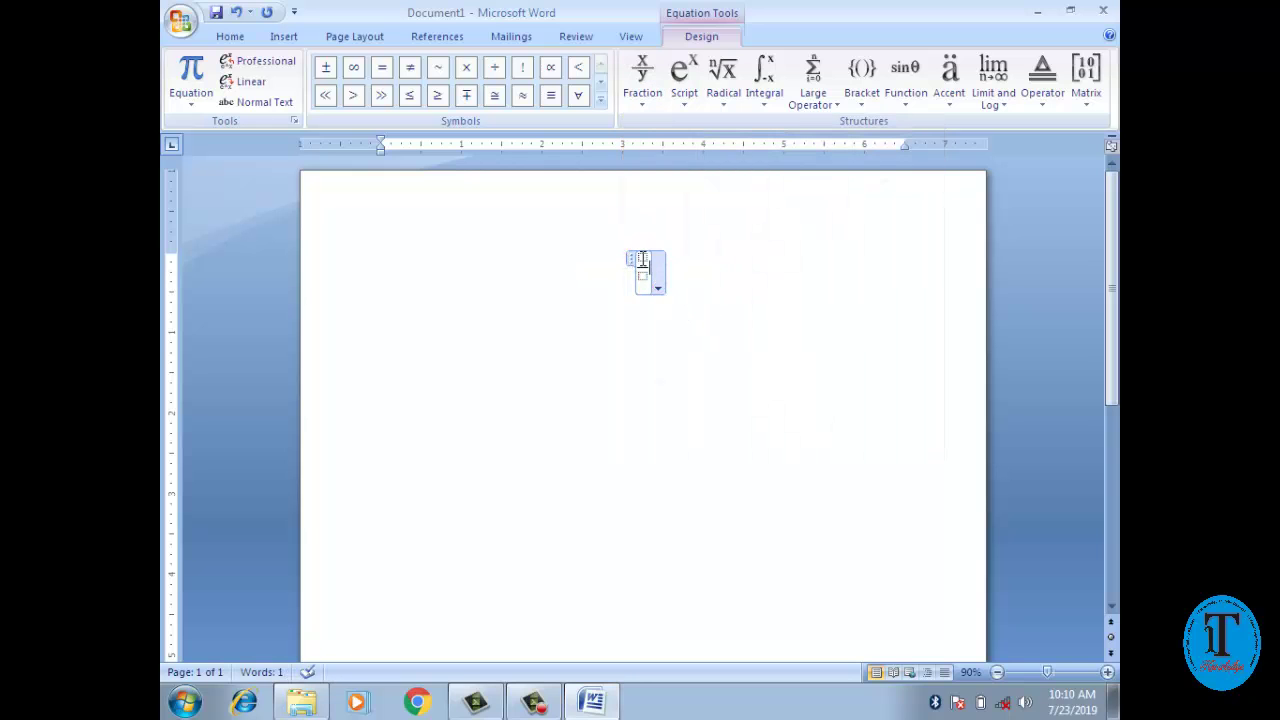
{"action": "type", "text": "4"}
{"action": "left_click", "coordinate": [643, 276]}
{"action": "type", "text": "2"}
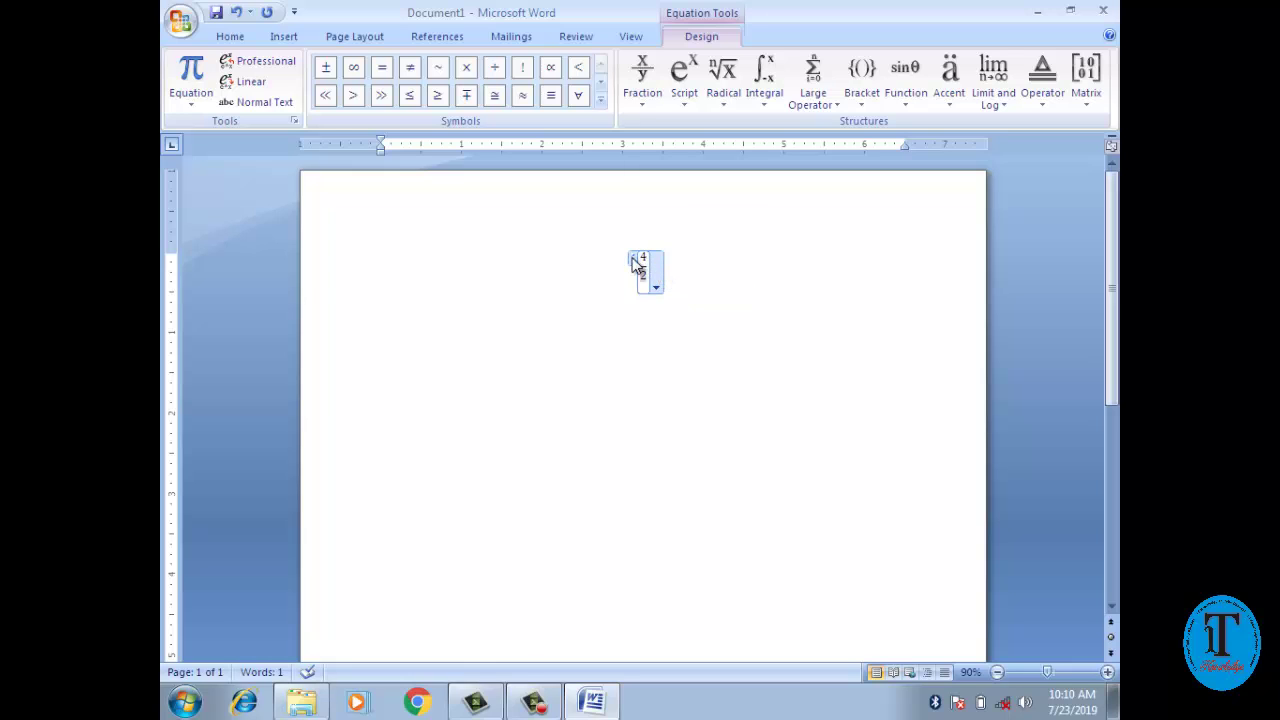
{"action": "key", "text": "ctrl+a"}
Set the fraction's font size to 24.
{"action": "left_click", "coordinate": [229, 38]}
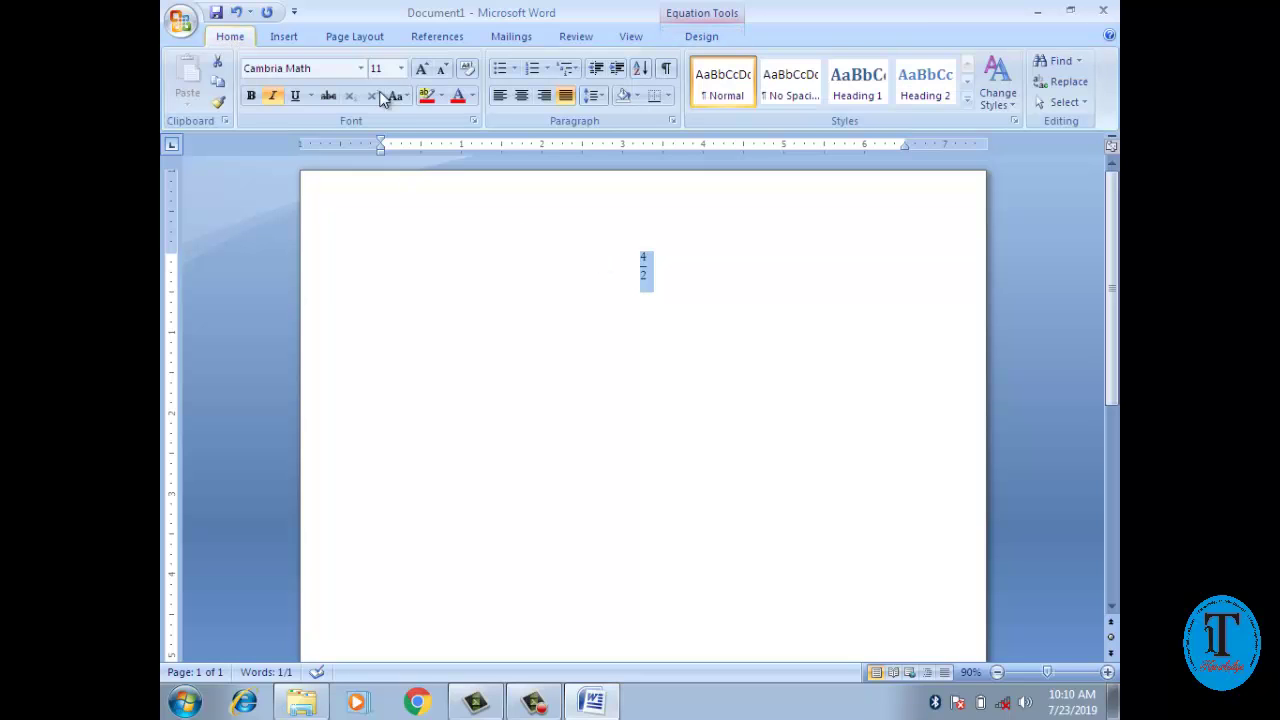
{"action": "left_click", "coordinate": [400, 68]}
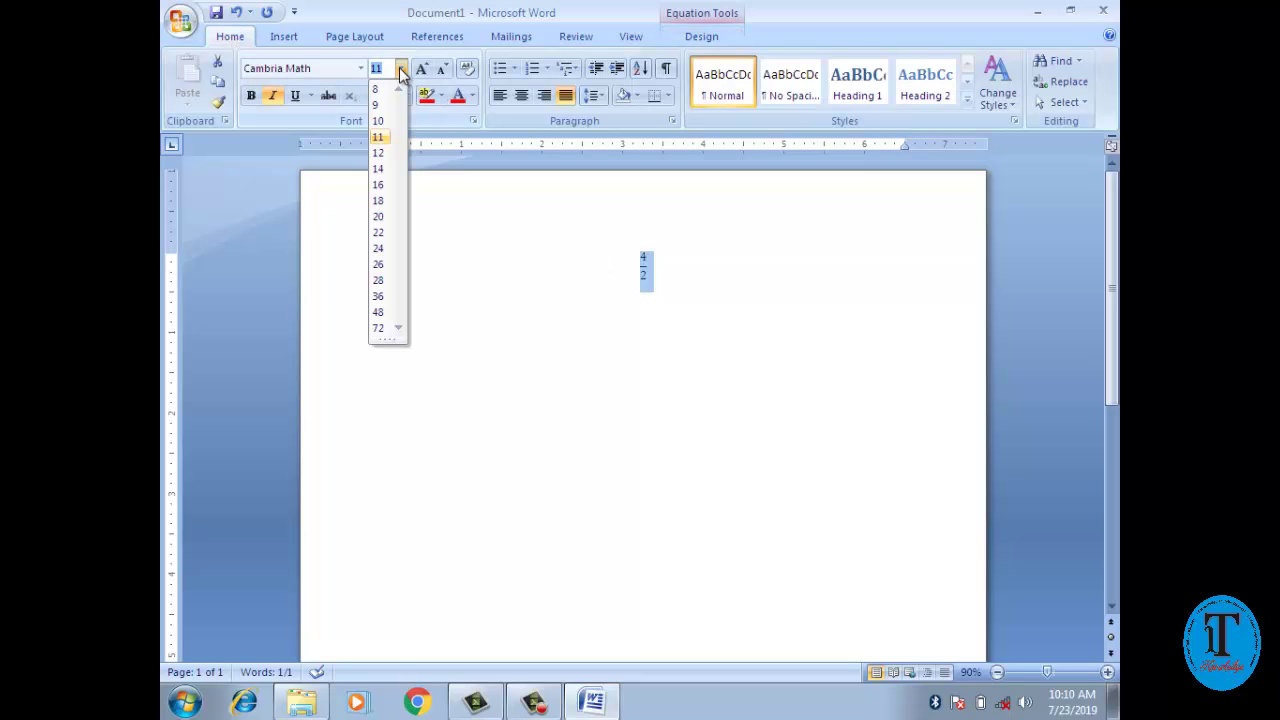
{"action": "left_click", "coordinate": [380, 248]}
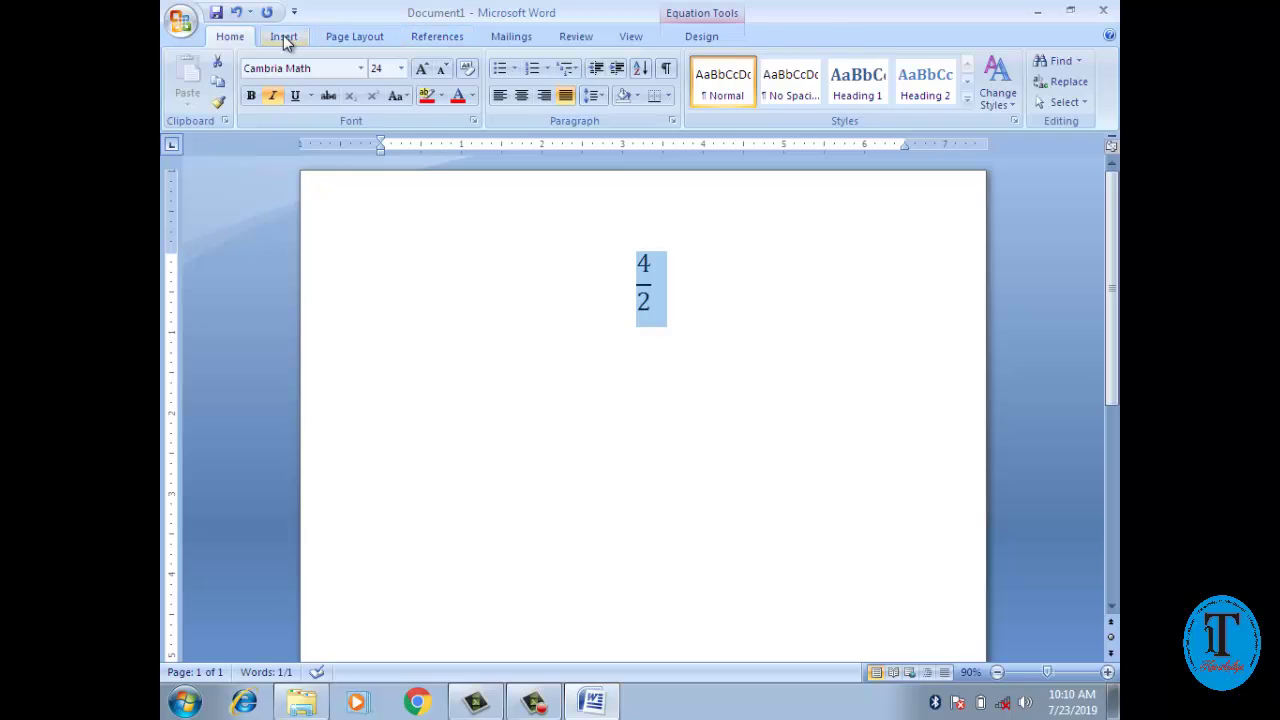
Convert the 4/2 text back into an equation shown as a Professional stacked fraction.
{"action": "left_click", "coordinate": [284, 37]}
{"action": "left_click", "coordinate": [1058, 61]}
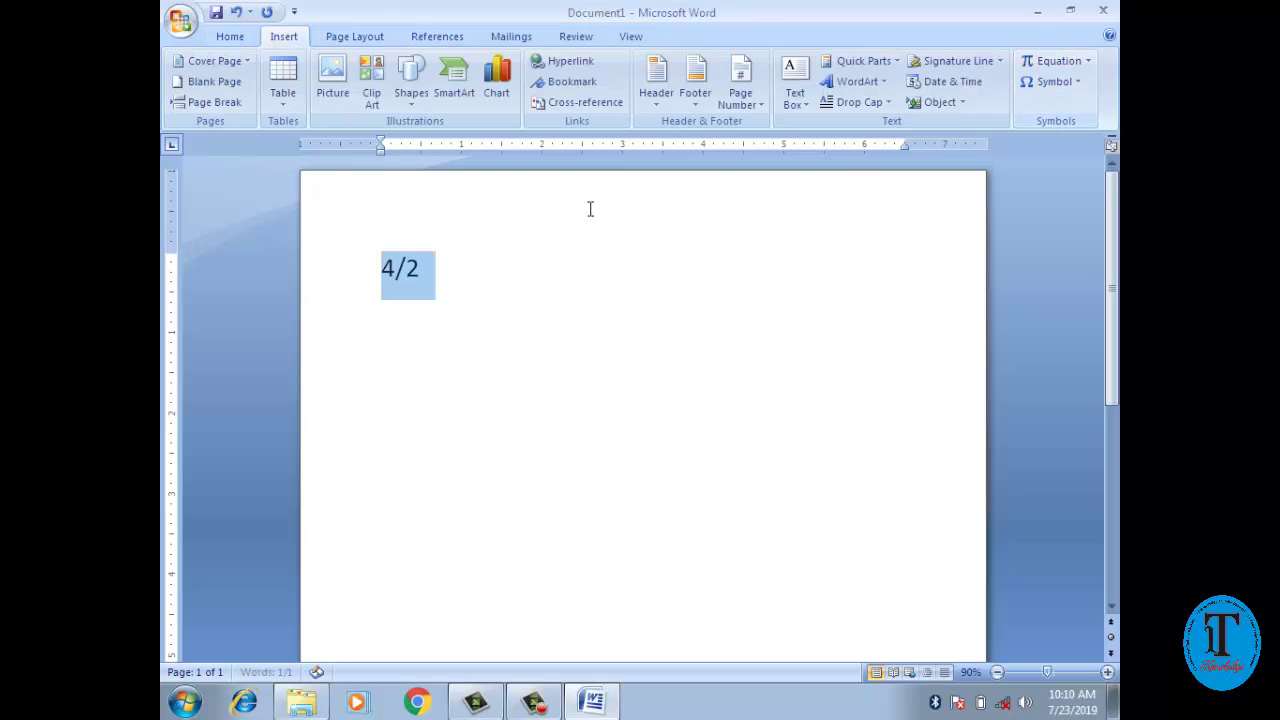
{"action": "left_click", "coordinate": [422, 270]}
{"action": "left_click", "coordinate": [1045, 62]}
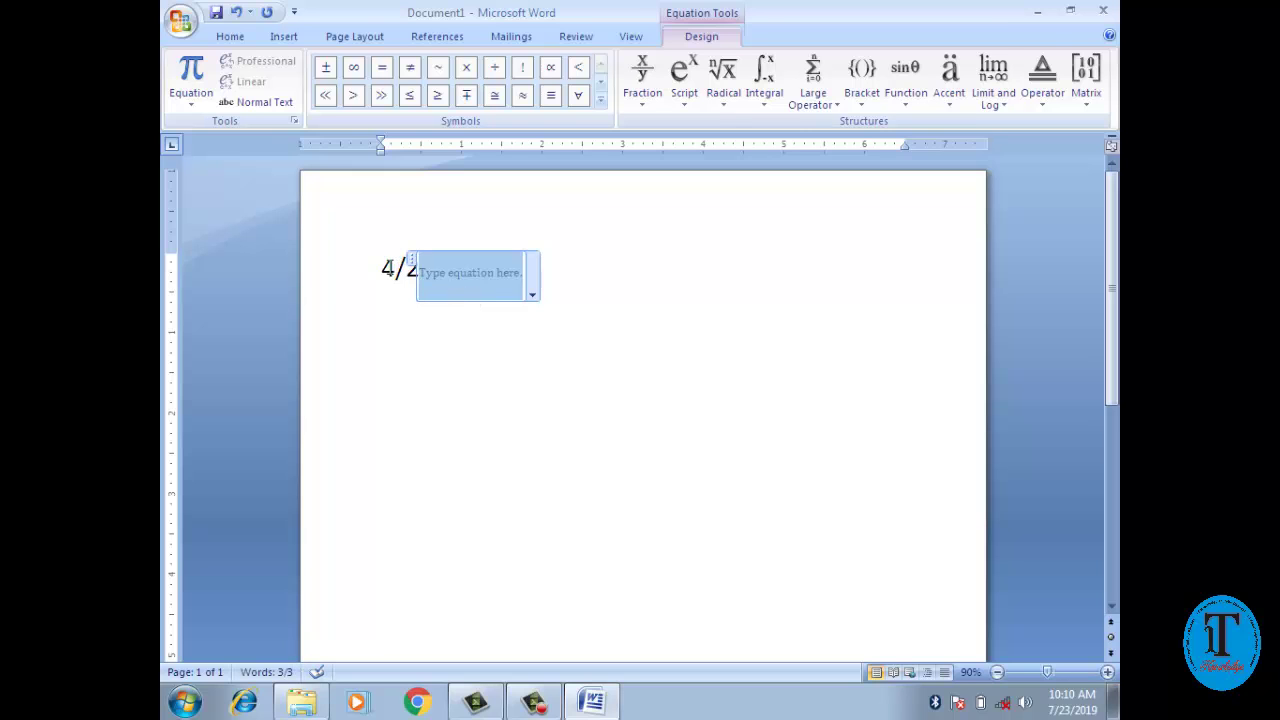
{"action": "left_click_drag", "start_coordinate": [418, 272], "coordinate": [376, 271]}
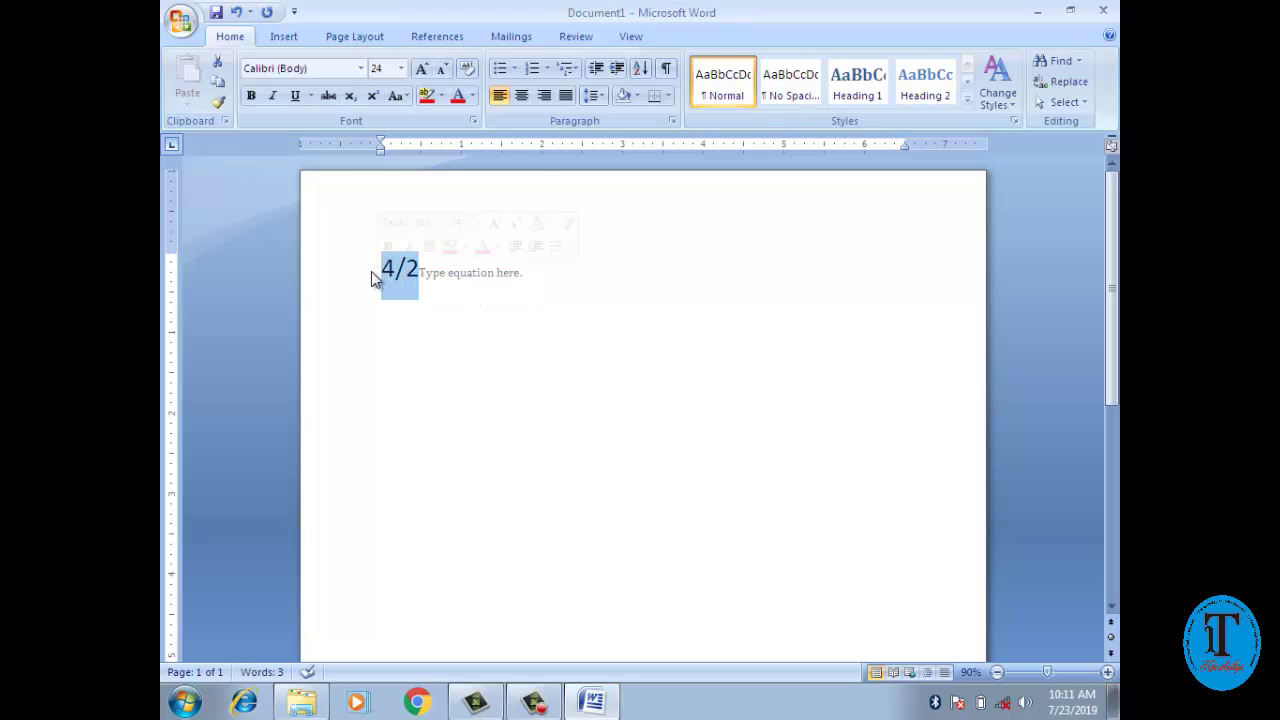
{"action": "left_click", "coordinate": [284, 38]}
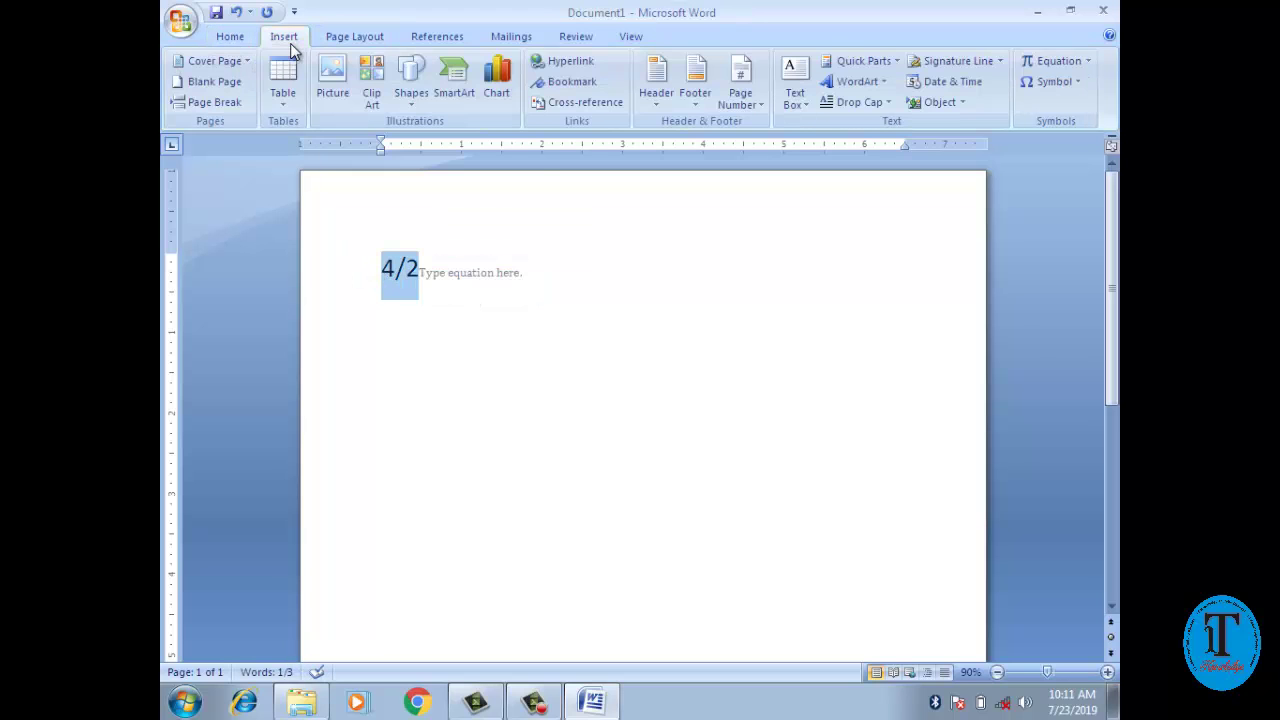
{"action": "left_click", "coordinate": [1092, 63]}
{"action": "left_click", "coordinate": [1047, 63]}
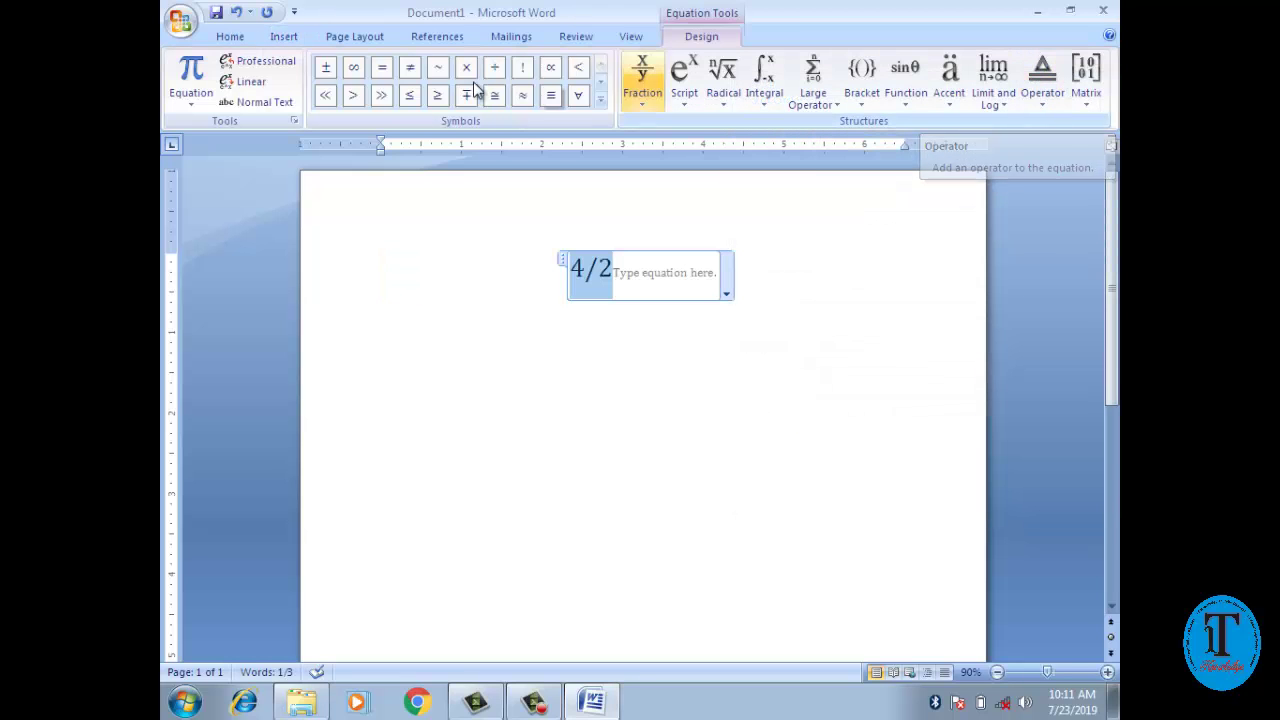
{"action": "left_click", "coordinate": [260, 66]}
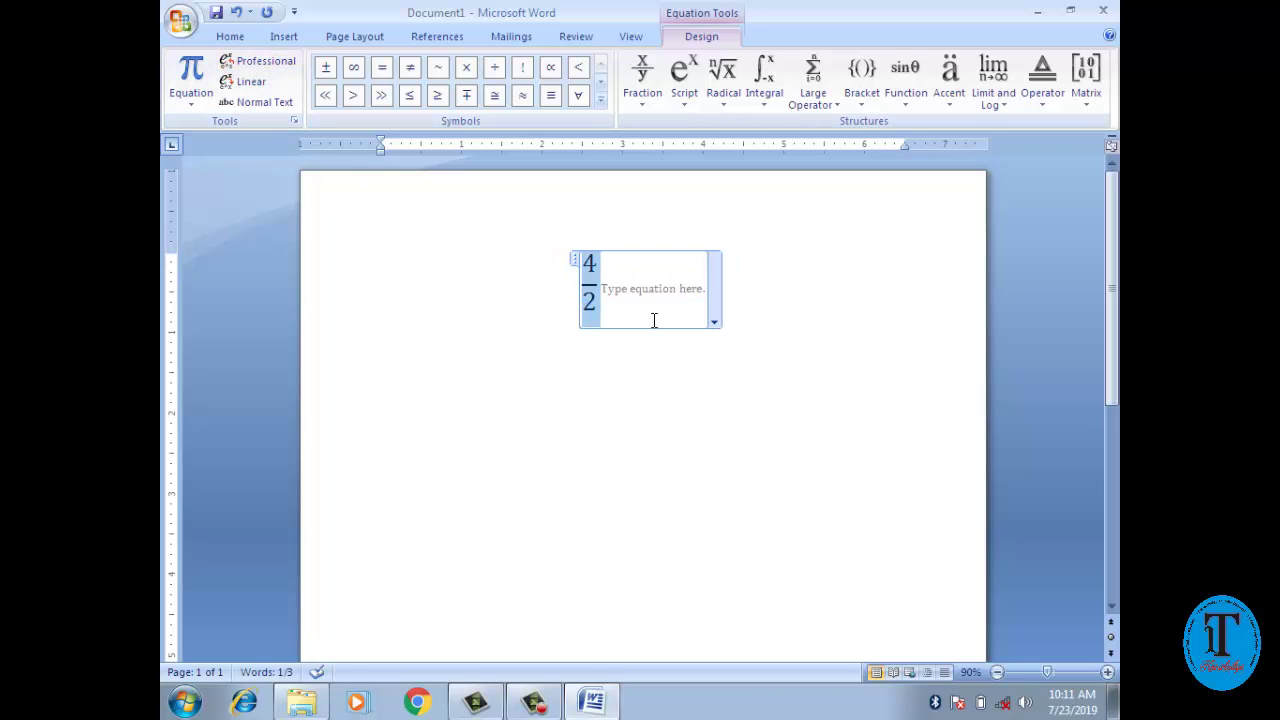
Add an equals sign and a superscript x² after the 4/2 fraction.
{"action": "left_click", "coordinate": [601, 288]}
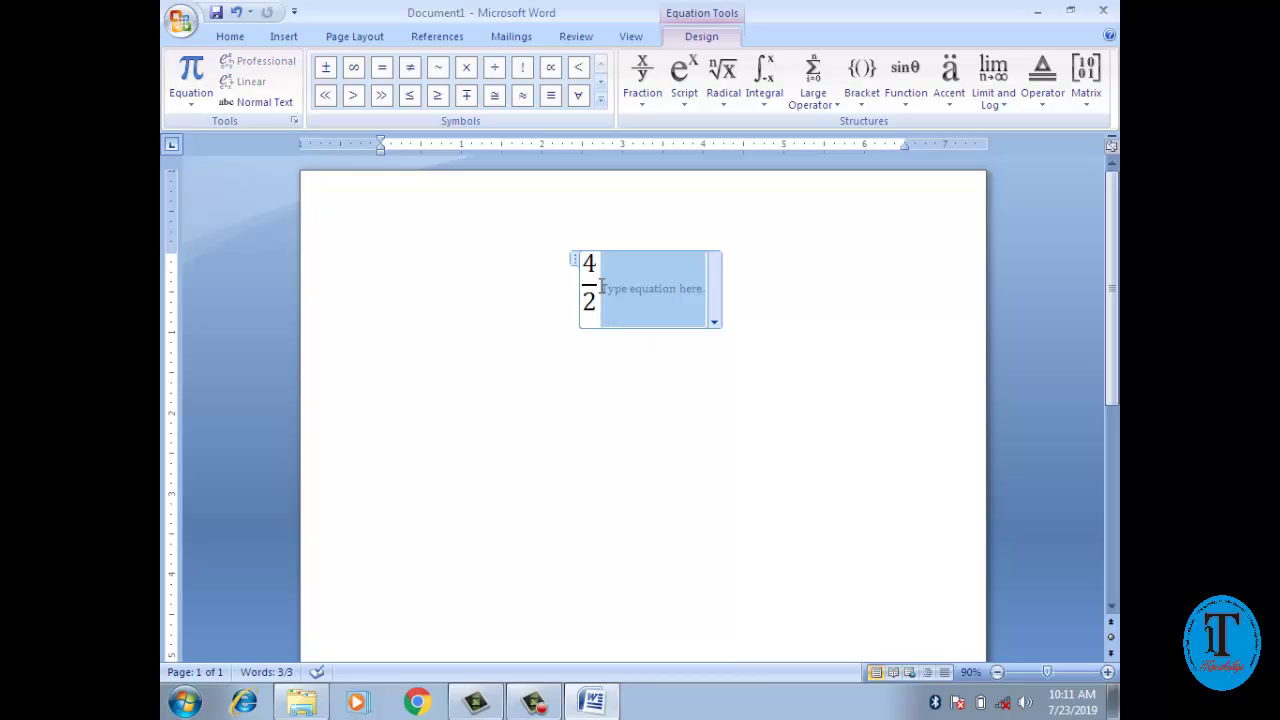
{"action": "left_click", "coordinate": [381, 72]}
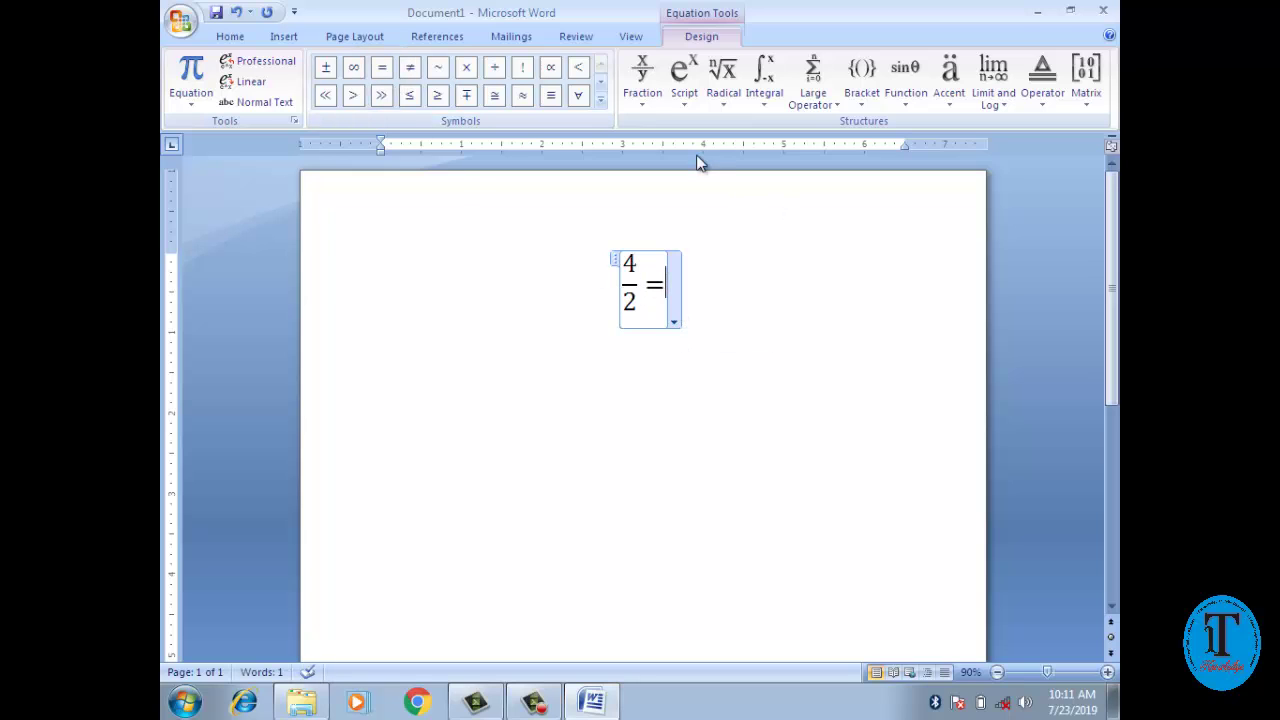
{"action": "left_click", "coordinate": [685, 102]}
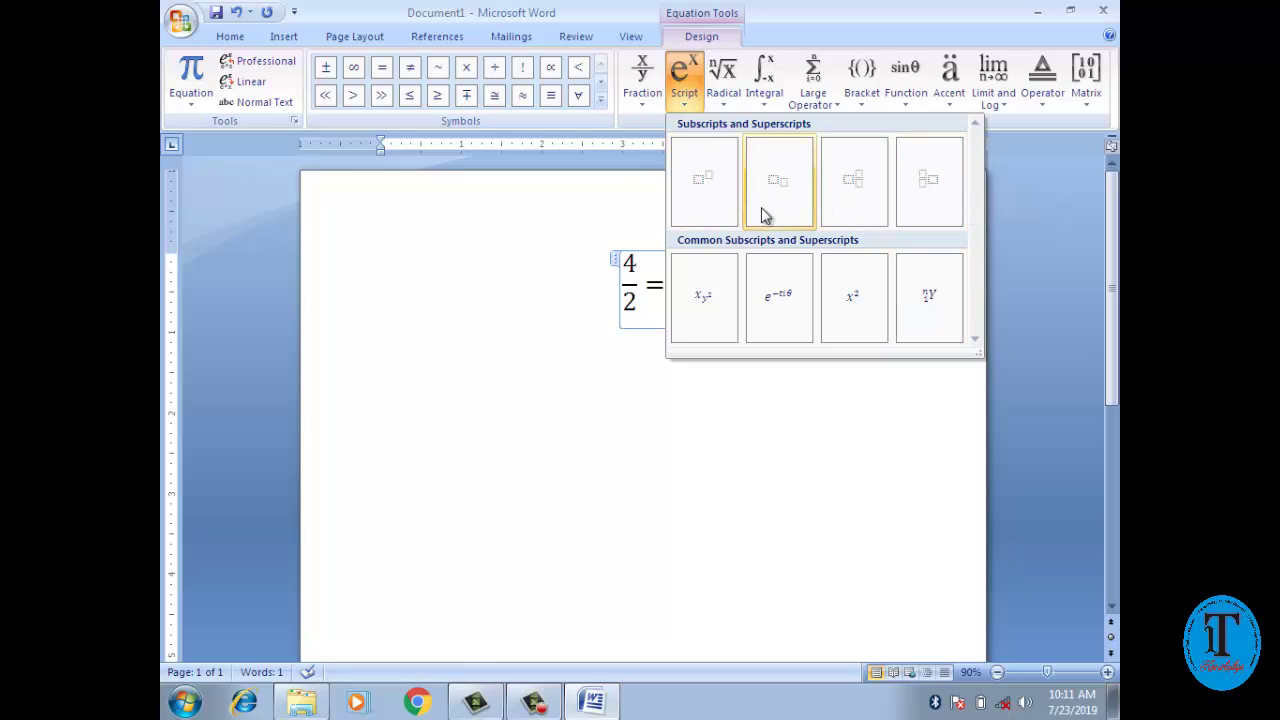
{"action": "left_click", "coordinate": [698, 182]}
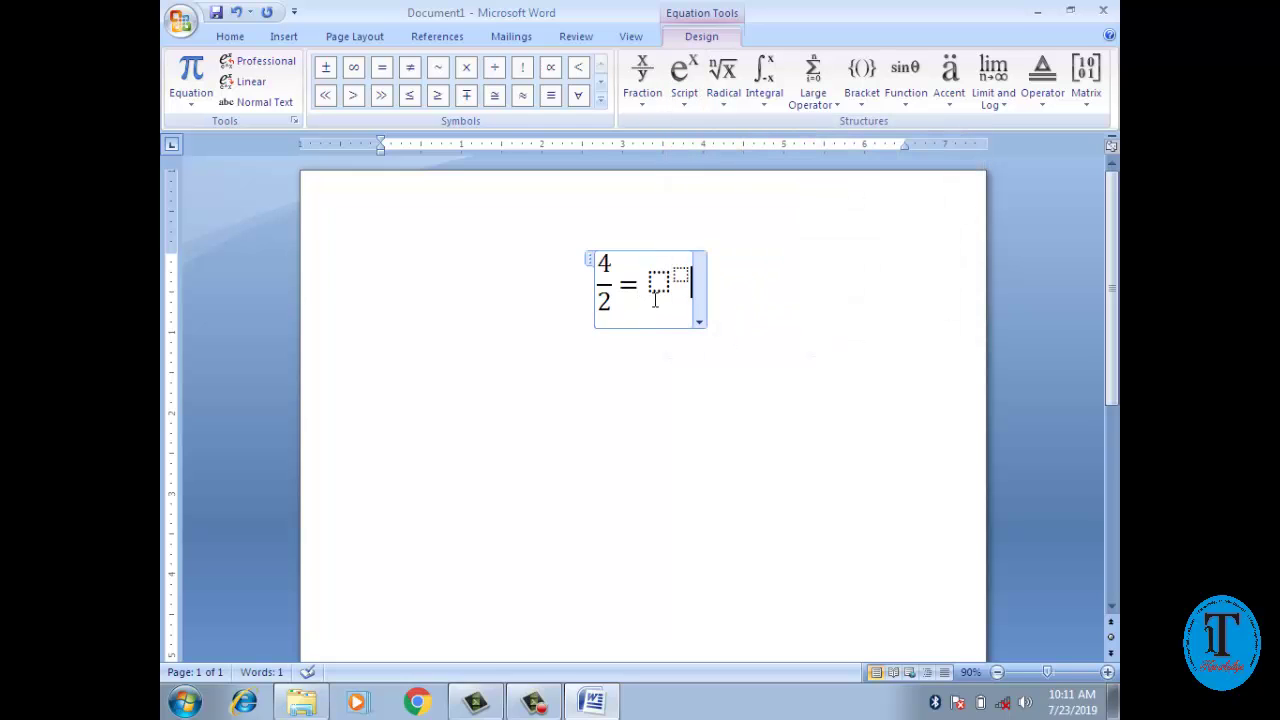
{"action": "left_click", "coordinate": [657, 283]}
{"action": "type", "text": "x"}
{"action": "key", "text": "Right"}
{"action": "type", "text": "2"}
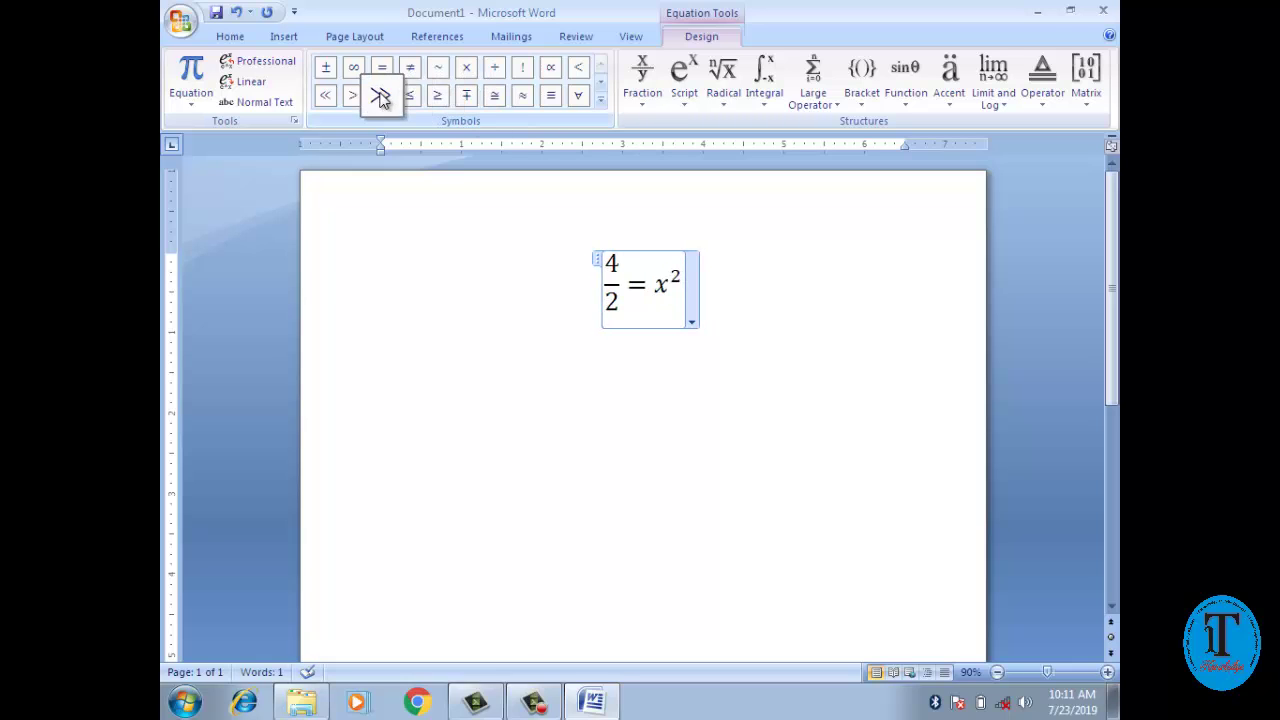
Append a plus-minus sign and a radical of 13 with degree 2, then step out of the root.
{"action": "left_click", "coordinate": [327, 68]}
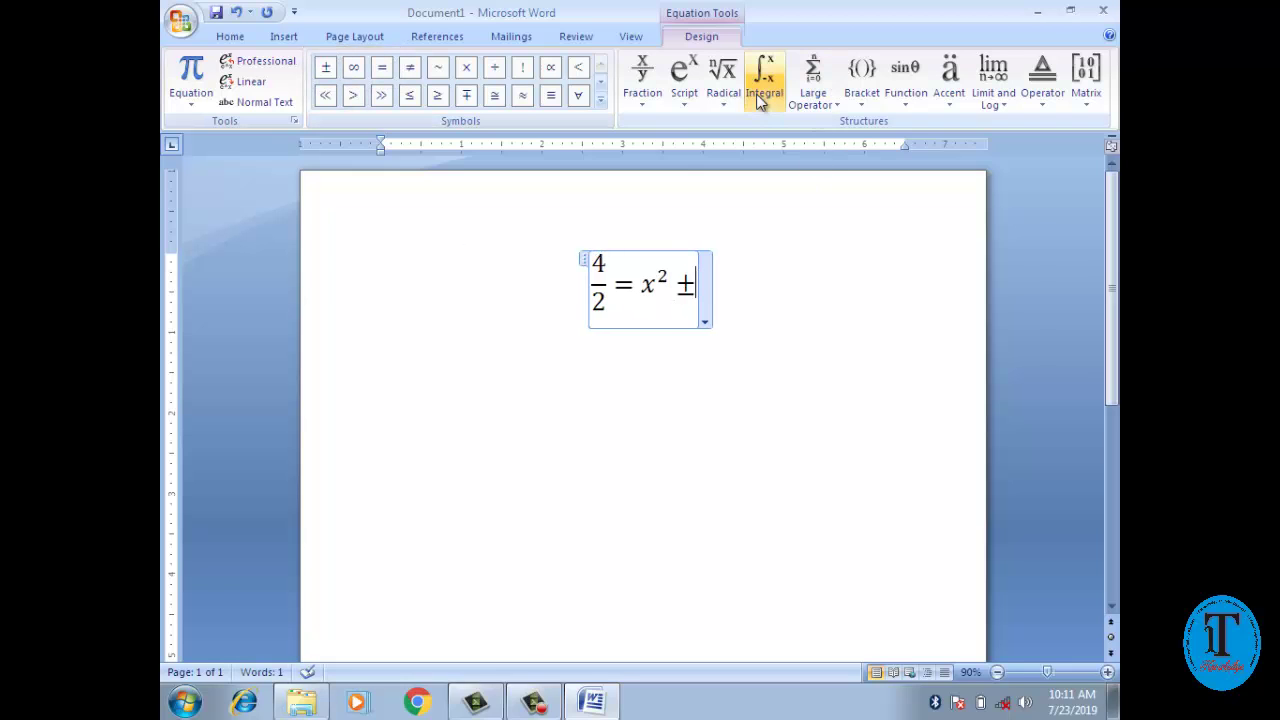
{"action": "left_click", "coordinate": [722, 75]}
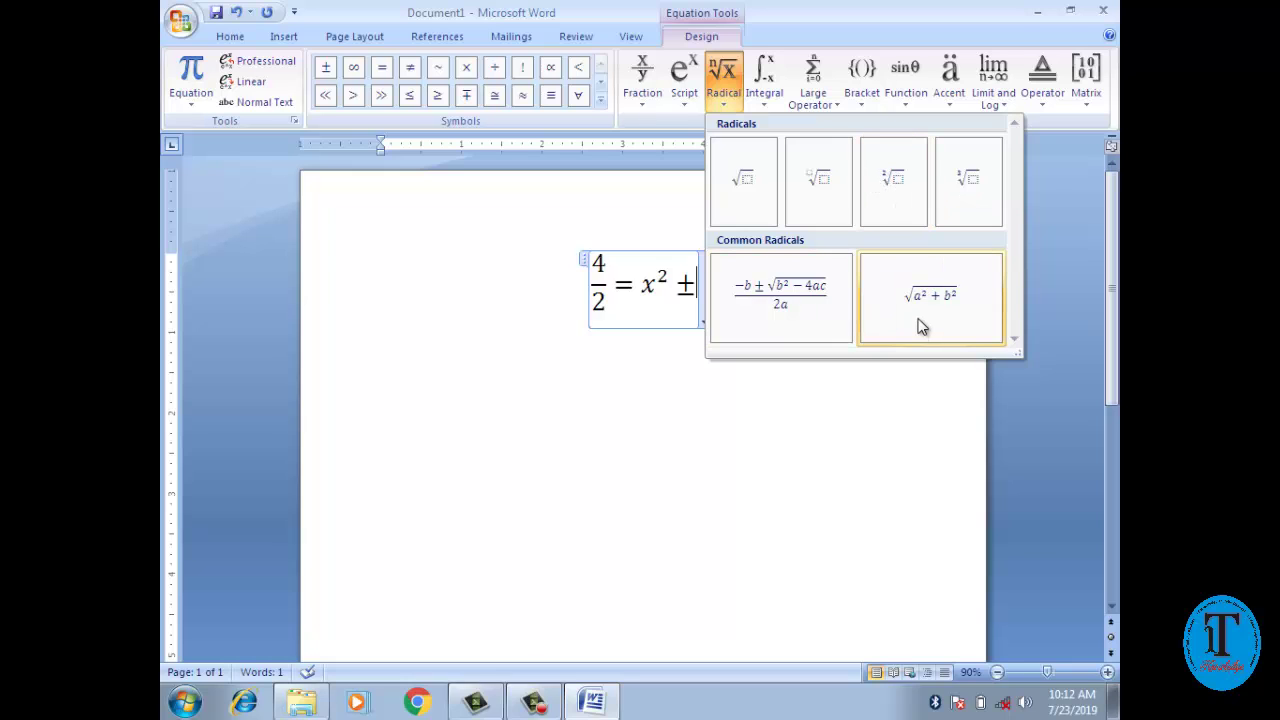
{"action": "left_click", "coordinate": [825, 190]}
{"action": "left_click", "coordinate": [724, 288]}
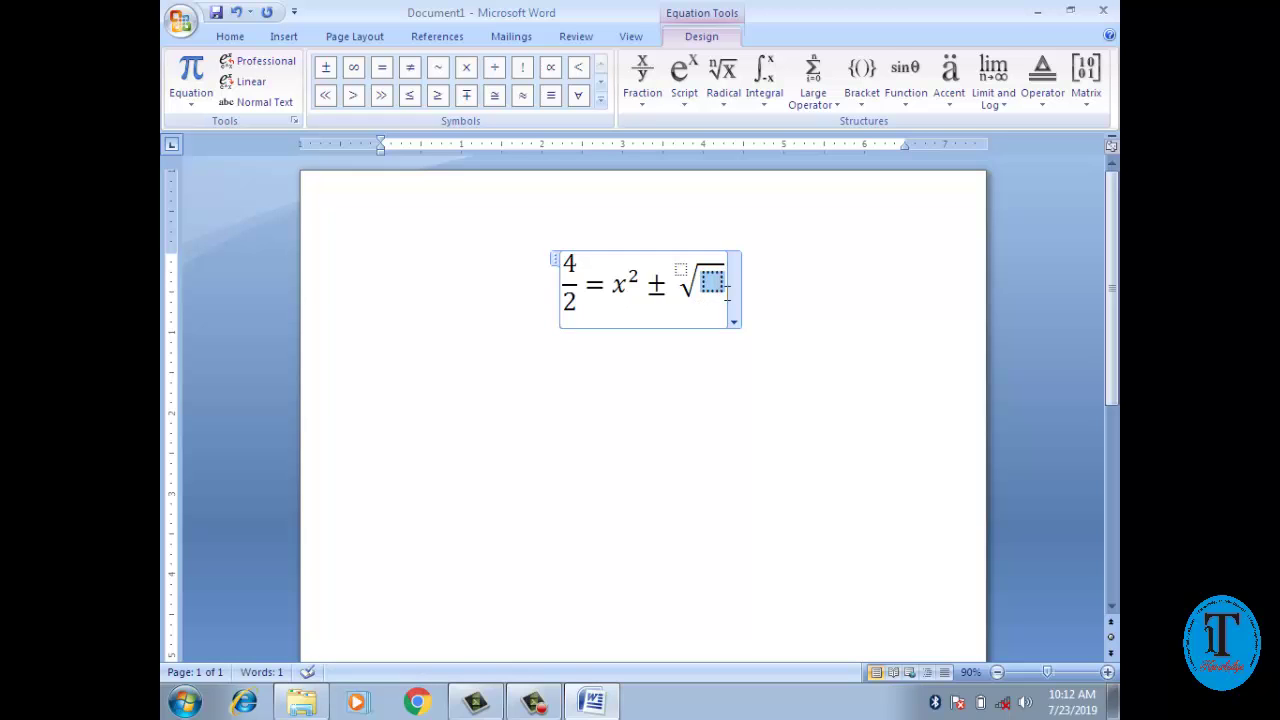
{"action": "type", "text": "13"}
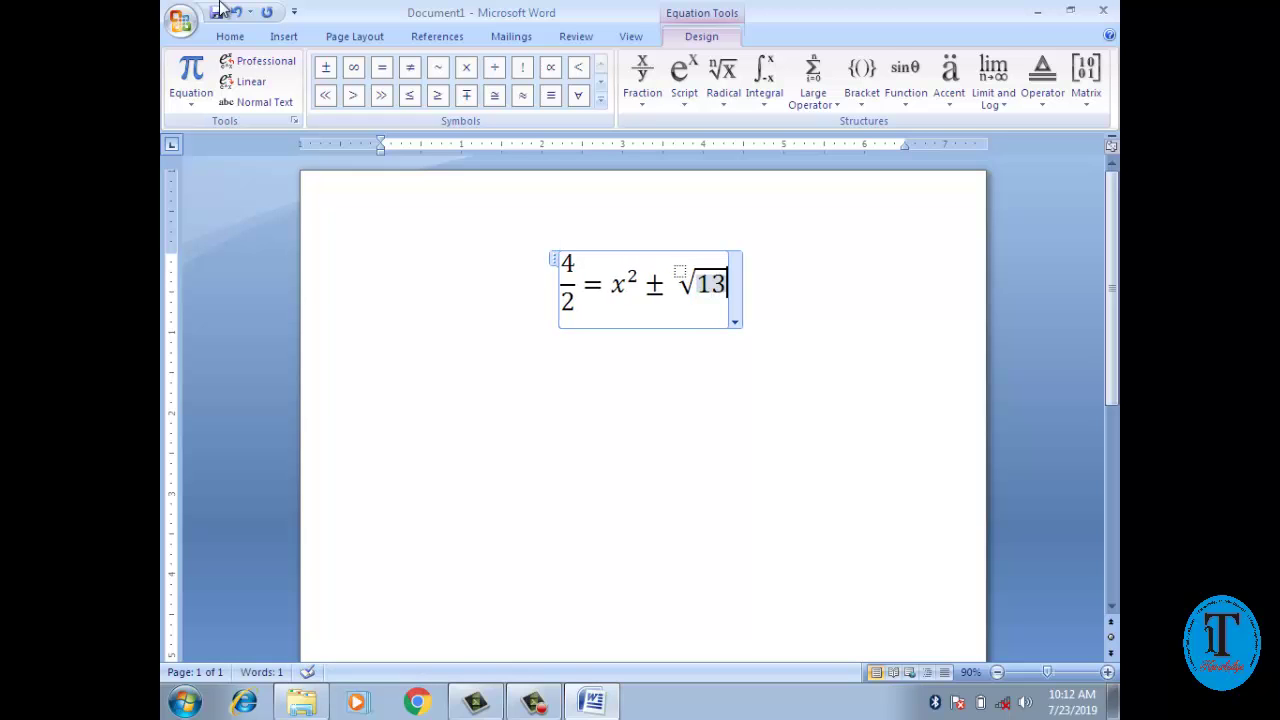
{"action": "left_click", "coordinate": [682, 271]}
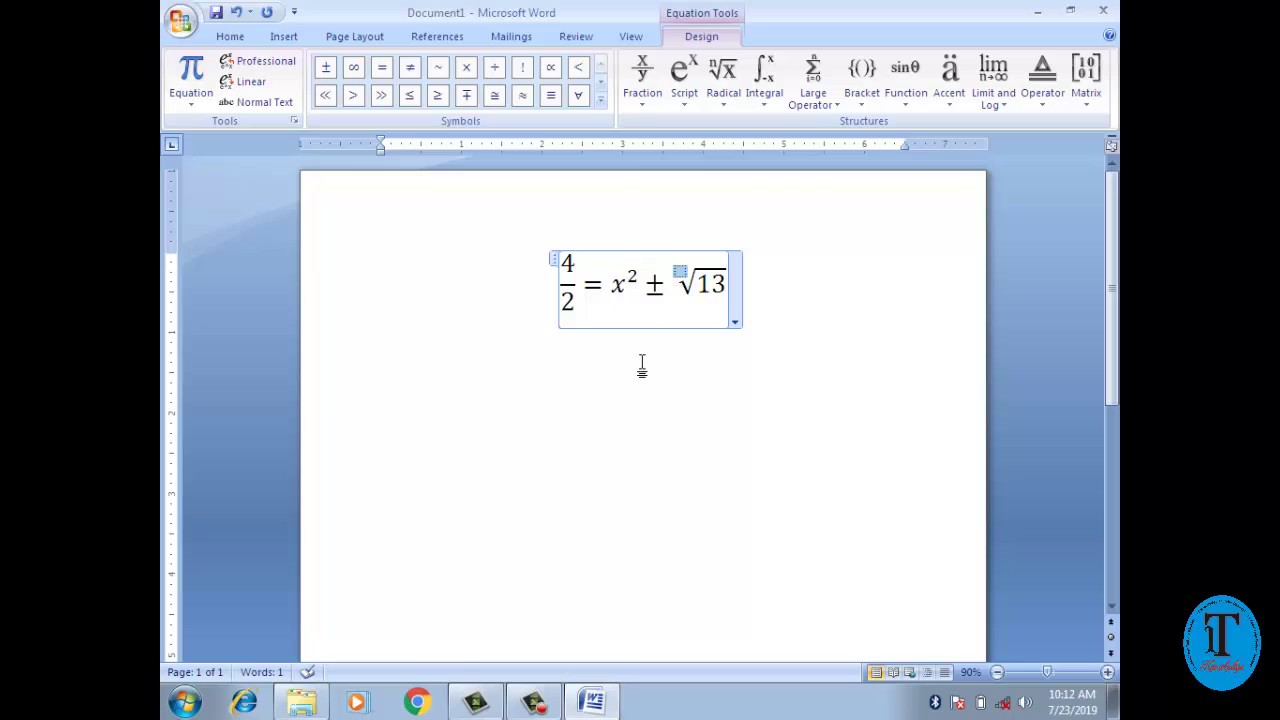
{"action": "type", "text": "2"}
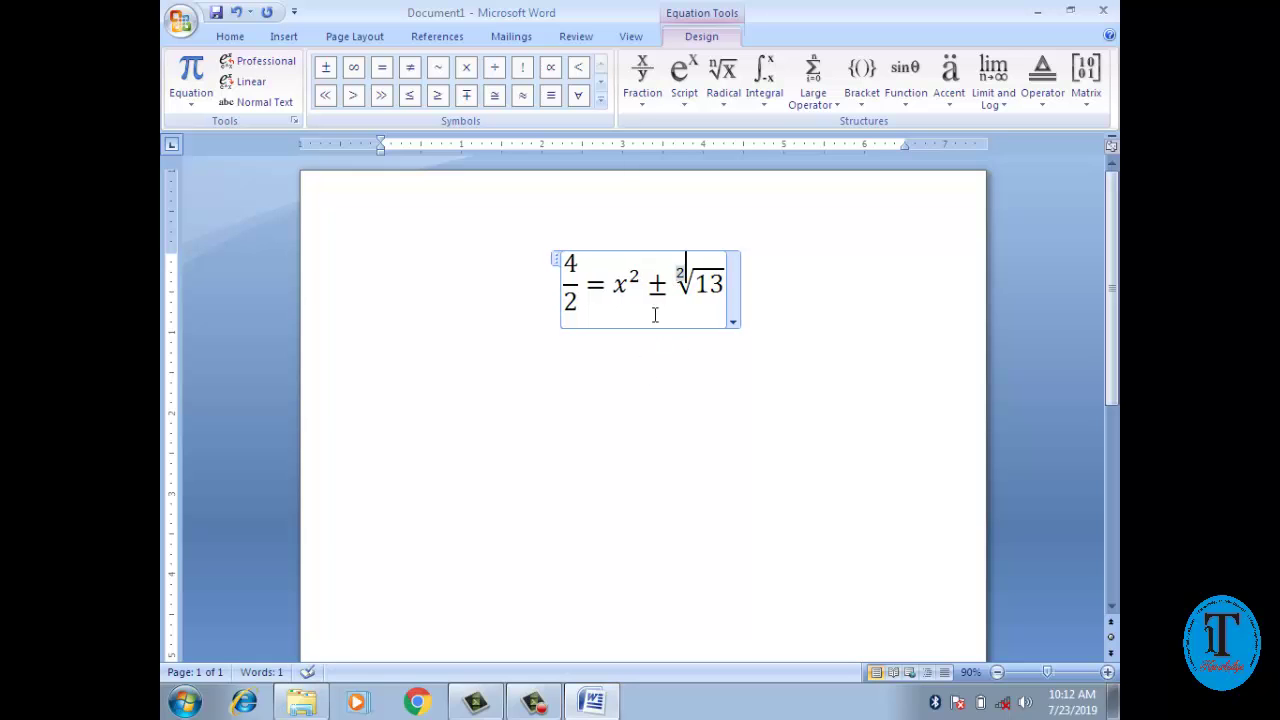
{"action": "left_click", "coordinate": [722, 282]}
{"action": "key", "text": "Right"}
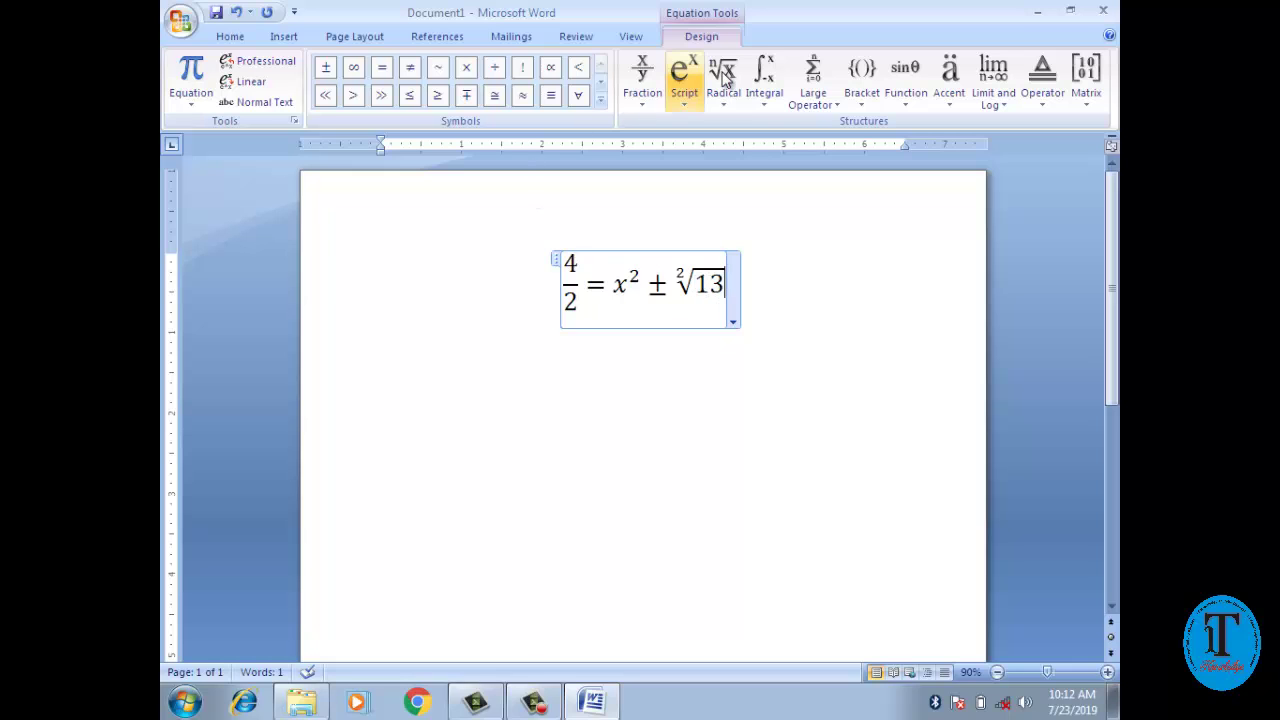
Add curly braces containing 5 + 8 after the root, correcting the typos along the way.
{"action": "left_click", "coordinate": [866, 110]}
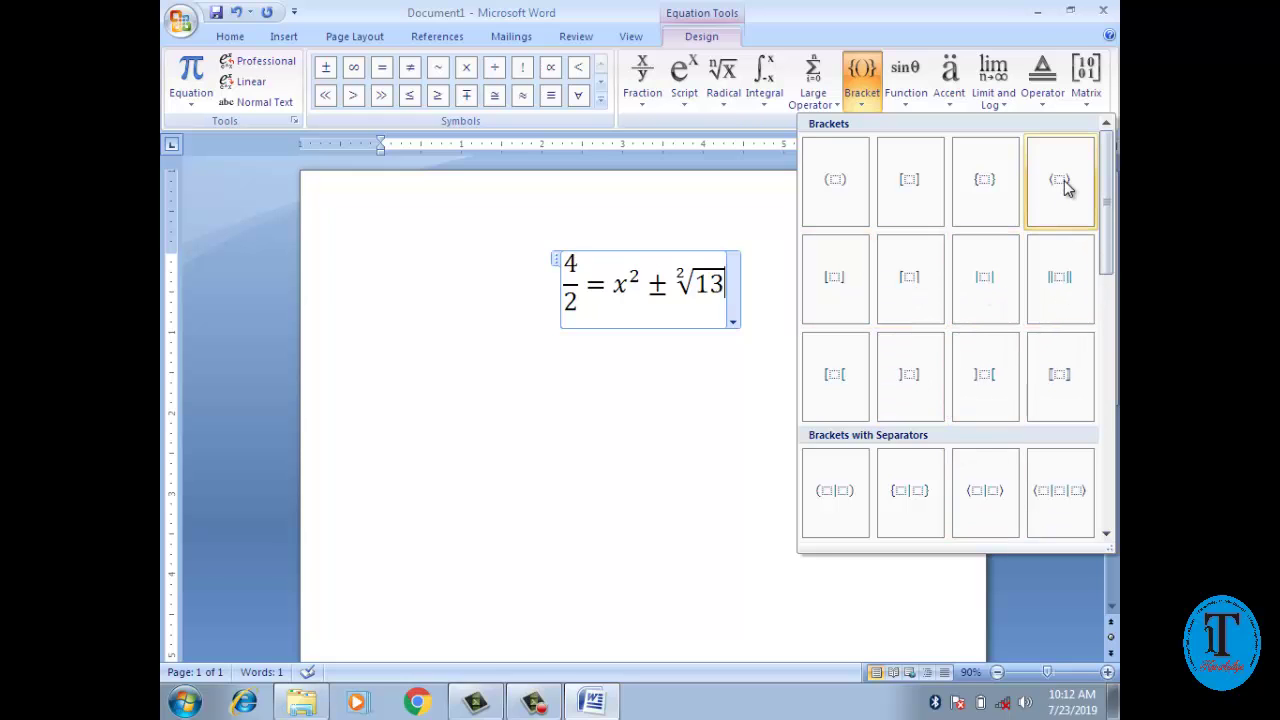
{"action": "left_click", "coordinate": [990, 182]}
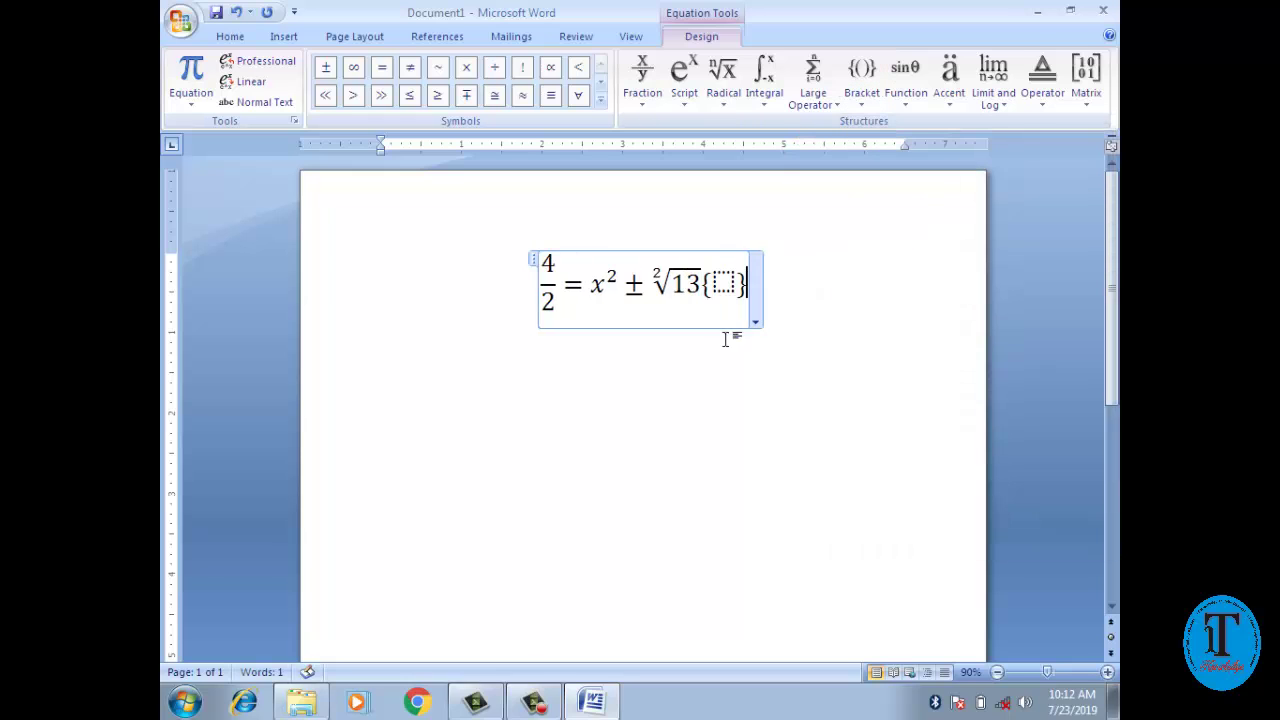
{"action": "left_click", "coordinate": [726, 283]}
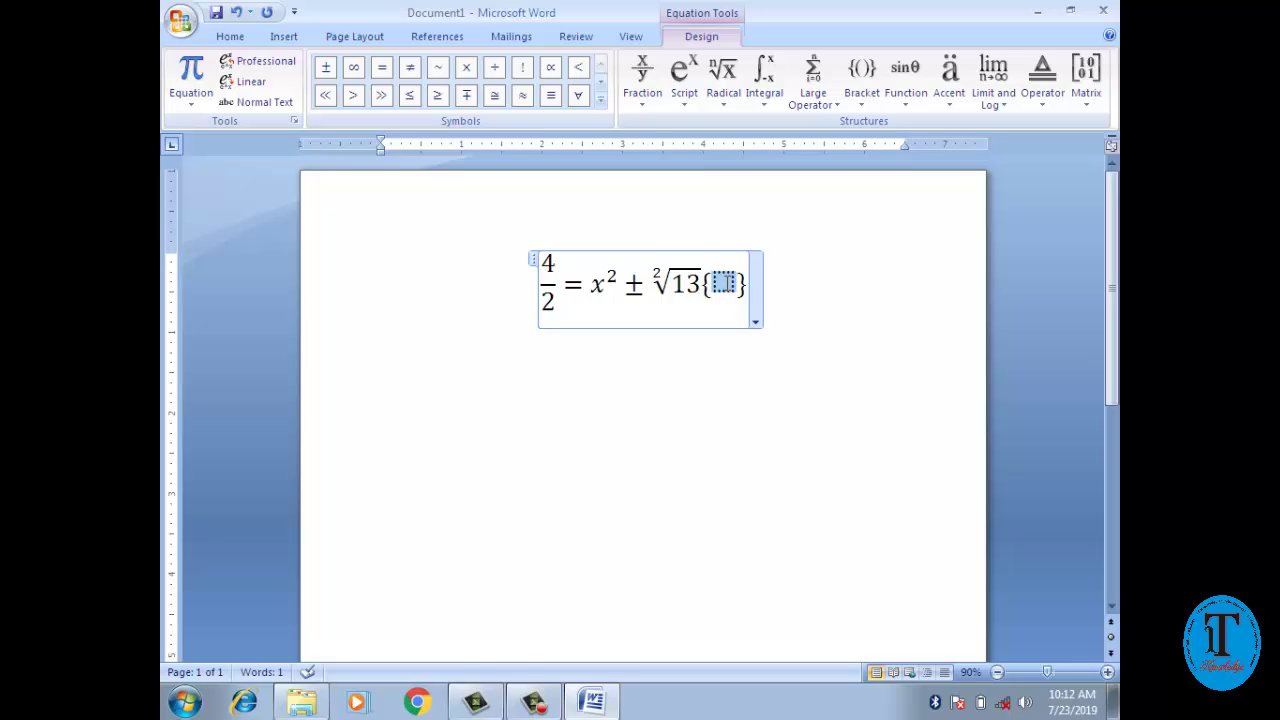
{"action": "type", "text": "5 "}
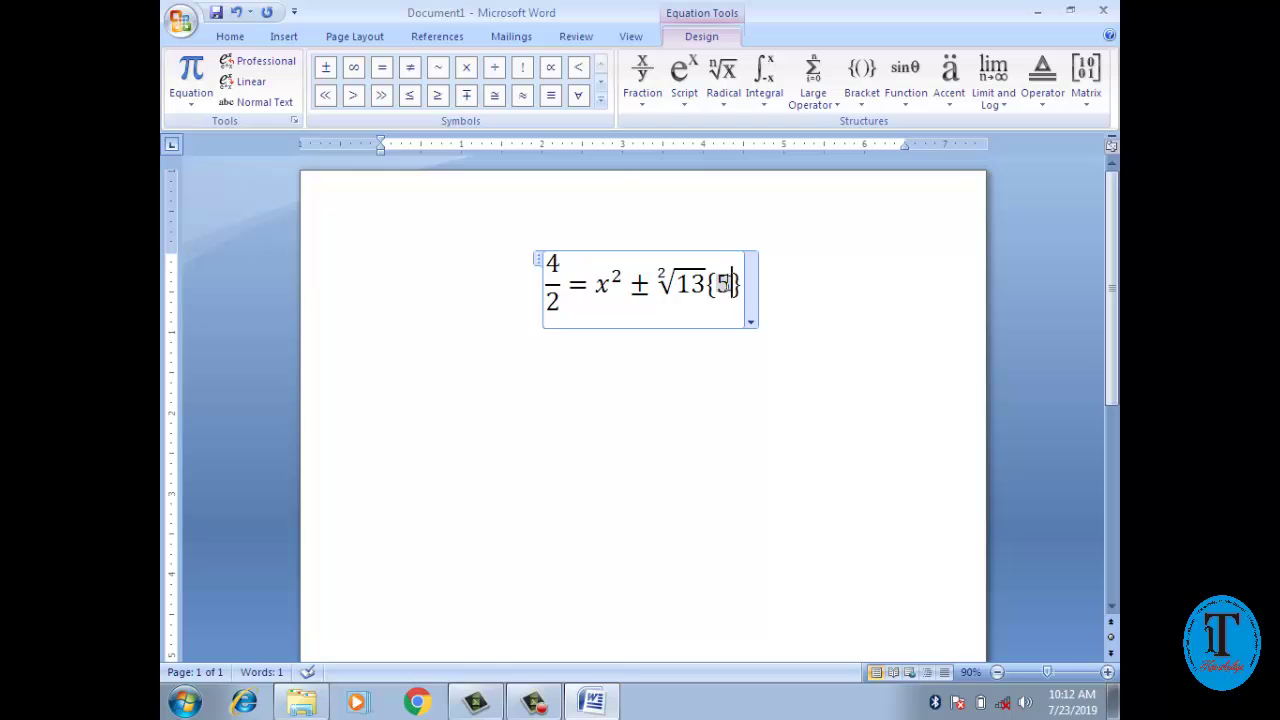
{"action": "type", "text": "="}
{"action": "key", "text": "BackSpace"}
{"action": "type", "text": "_8"}
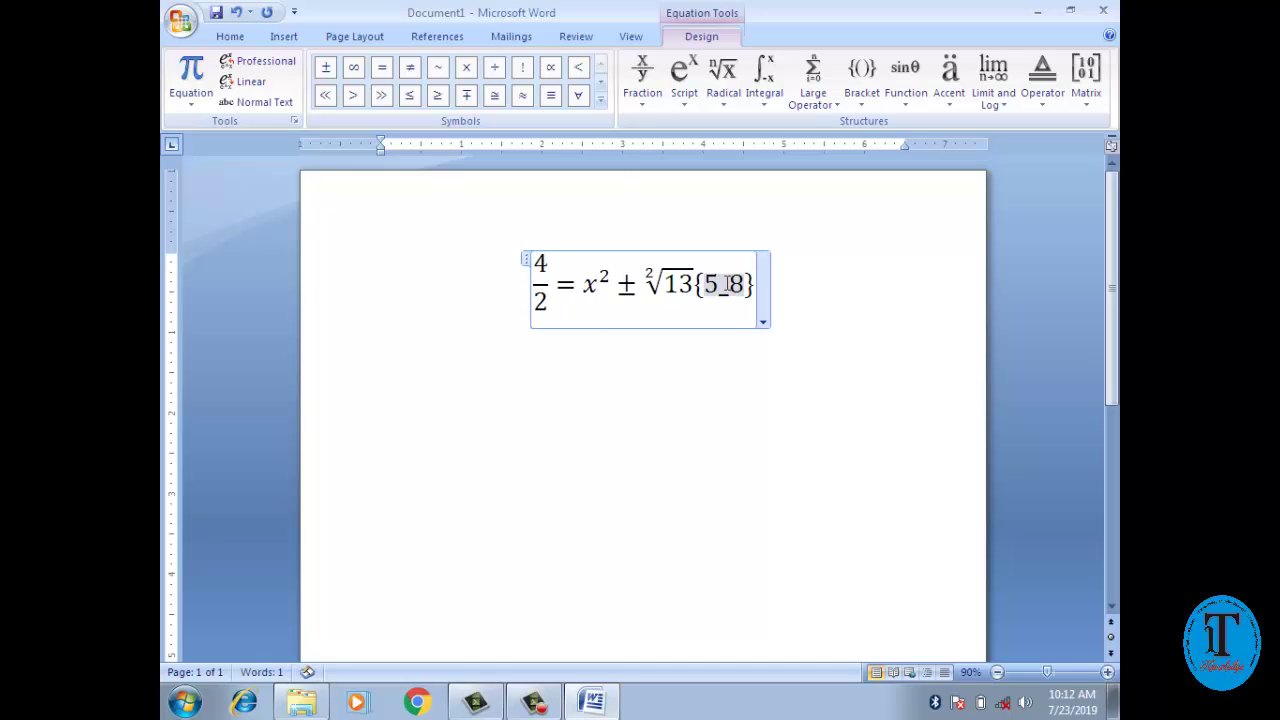
{"action": "key", "text": "BackSpace"}
{"action": "key", "text": "BackSpace"}
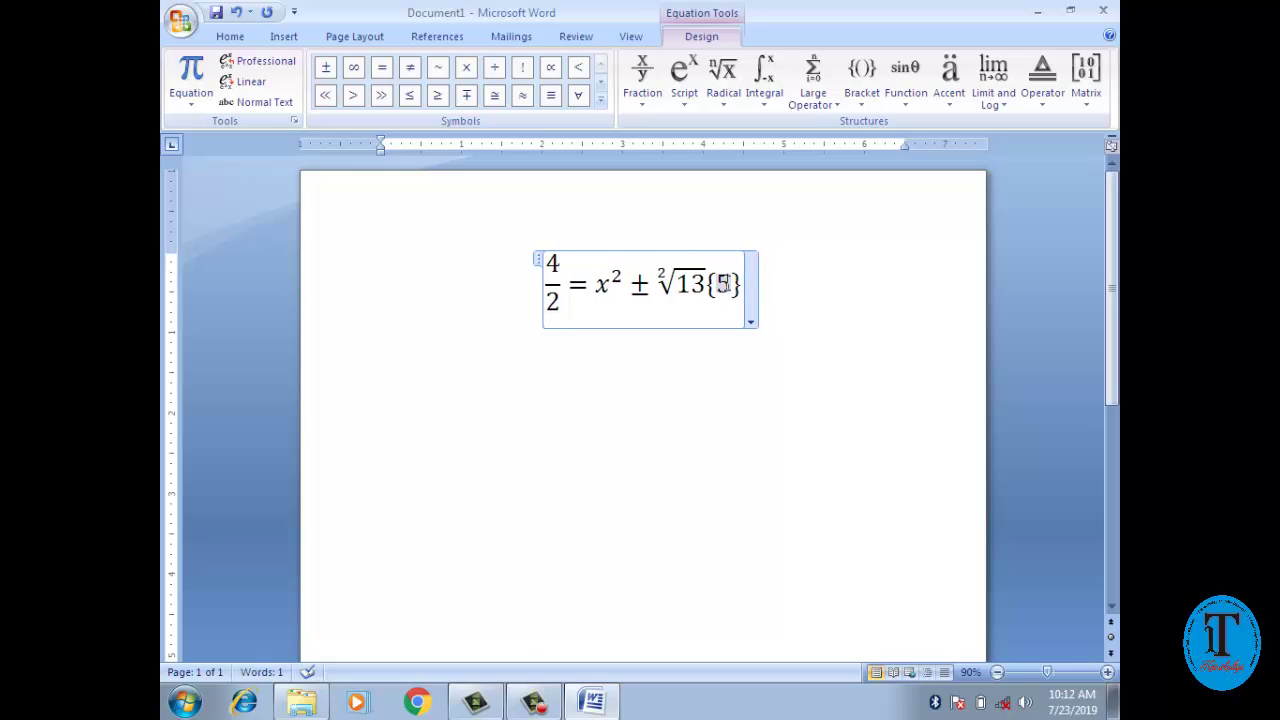
{"action": "type", "text": "+ "}
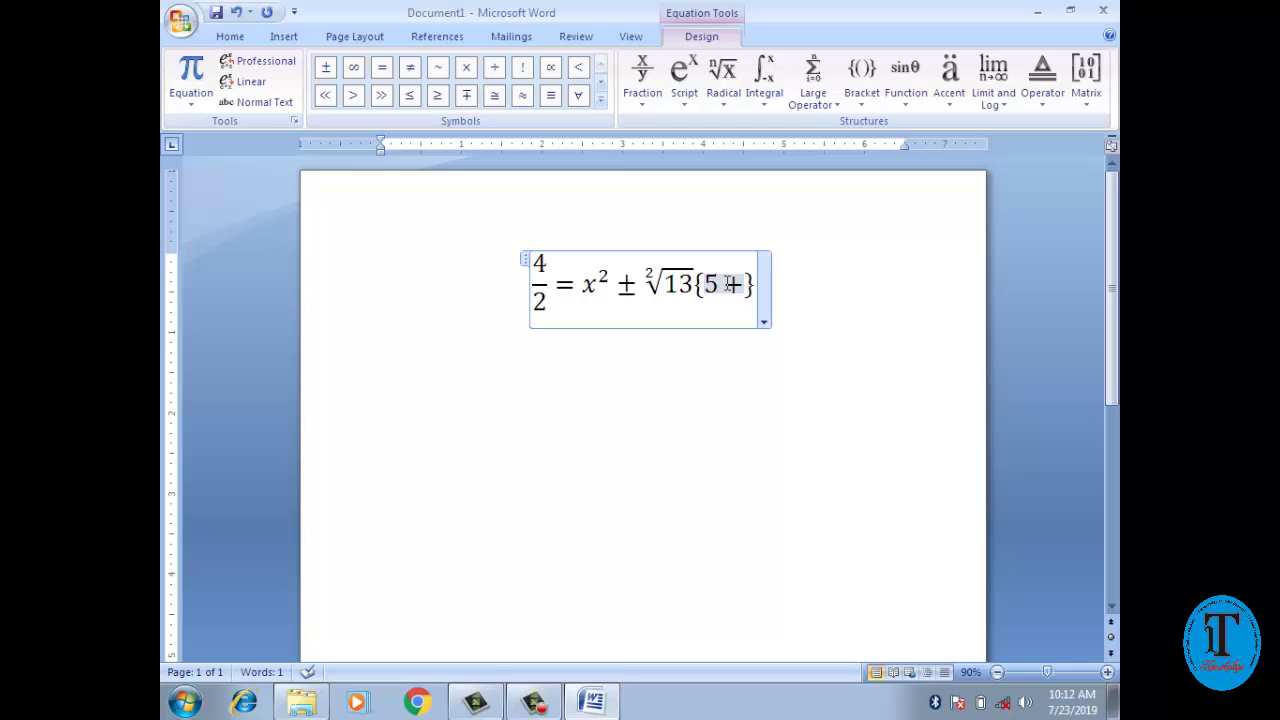
{"action": "type", "text": "8"}
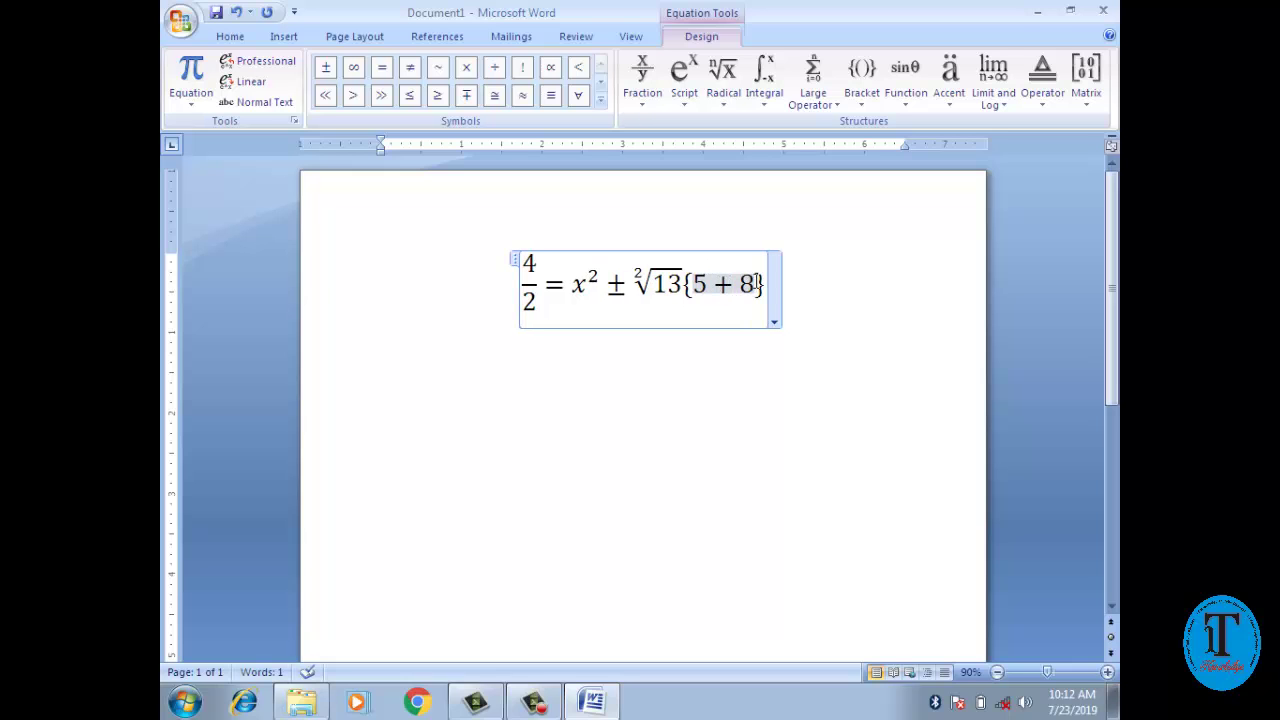
{"action": "key", "text": "ctrl+a"}
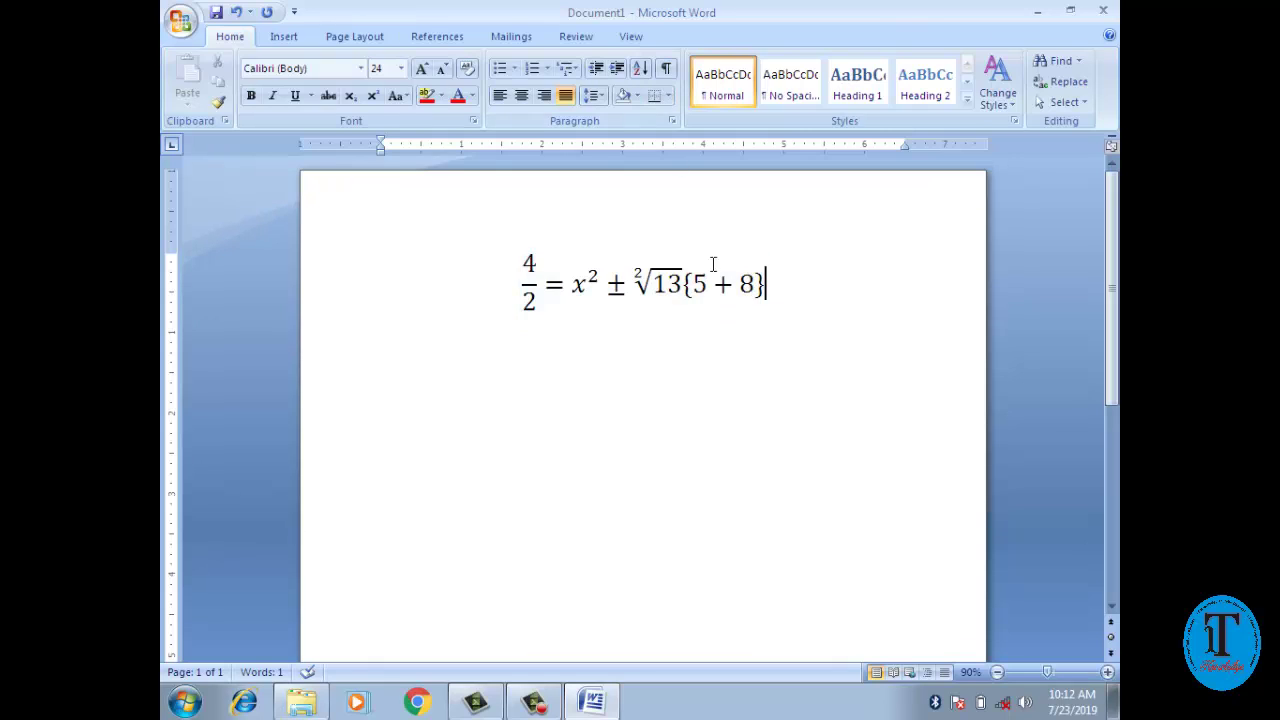
Append a division sign and 6 to the end of the equation, replacing a mistyped 7.
{"action": "left_click", "coordinate": [765, 285]}
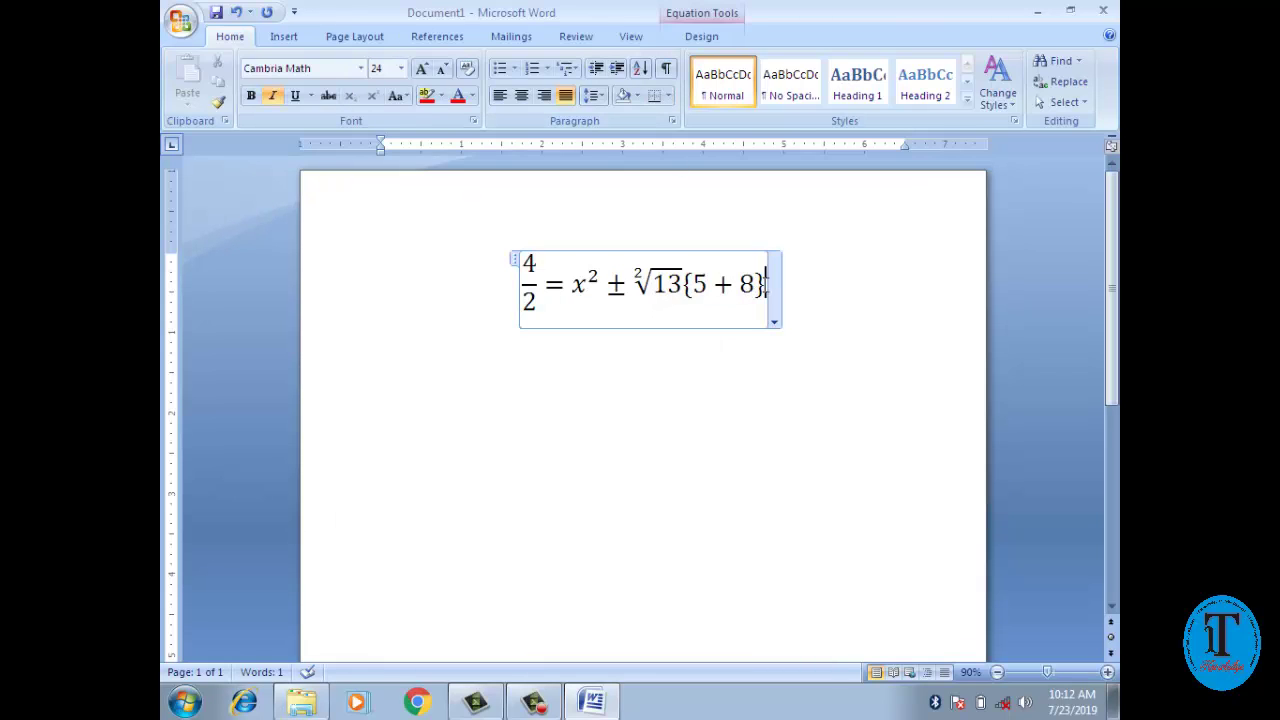
{"action": "left_click", "coordinate": [272, 38]}
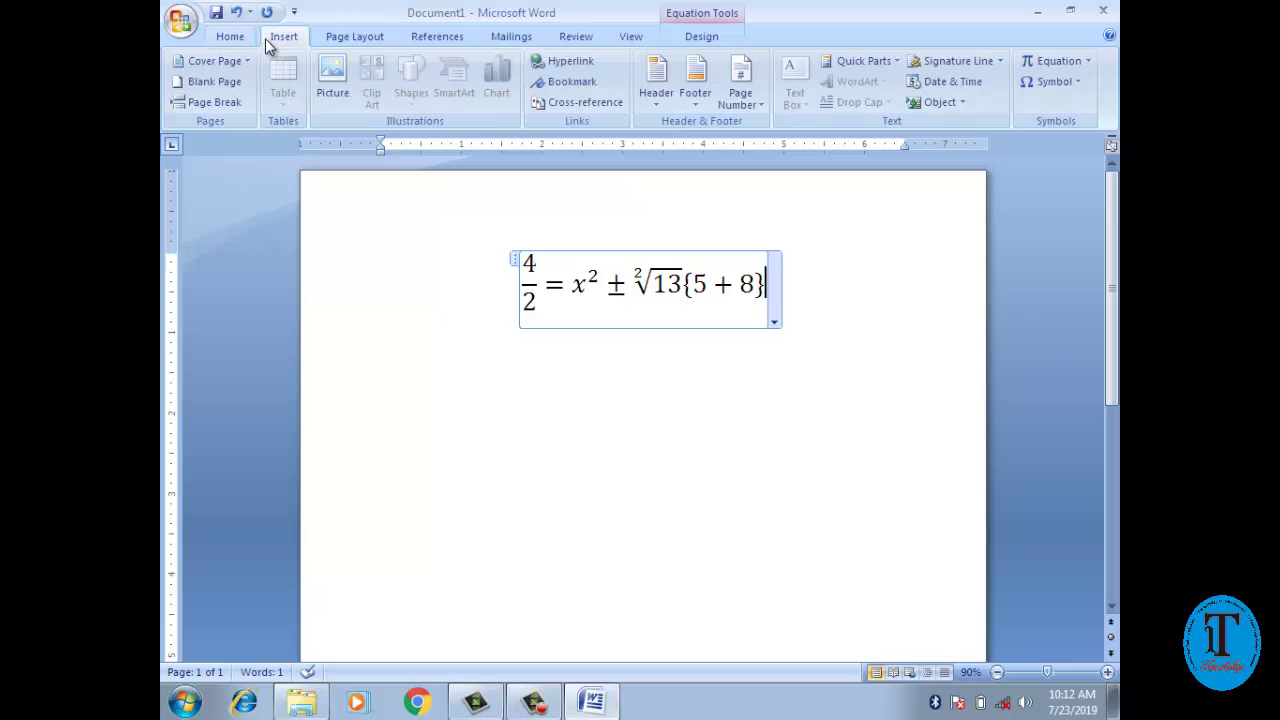
{"action": "left_click", "coordinate": [1062, 59]}
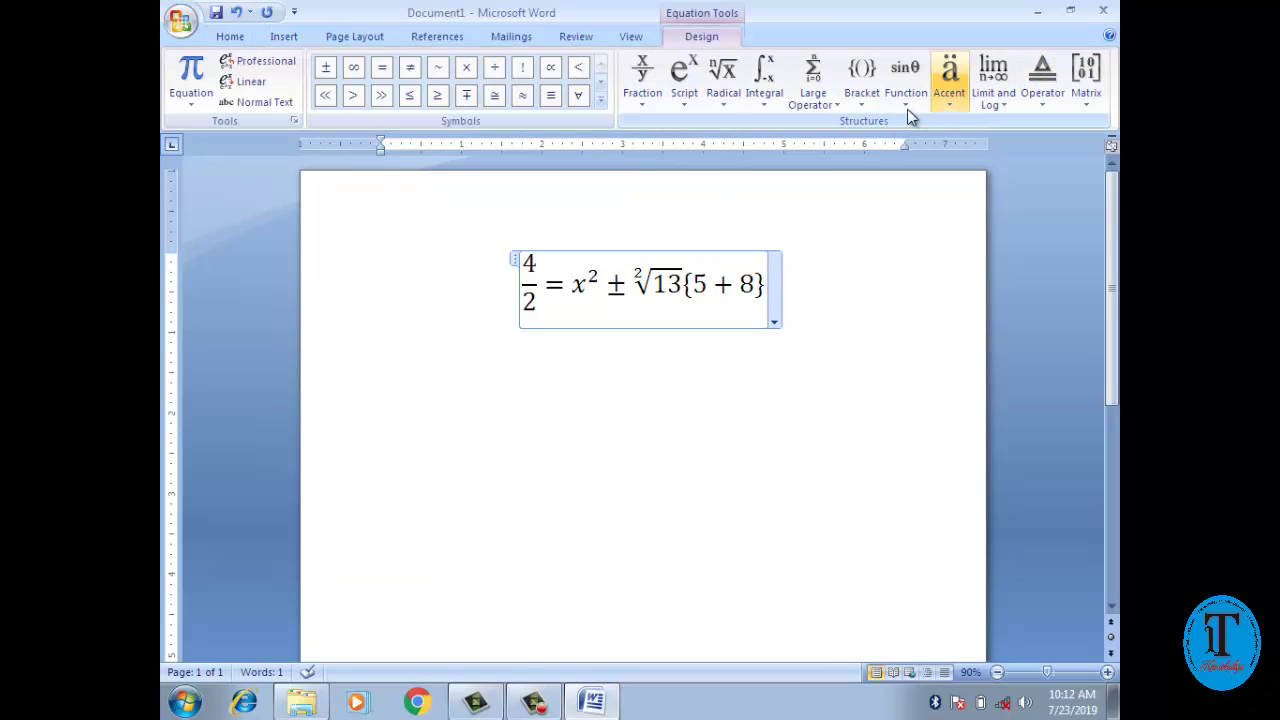
{"action": "left_click", "coordinate": [493, 70]}
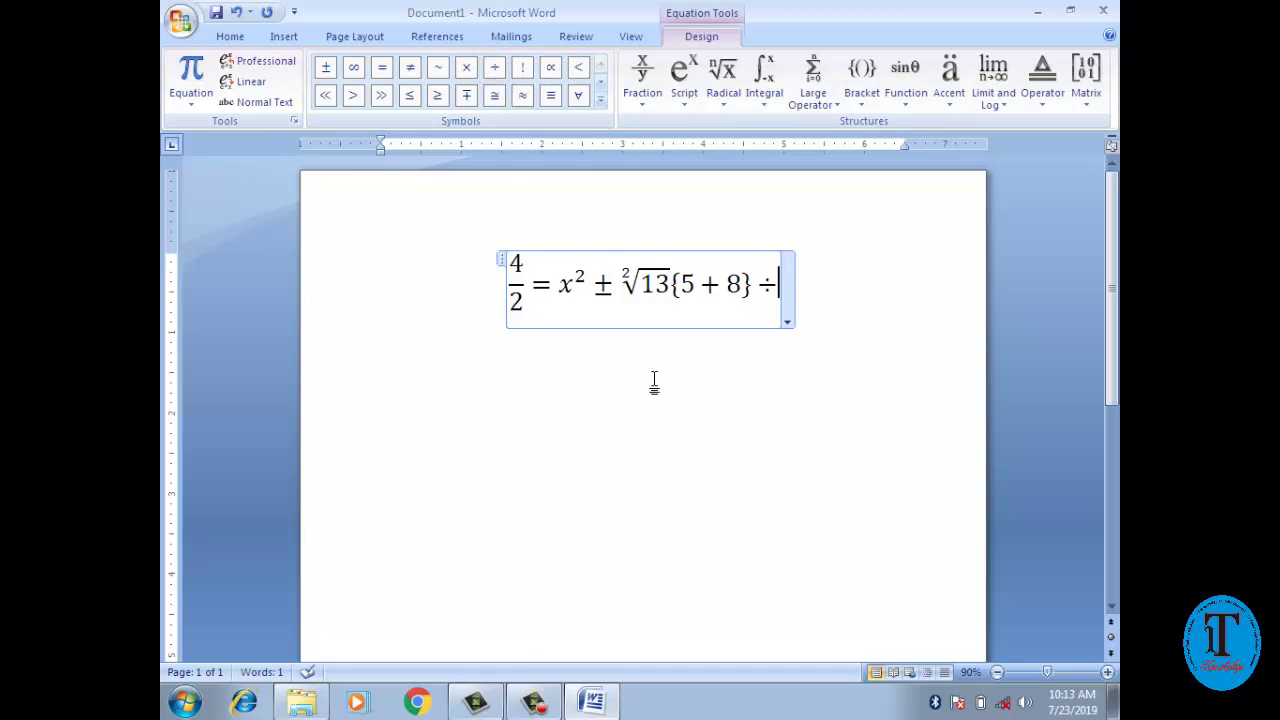
{"action": "type", "text": " 7"}
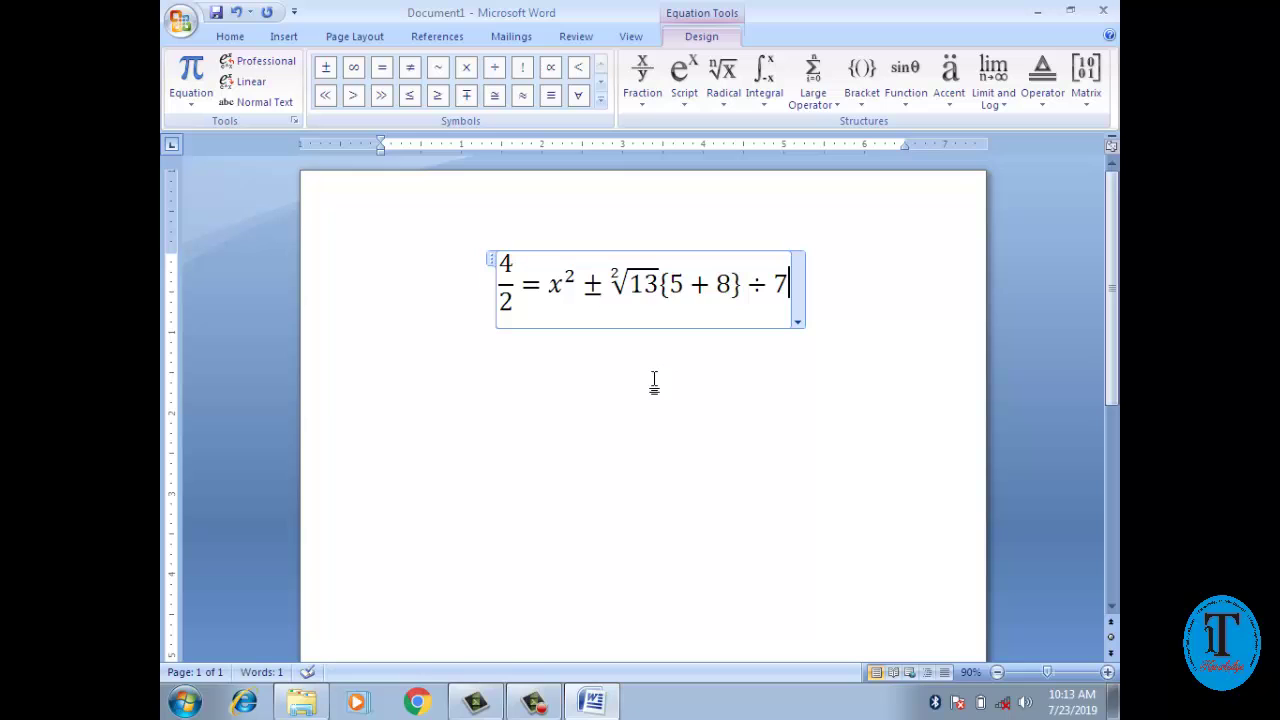
{"action": "key", "text": "BackSpace"}
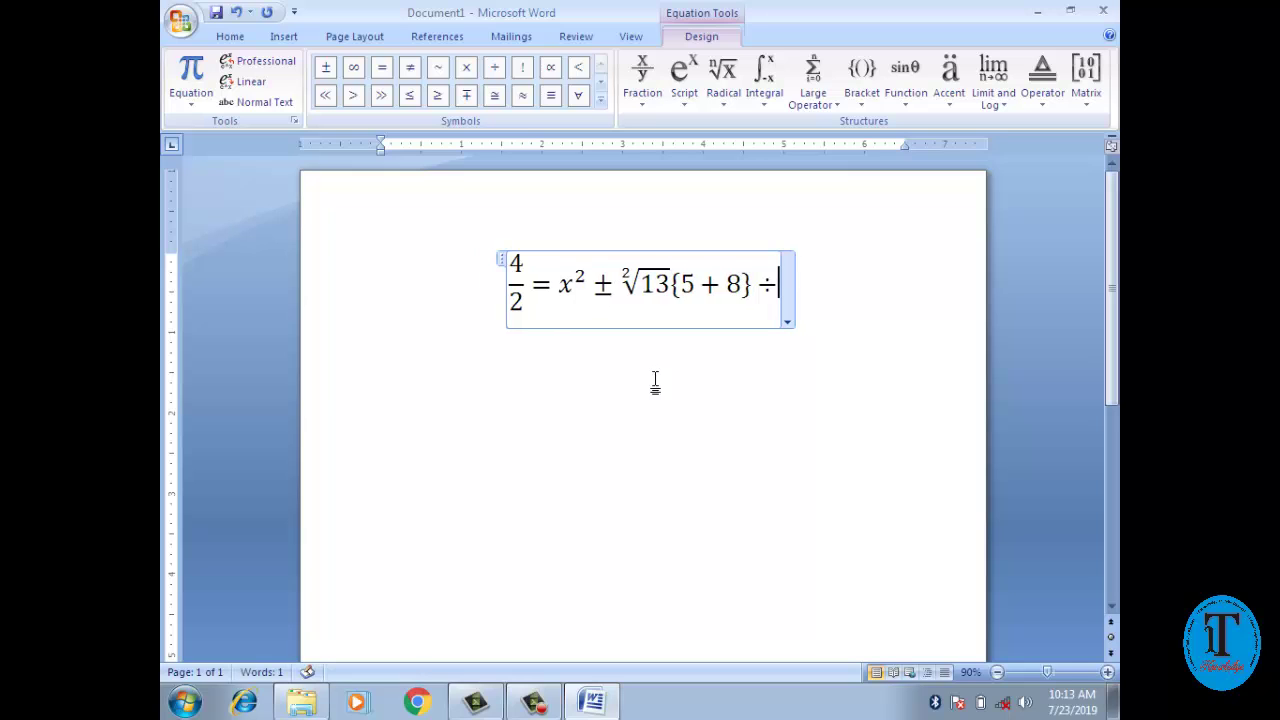
{"action": "type", "text": " 6"}
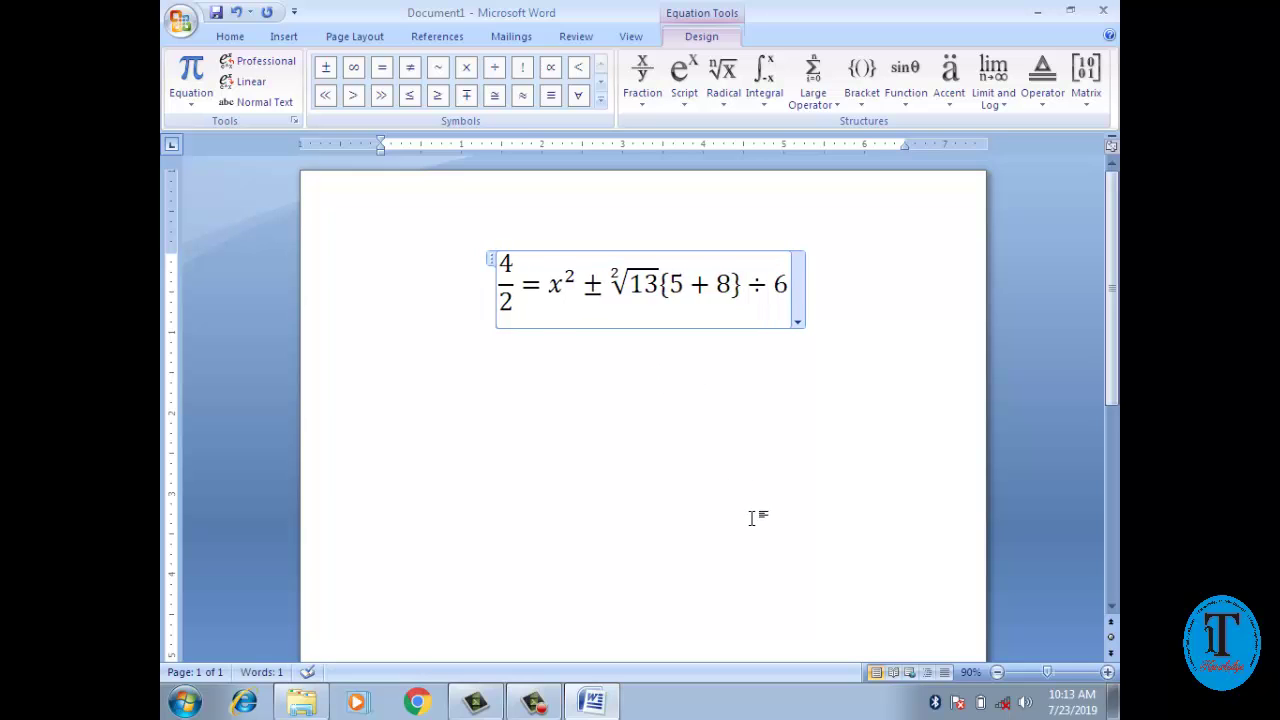
{"action": "left_click", "coordinate": [452, 387]}
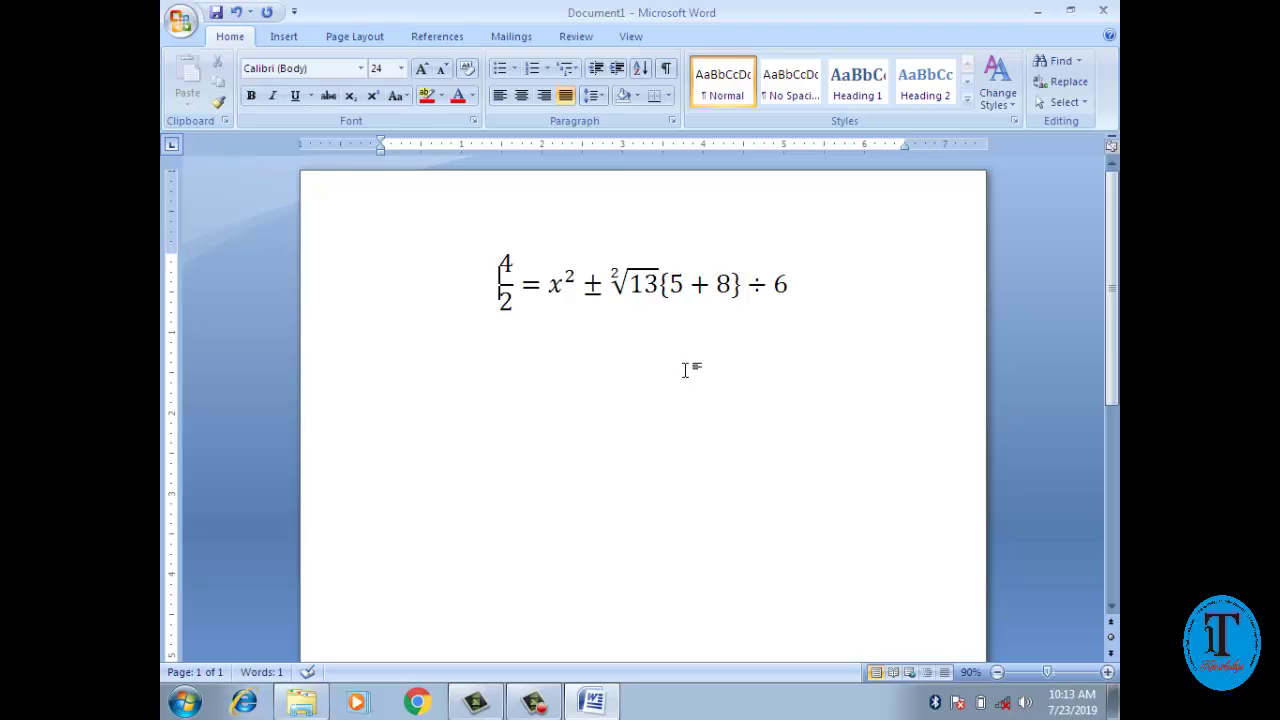
Select the whole equation and set its justification to Right, then to Left.
{"action": "left_click", "coordinate": [506, 292]}
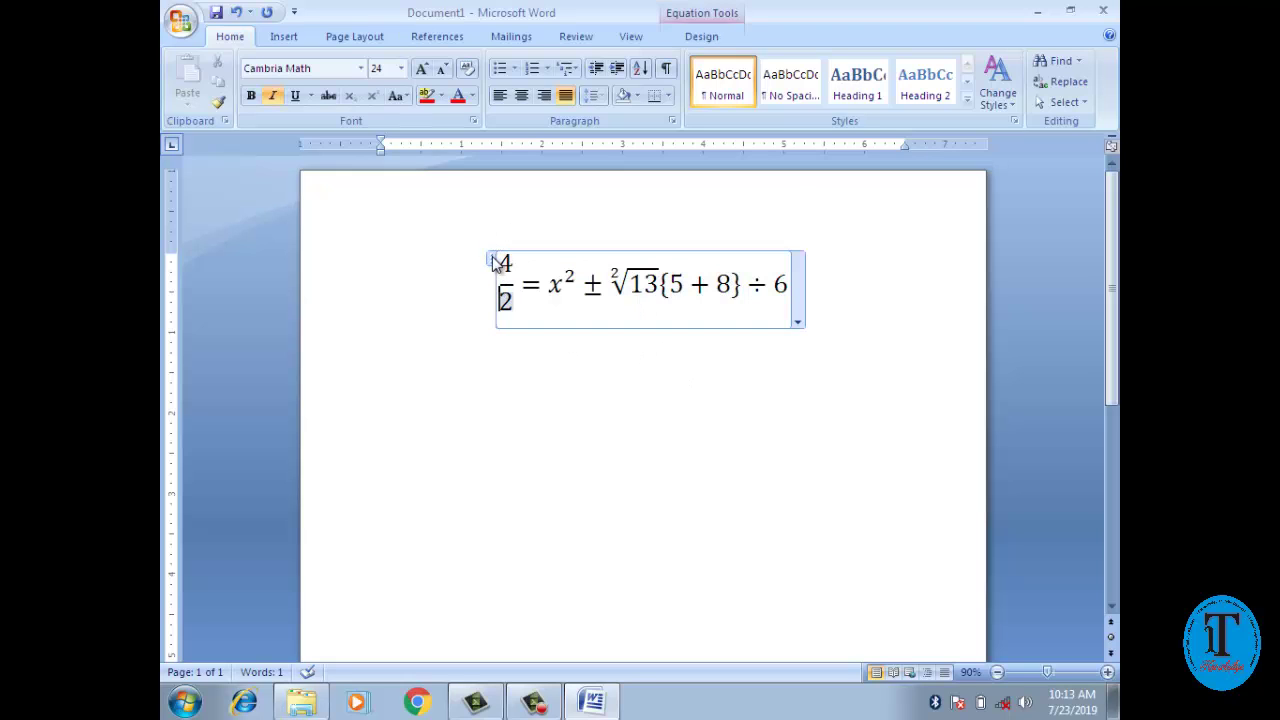
{"action": "left_click", "coordinate": [492, 261]}
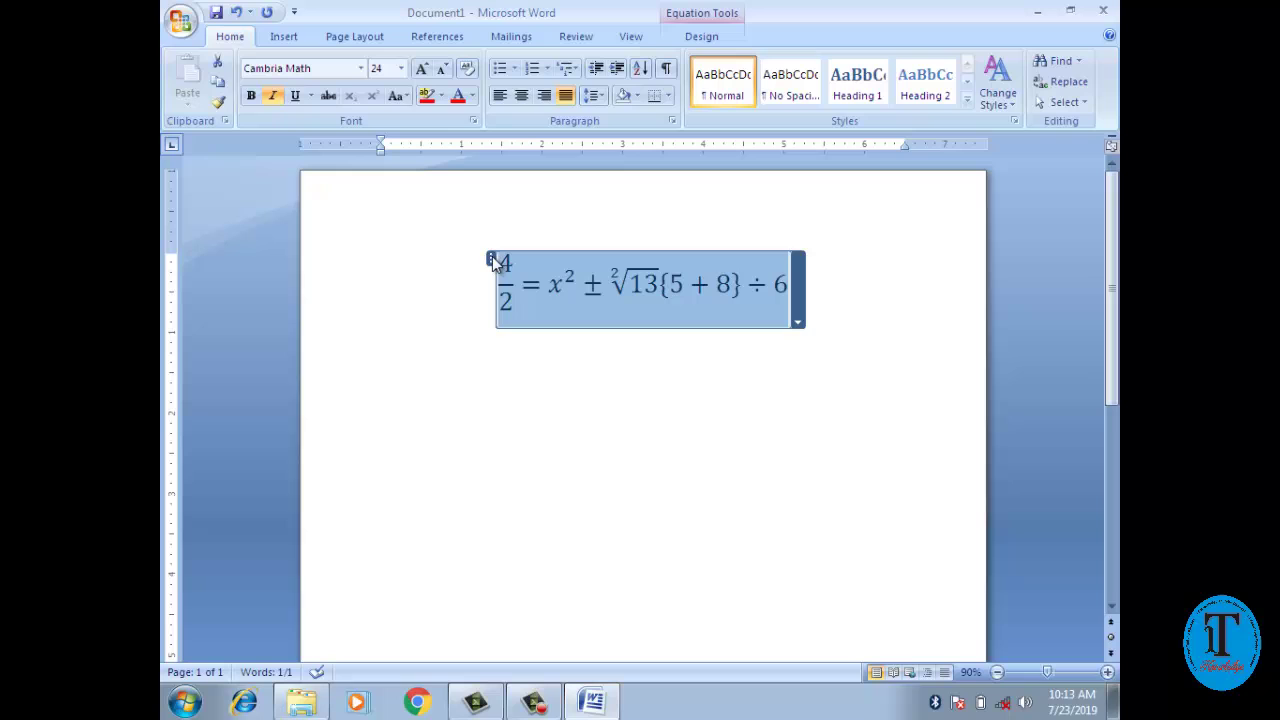
{"action": "left_click", "coordinate": [714, 32]}
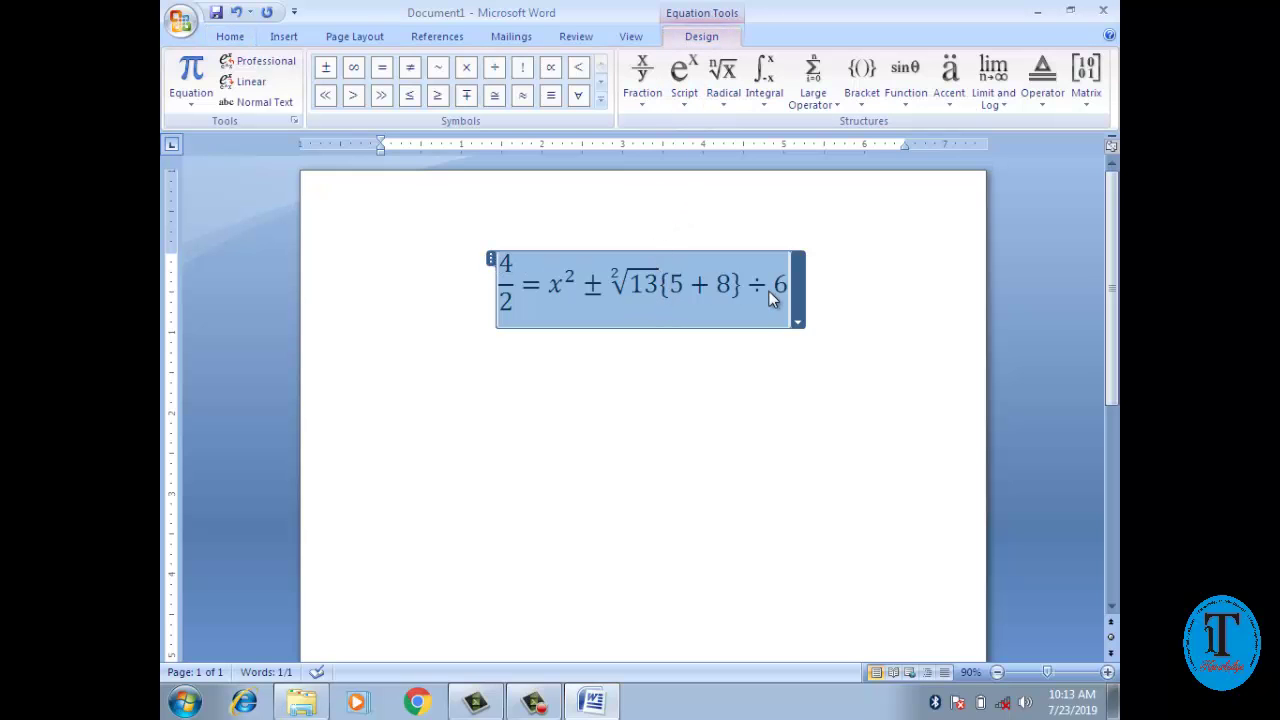
{"action": "left_click", "coordinate": [797, 322]}
{"action": "mouse_move", "coordinate": [755, 433]}
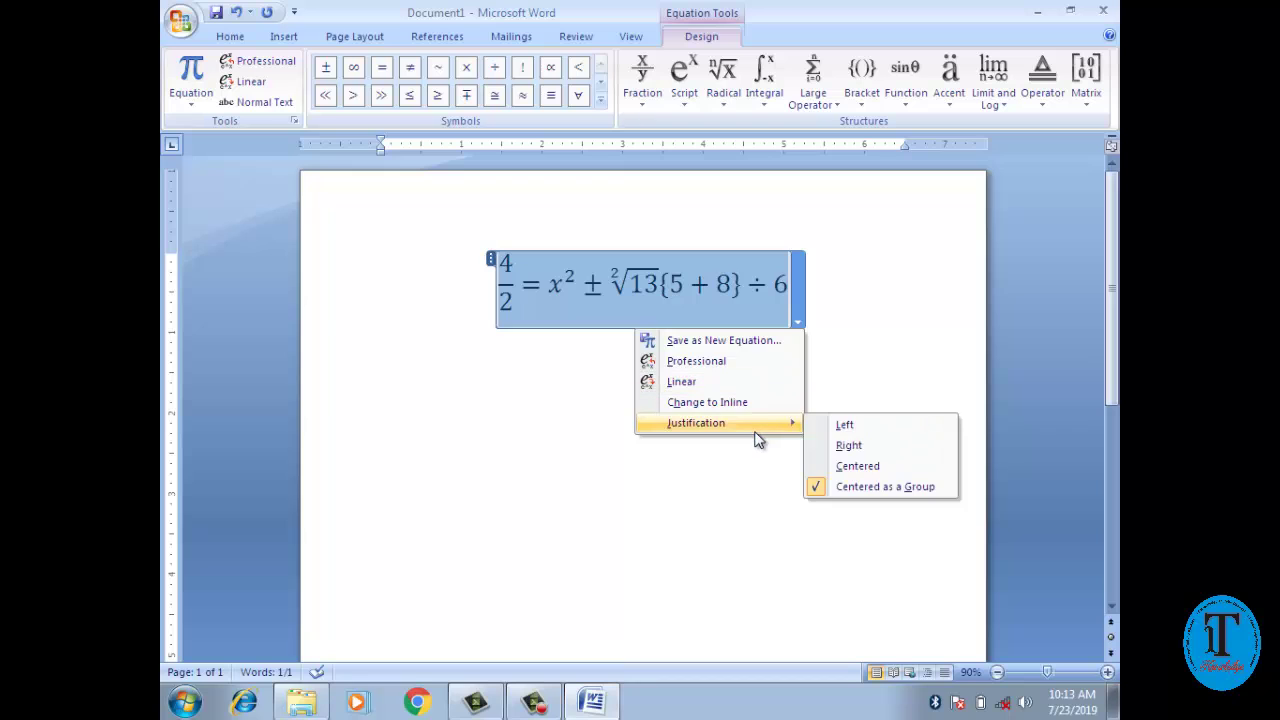
{"action": "left_click", "coordinate": [845, 446]}
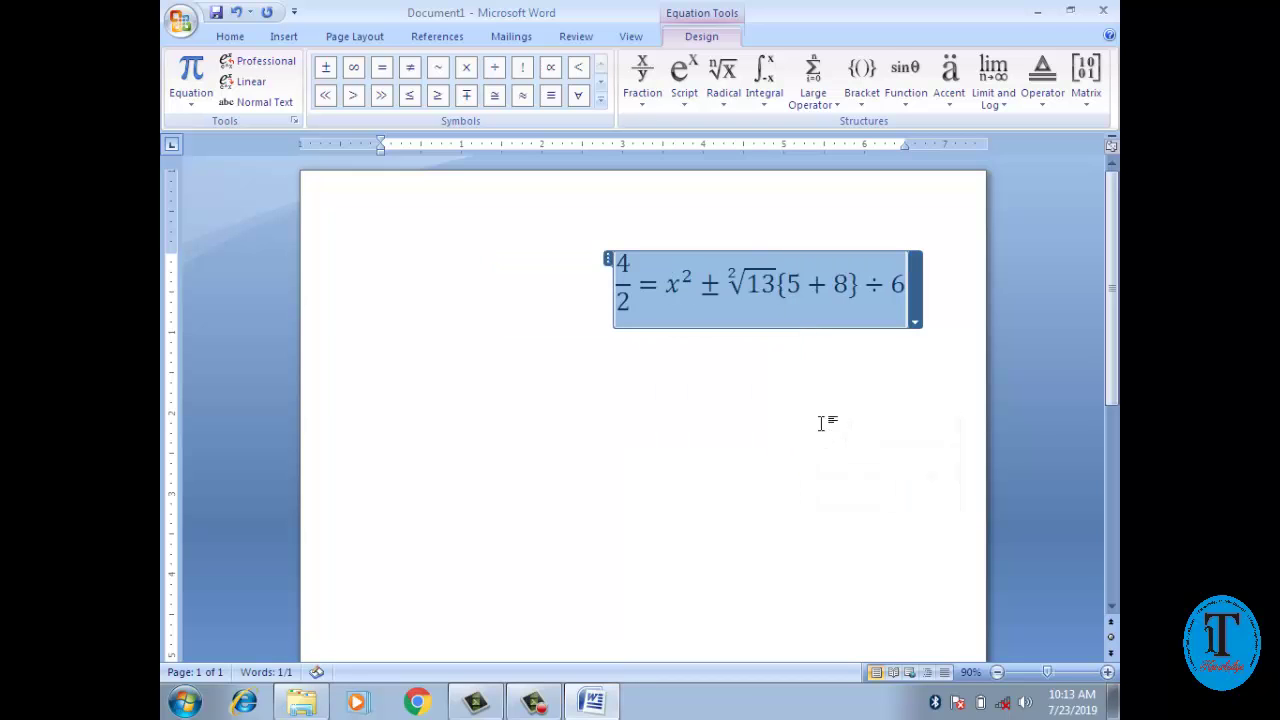
{"action": "left_click", "coordinate": [916, 324]}
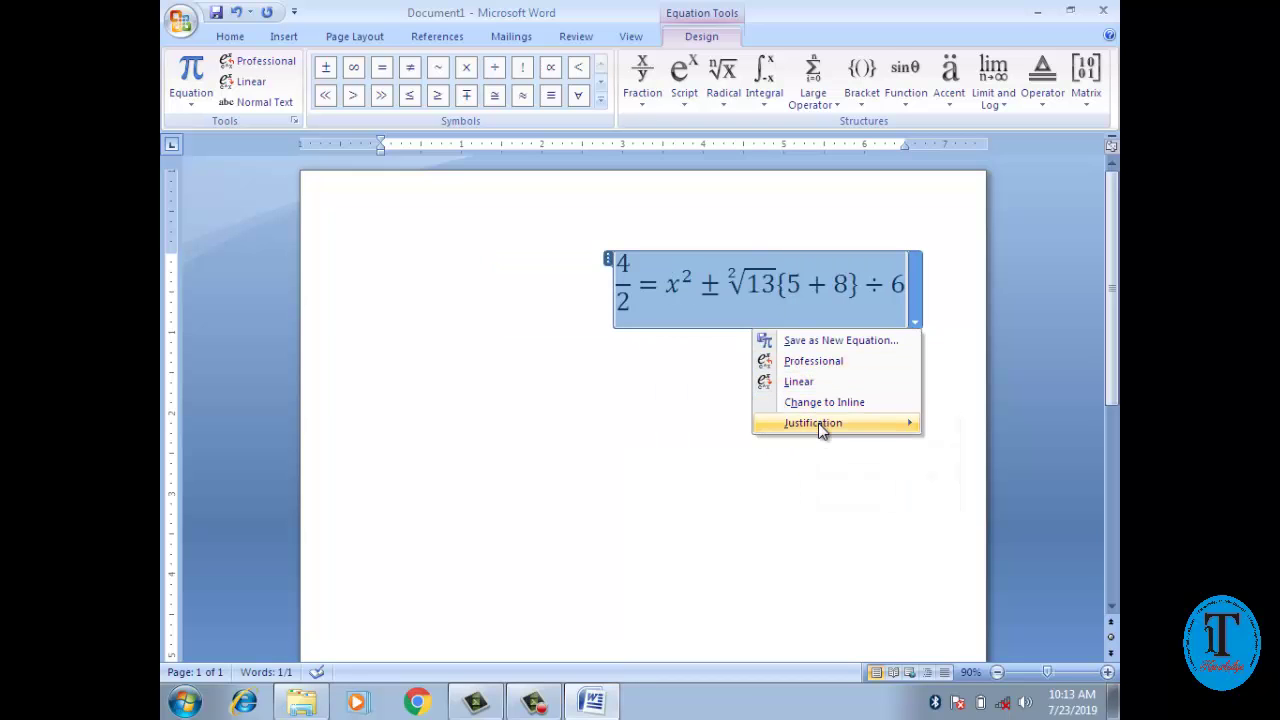
{"action": "mouse_move", "coordinate": [818, 423]}
{"action": "left_click", "coordinate": [968, 424]}
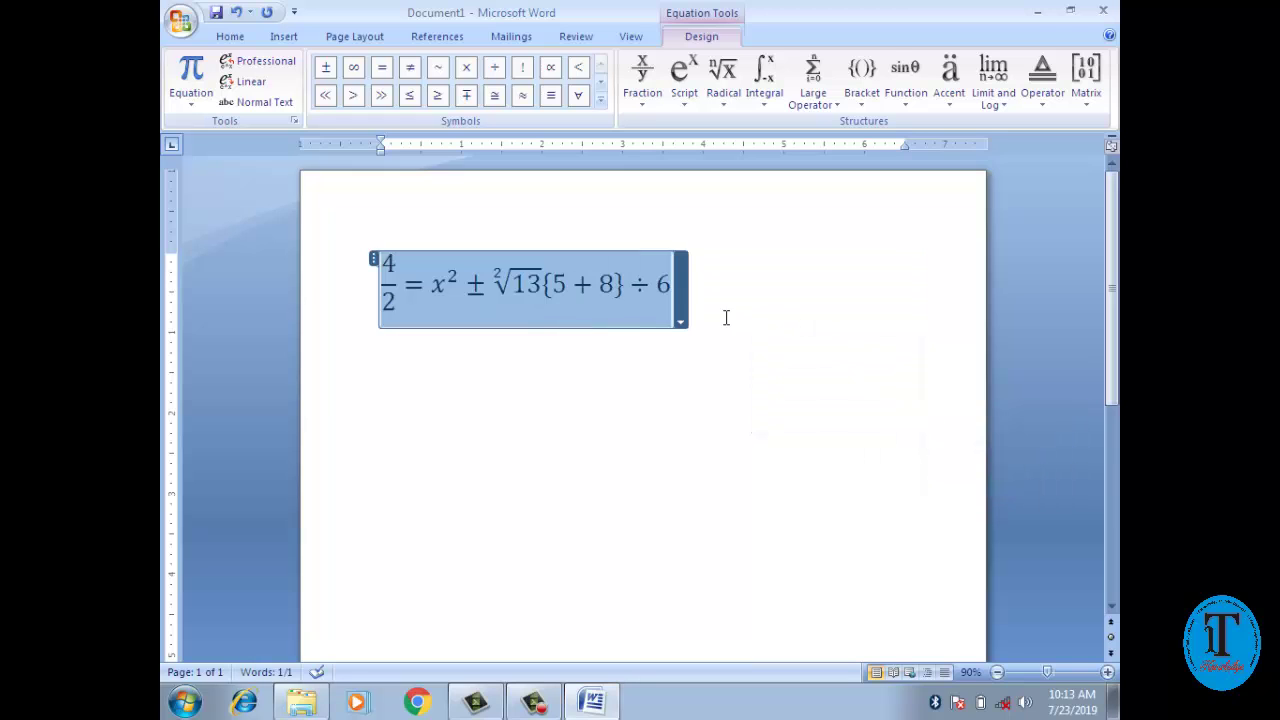
Save the equation as a new Equations gallery building block in the General category.
{"action": "left_click", "coordinate": [679, 326]}
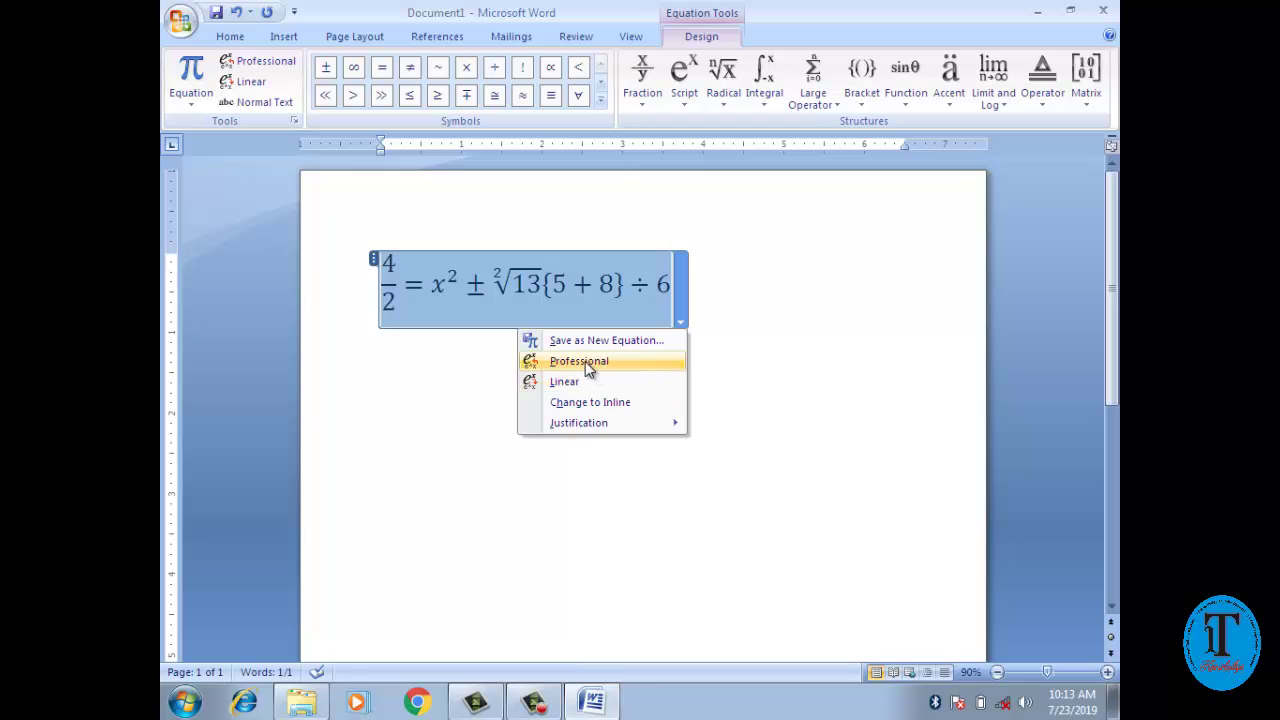
{"action": "left_click", "coordinate": [695, 412]}
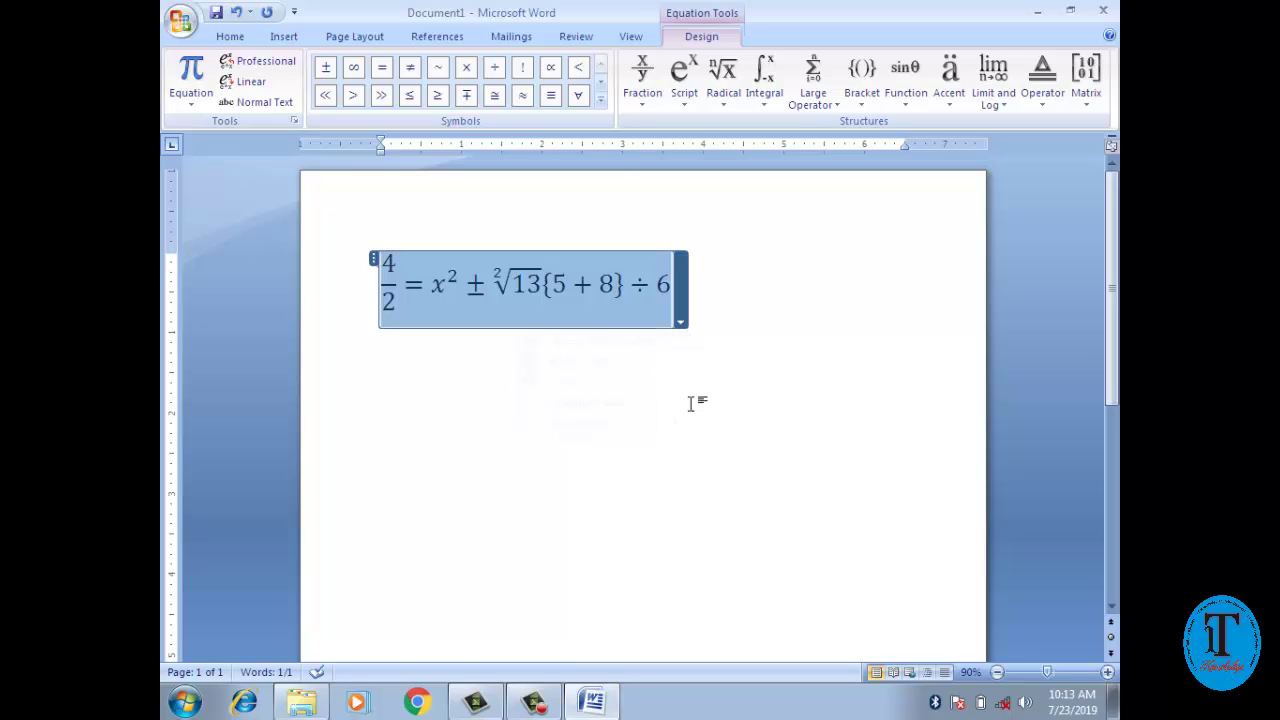
{"action": "left_click", "coordinate": [682, 323]}
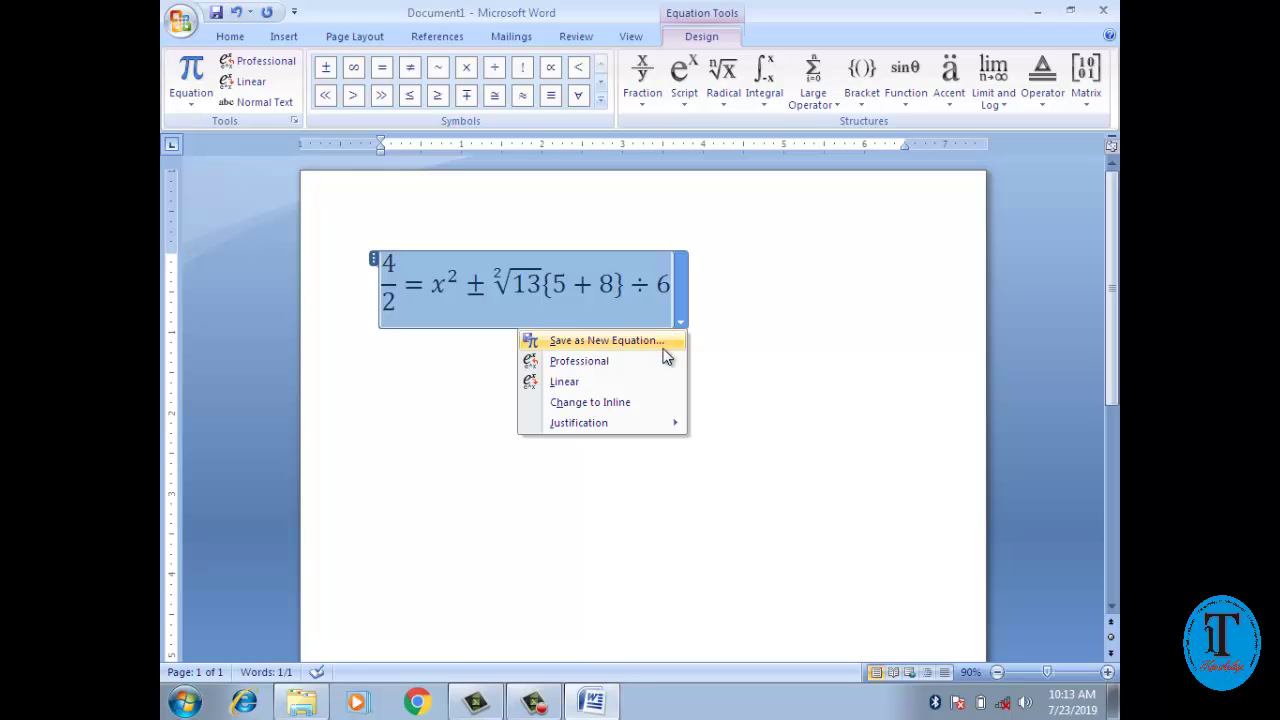
{"action": "left_click", "coordinate": [580, 340]}
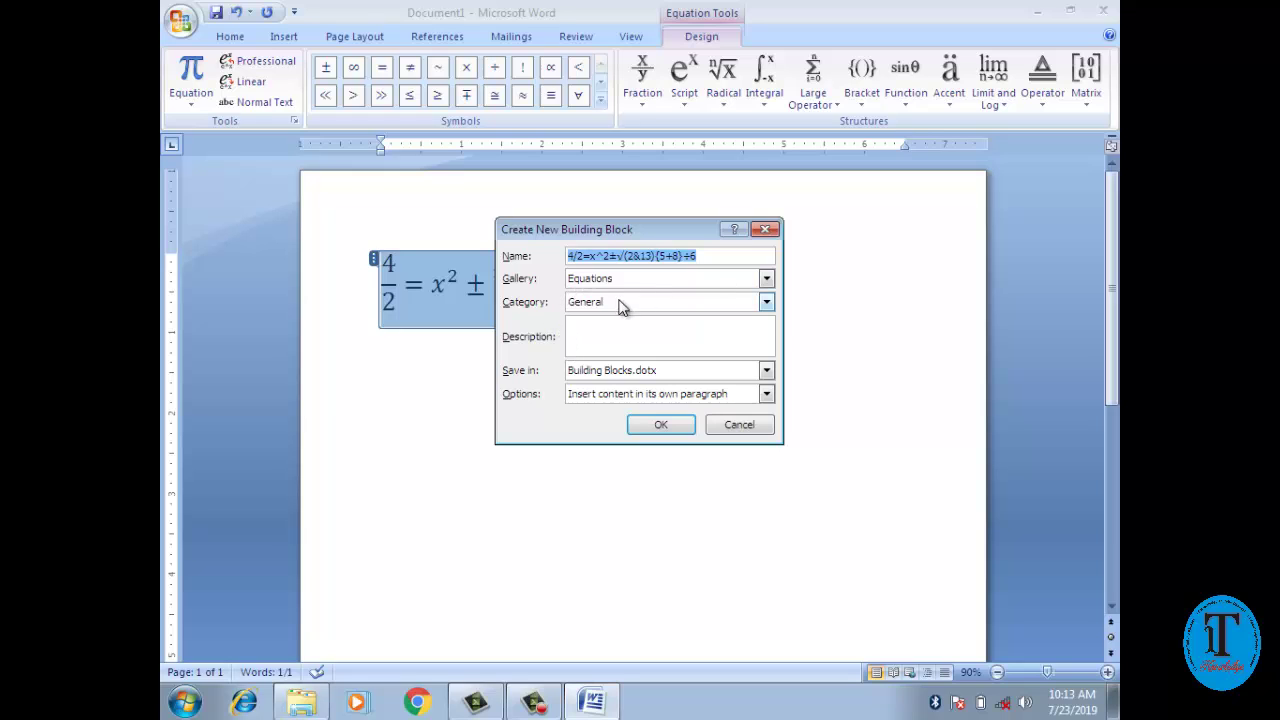
{"action": "left_click", "coordinate": [584, 336]}
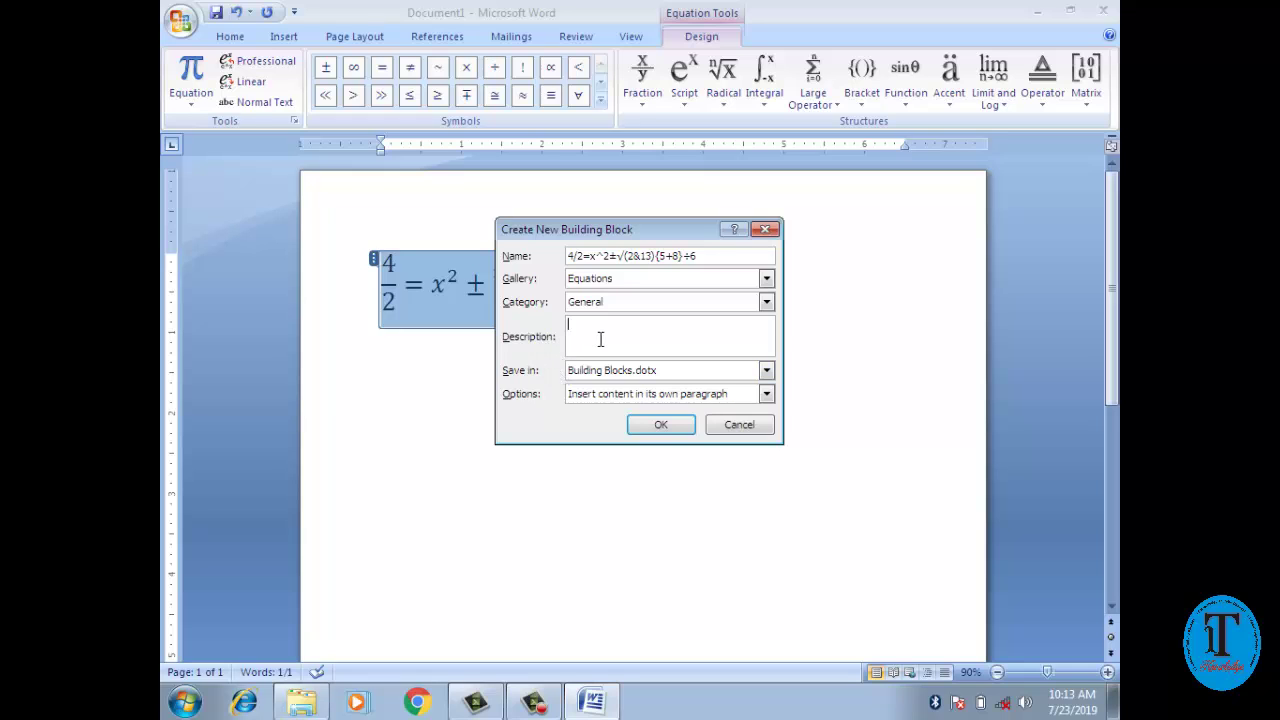
{"action": "left_click", "coordinate": [657, 427]}
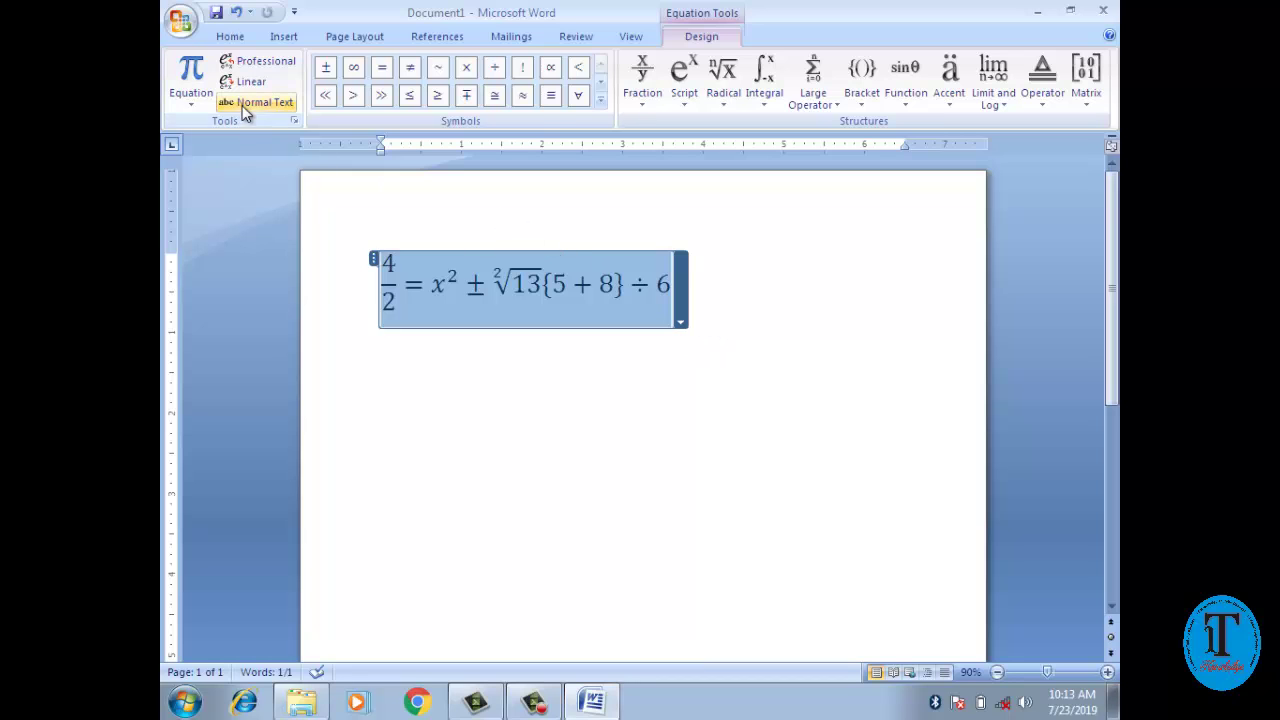
Check the saved equation under General in the Equation gallery, then start a new line below it.
{"action": "left_click", "coordinate": [191, 100]}
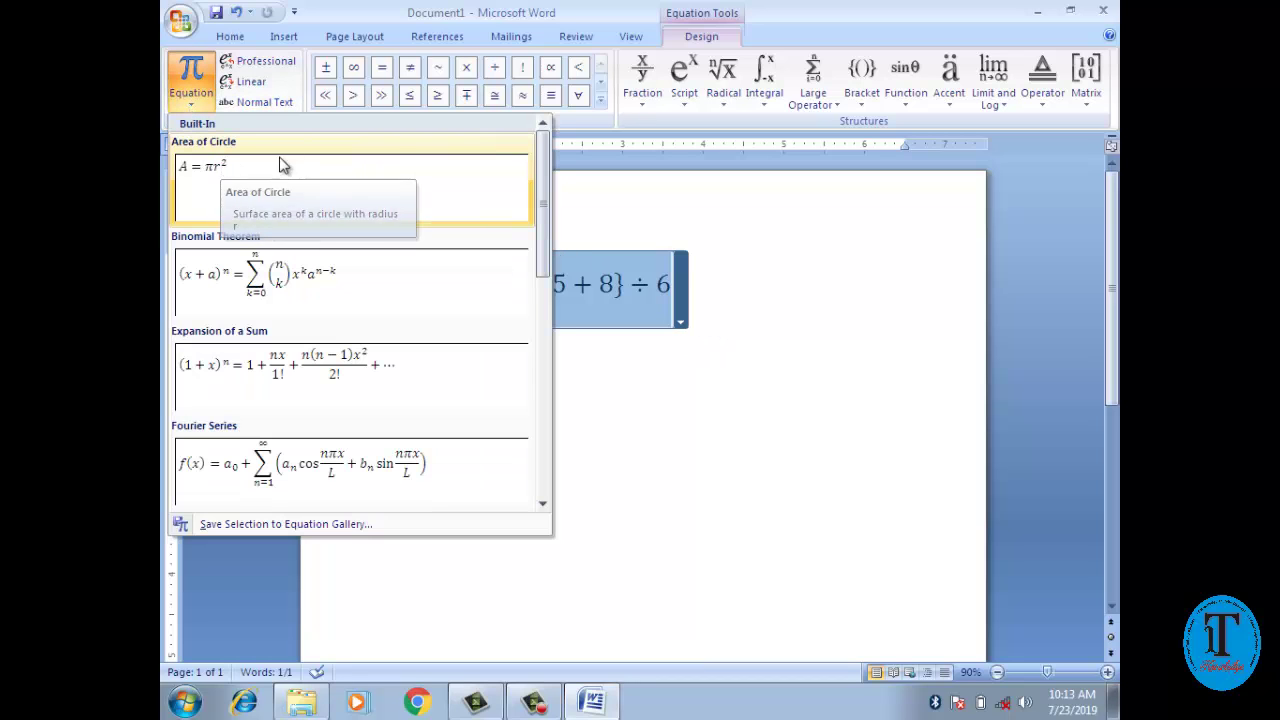
{"action": "left_click_drag", "start_coordinate": [536, 191], "coordinate": [517, 423]}
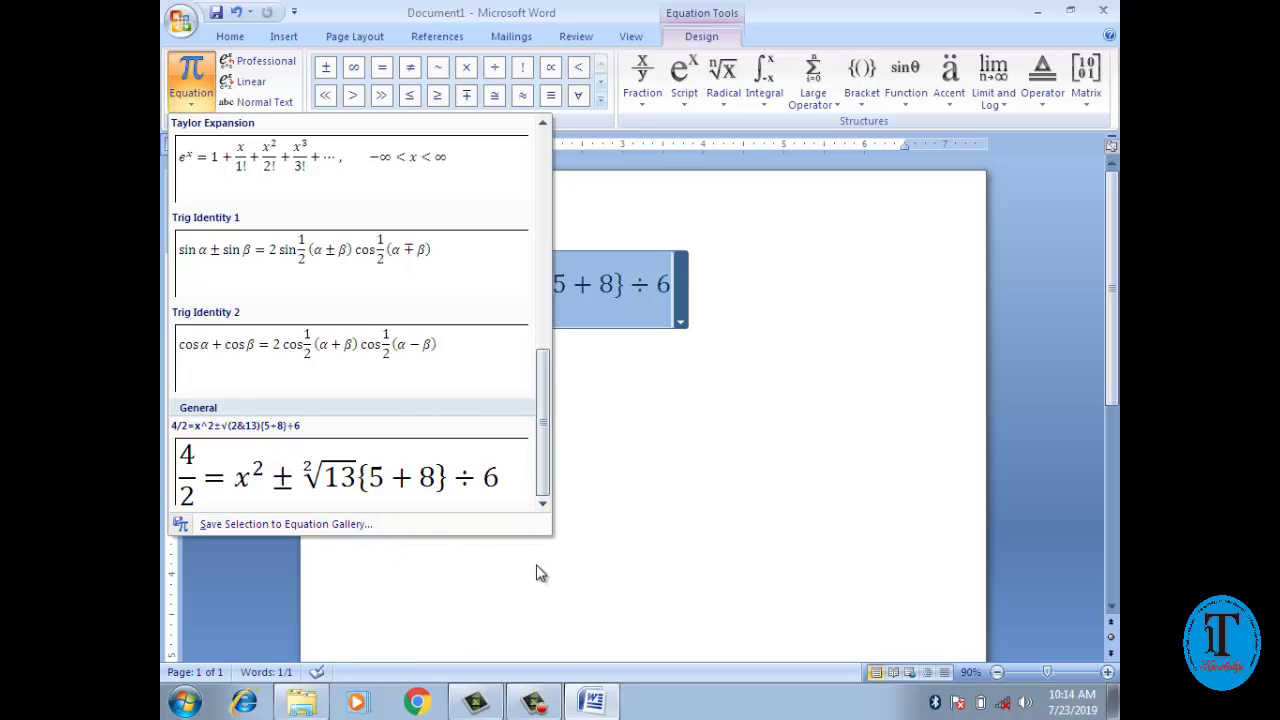
{"action": "left_click", "coordinate": [617, 428]}
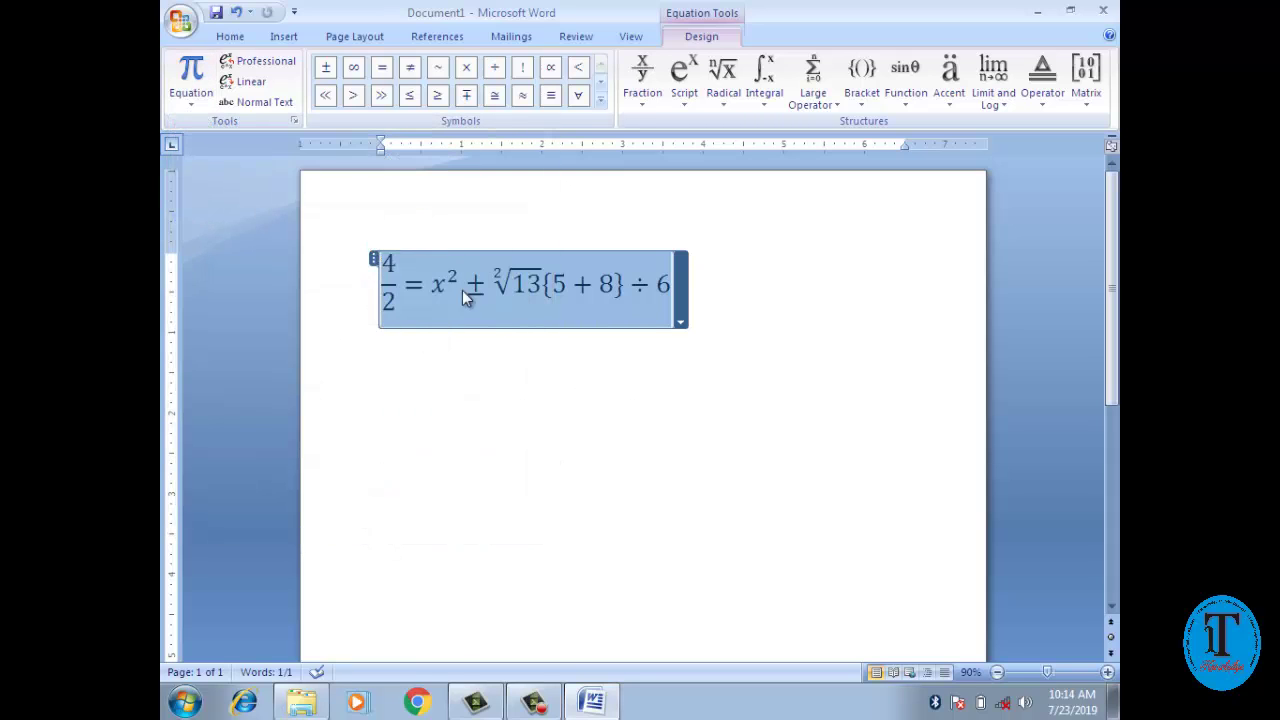
{"action": "key", "text": "Right"}
{"action": "left_click", "coordinate": [702, 302]}
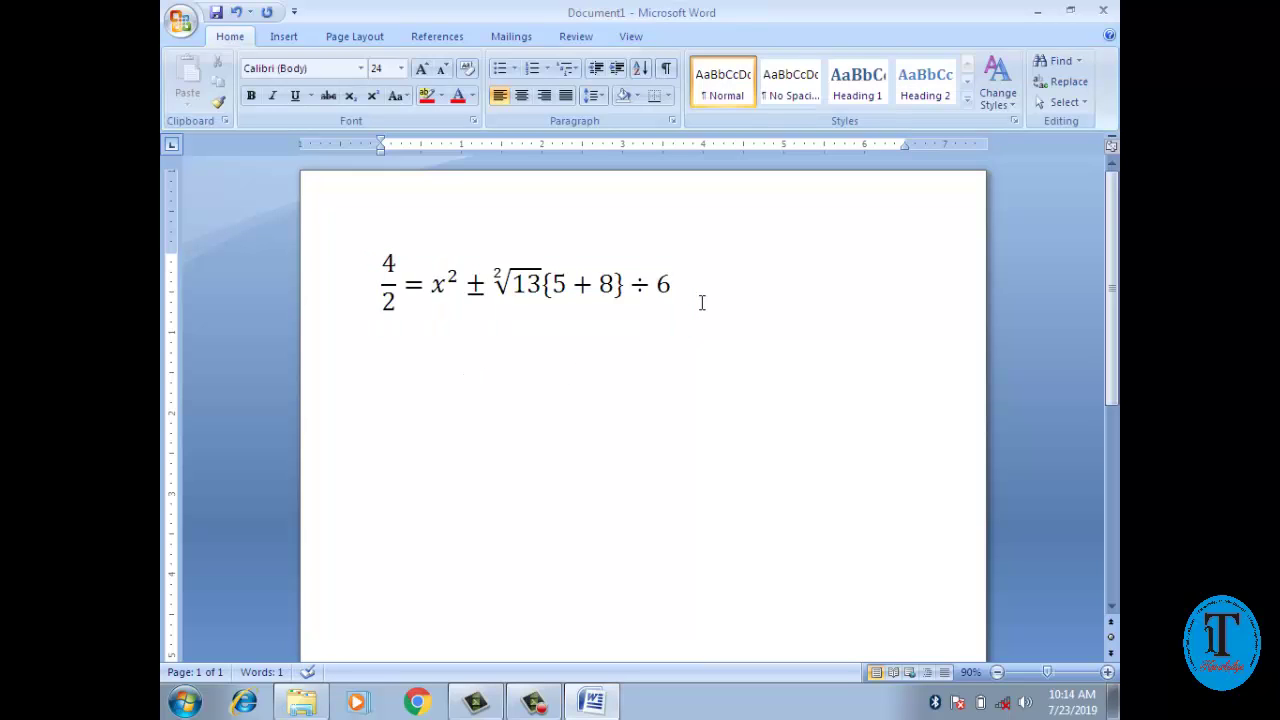
{"action": "key", "text": "Return"}
Look through the Insert tab's Symbol list without inserting anything.
{"action": "left_click", "coordinate": [285, 37]}
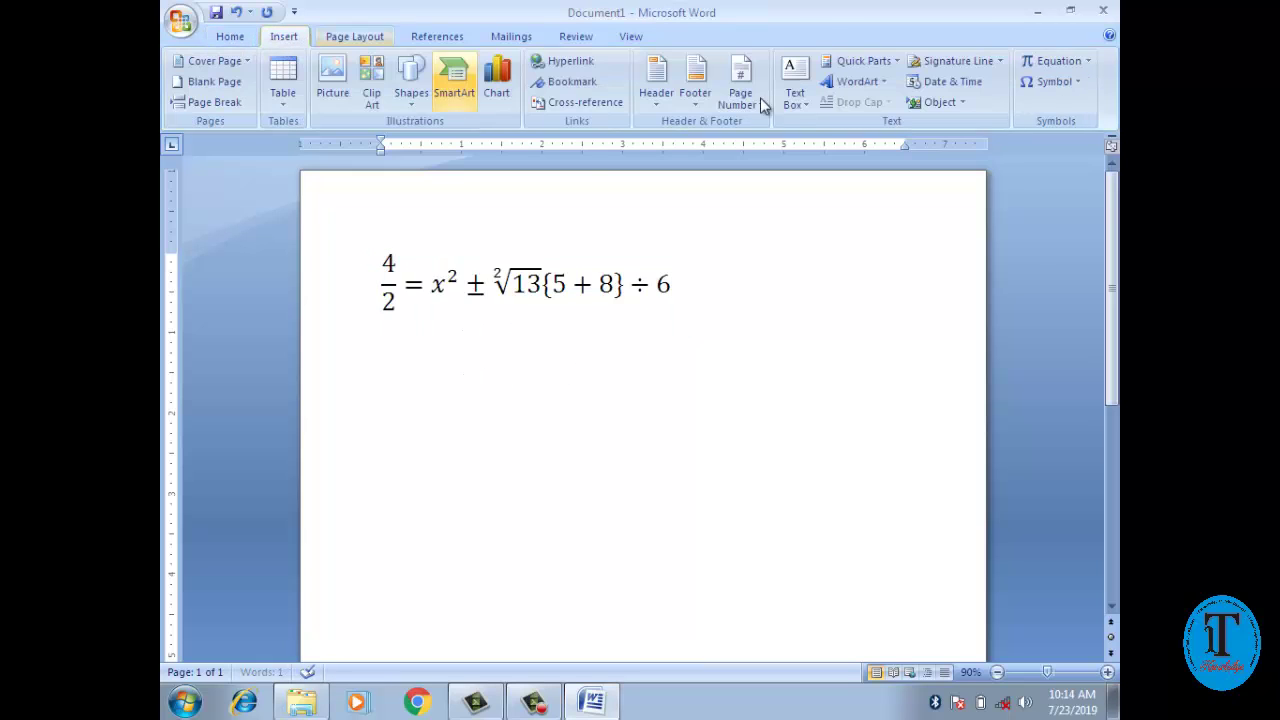
{"action": "left_click", "coordinate": [1078, 84]}
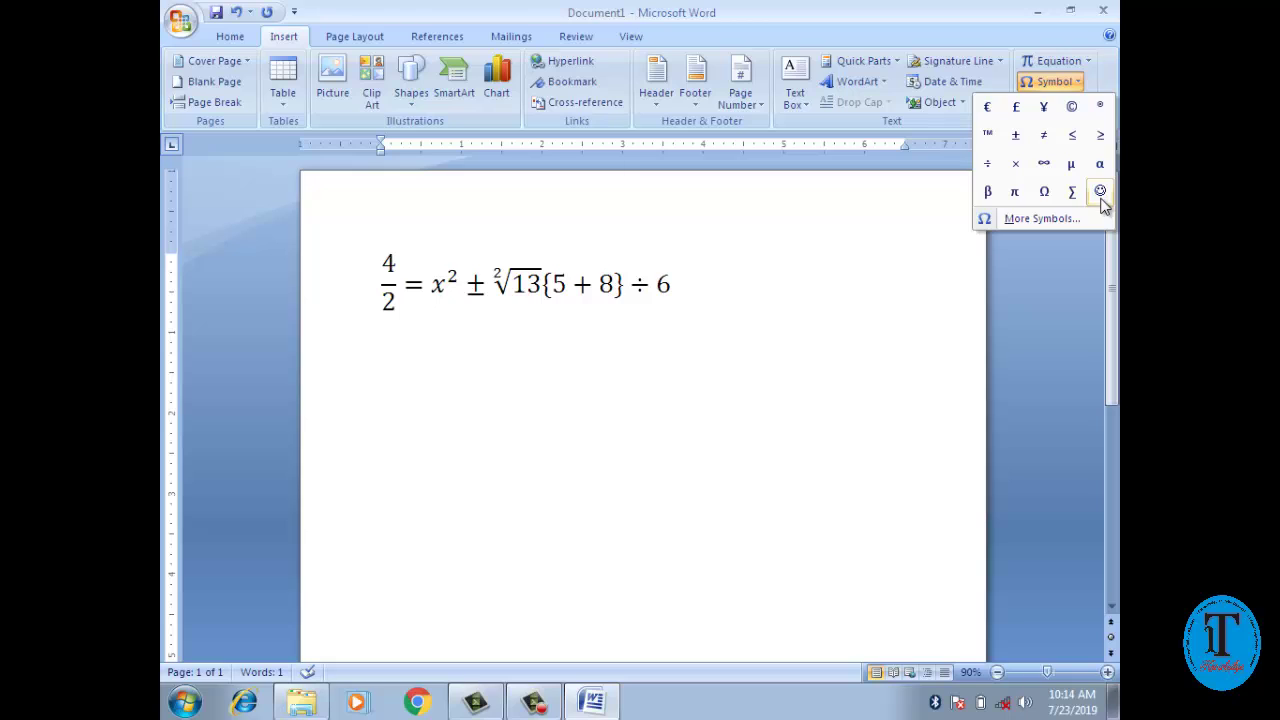
{"action": "left_click", "coordinate": [444, 398]}
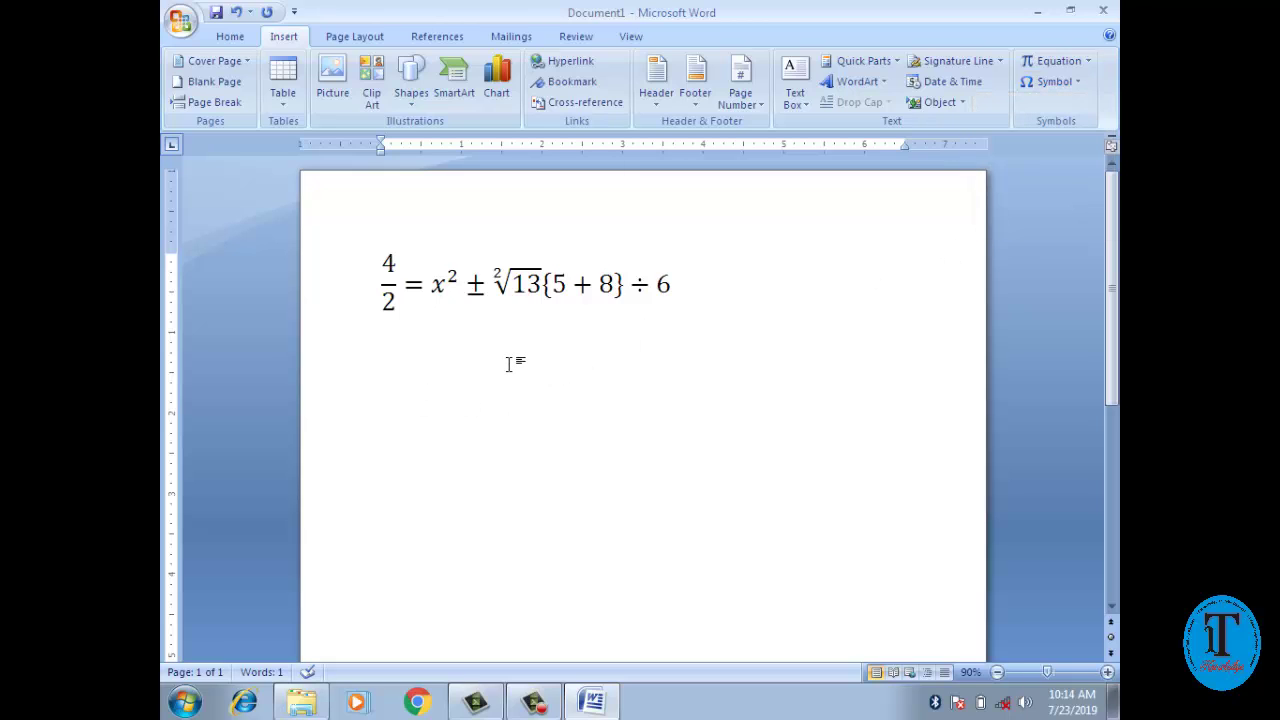
Type 'Company' on the new line below the equation.
{"action": "type", "text": "8"}
{"action": "key", "text": "BackSpace"}
{"action": "type", "text": "Com"}
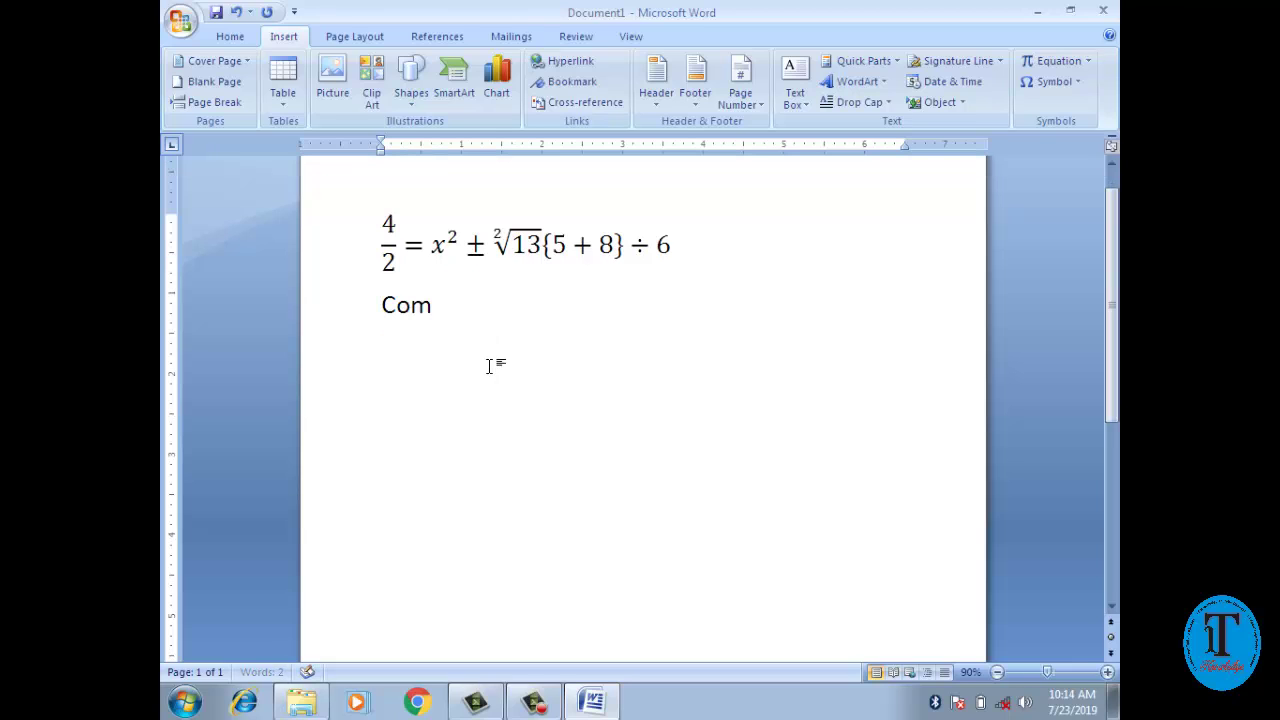
{"action": "type", "text": "pan"}
{"action": "type", "text": "y"}
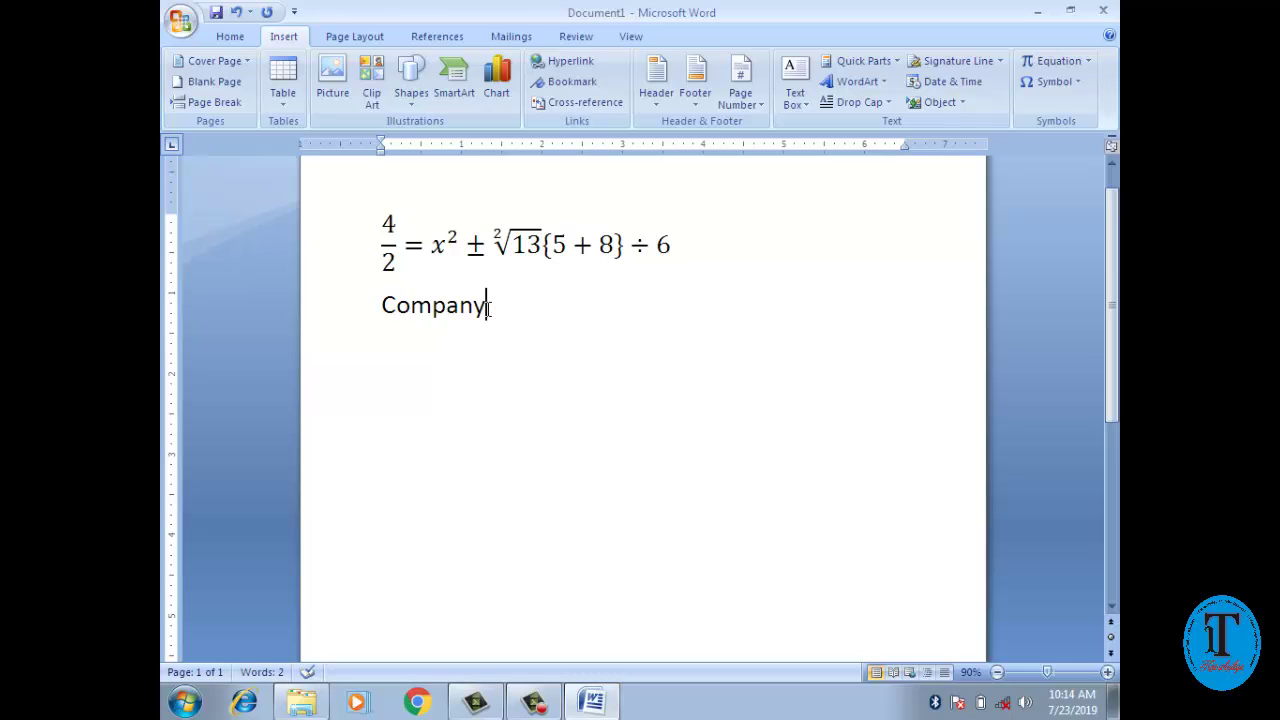
{"action": "left_click", "coordinate": [1048, 81]}
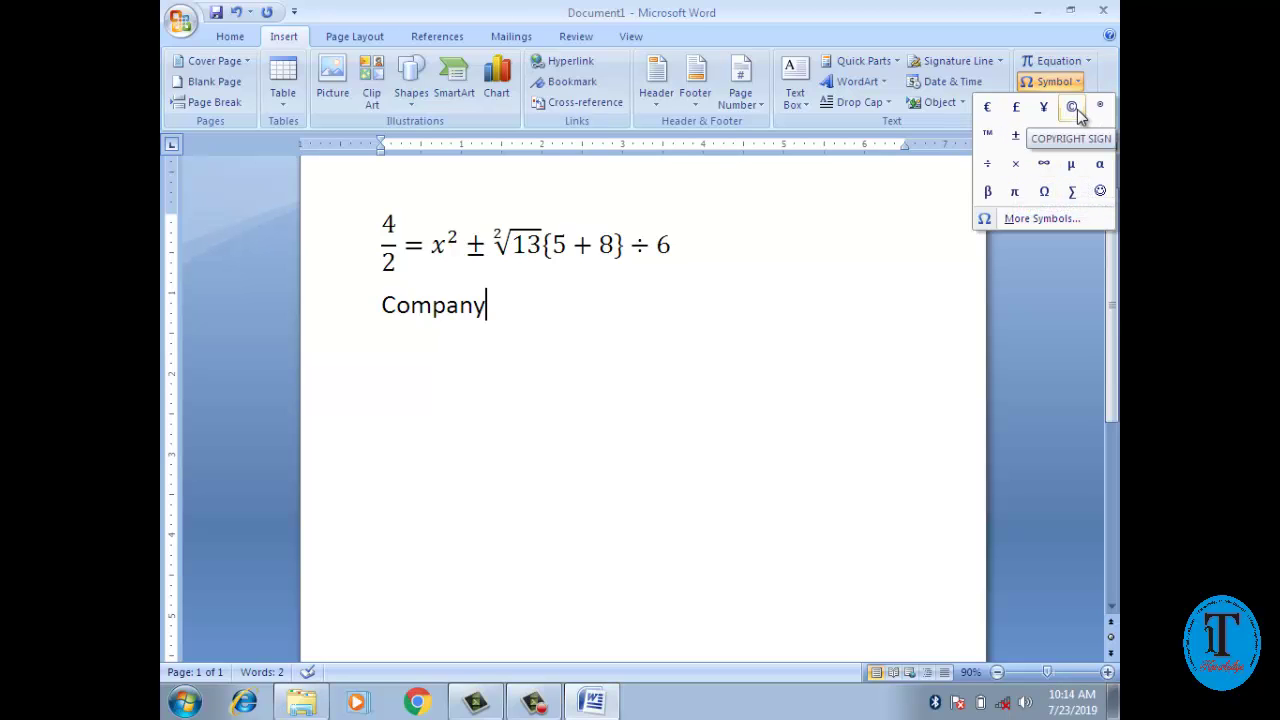
Insert the ® registered sign after 'Company' from the More Symbols dialog.
{"action": "left_click", "coordinate": [1020, 218]}
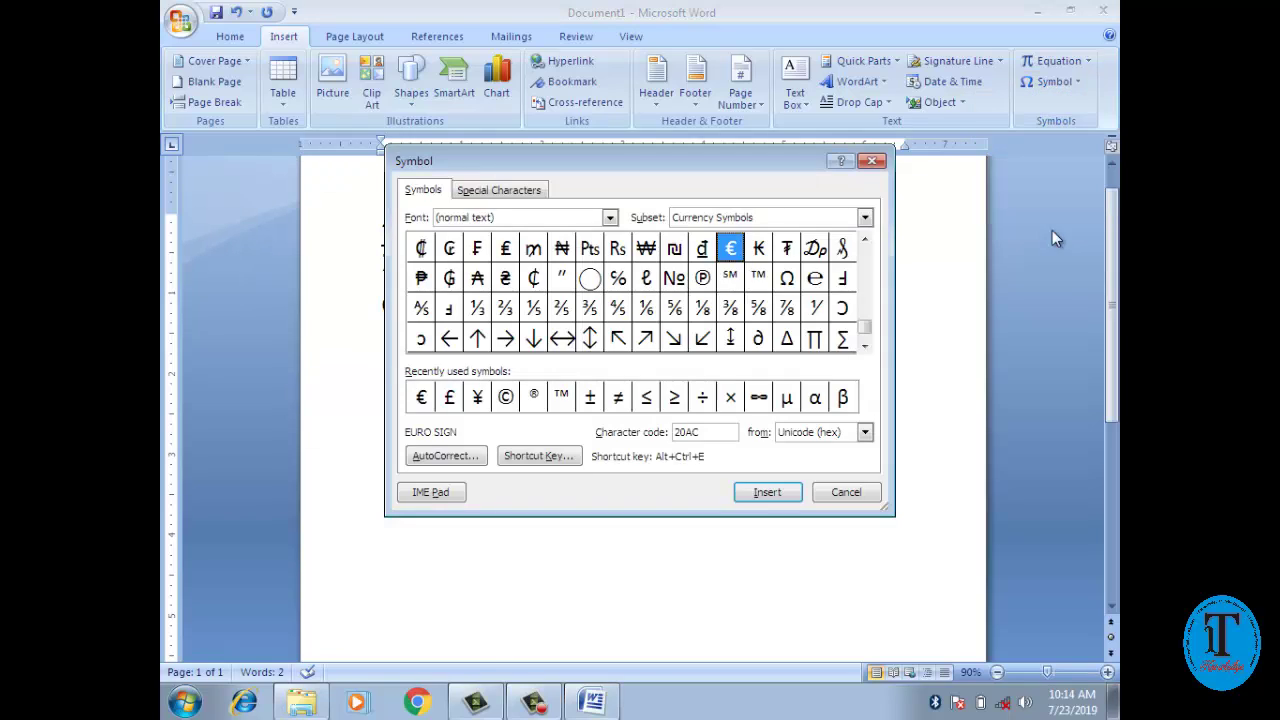
{"action": "scroll", "coordinate": [866, 346], "scroll_direction": "down", "scroll_amount": 5}
{"action": "left_click", "coordinate": [534, 397]}
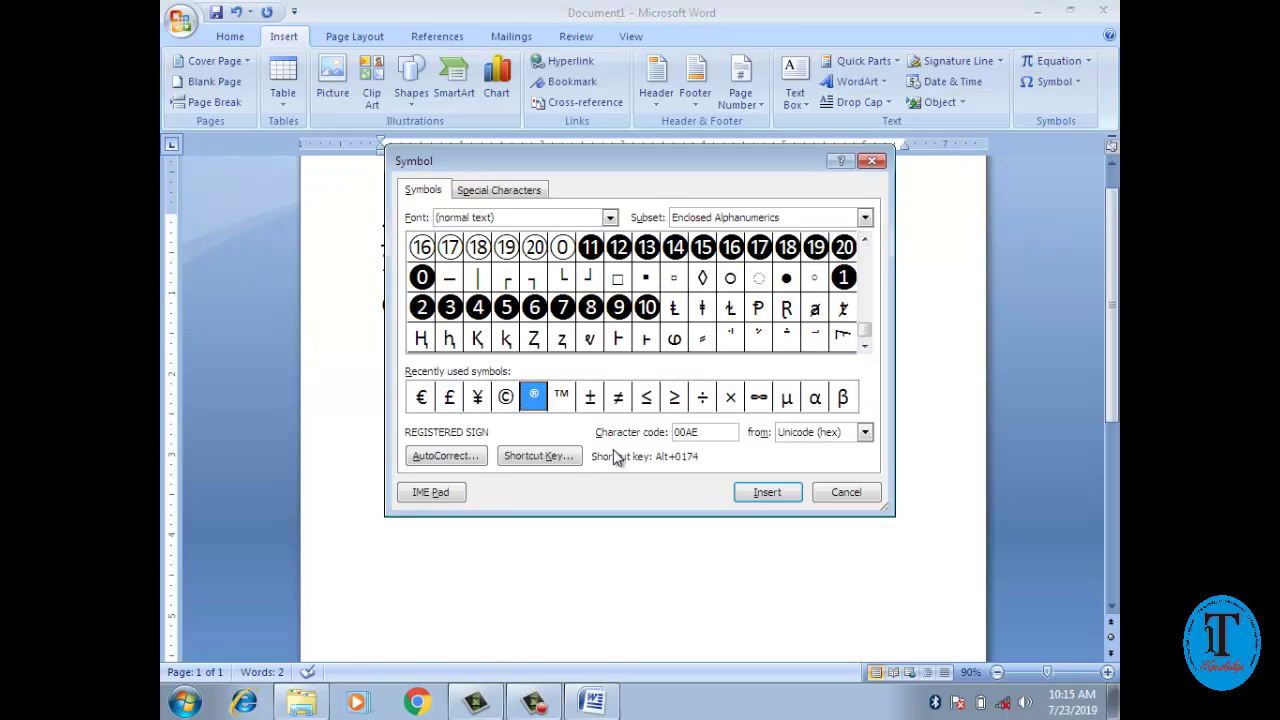
{"action": "left_click", "coordinate": [758, 497]}
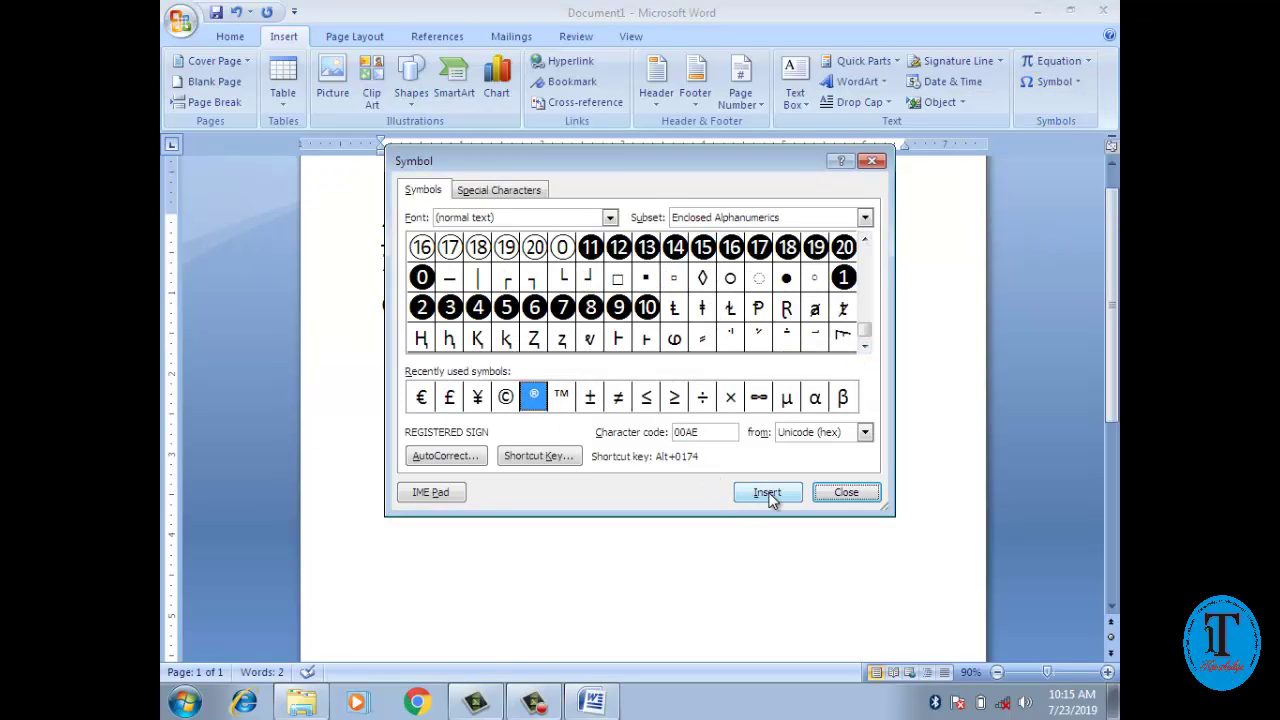
{"action": "left_click", "coordinate": [826, 493]}
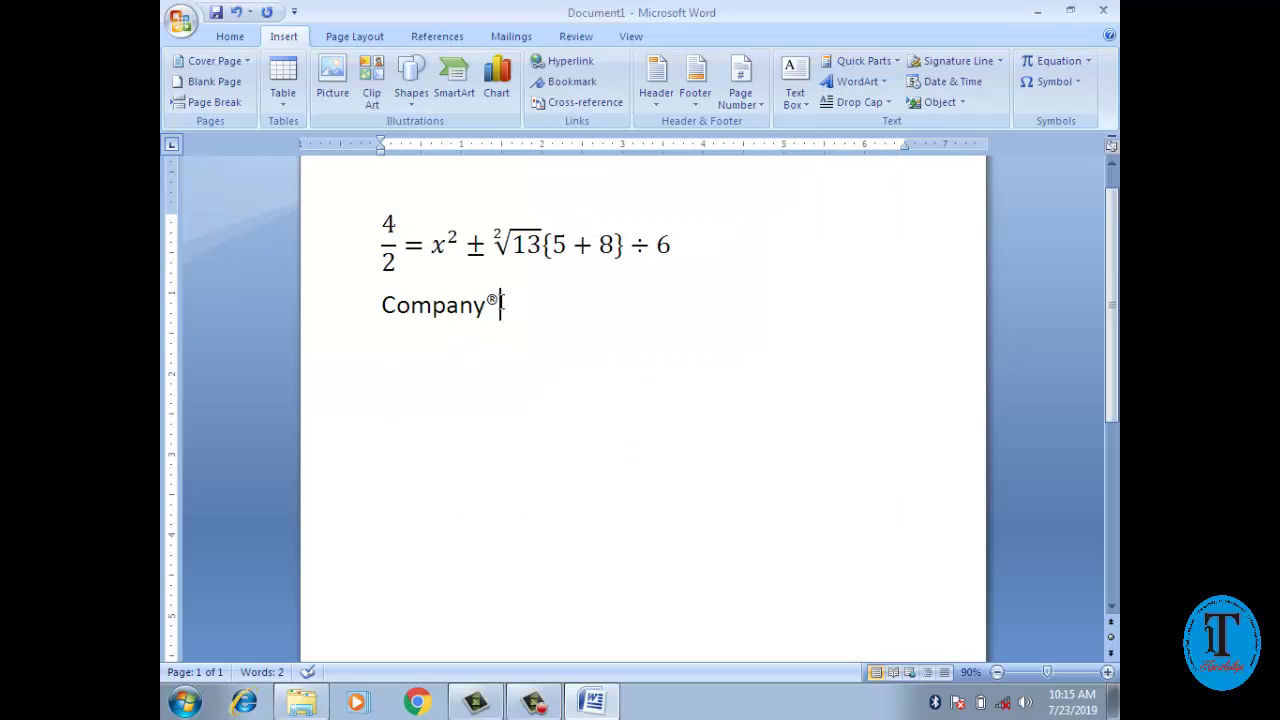
{"action": "left_click", "coordinate": [323, 306]}
{"action": "left_click", "coordinate": [479, 333]}
Add an empty equation after Company® and turn the first equation into 'log 3'.
{"action": "left_click", "coordinate": [1060, 61]}
{"action": "left_click", "coordinate": [348, 253]}
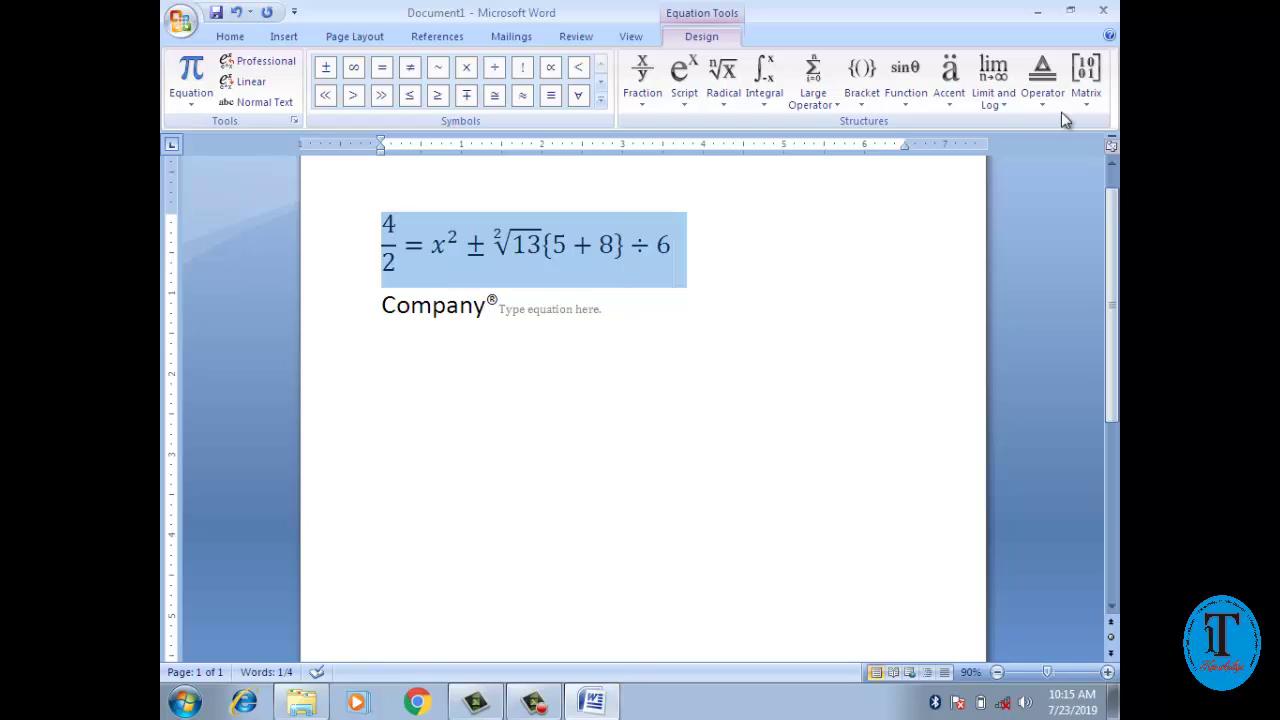
{"action": "left_click", "coordinate": [1014, 92]}
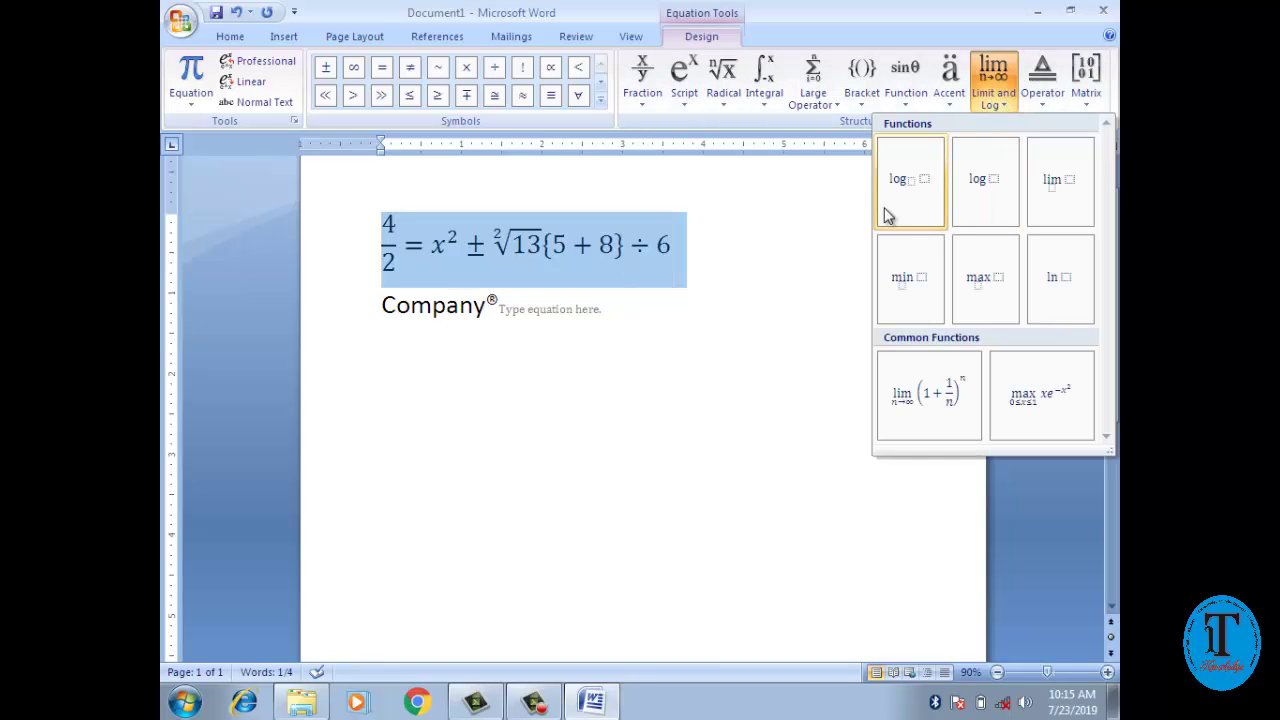
{"action": "left_click", "coordinate": [983, 190]}
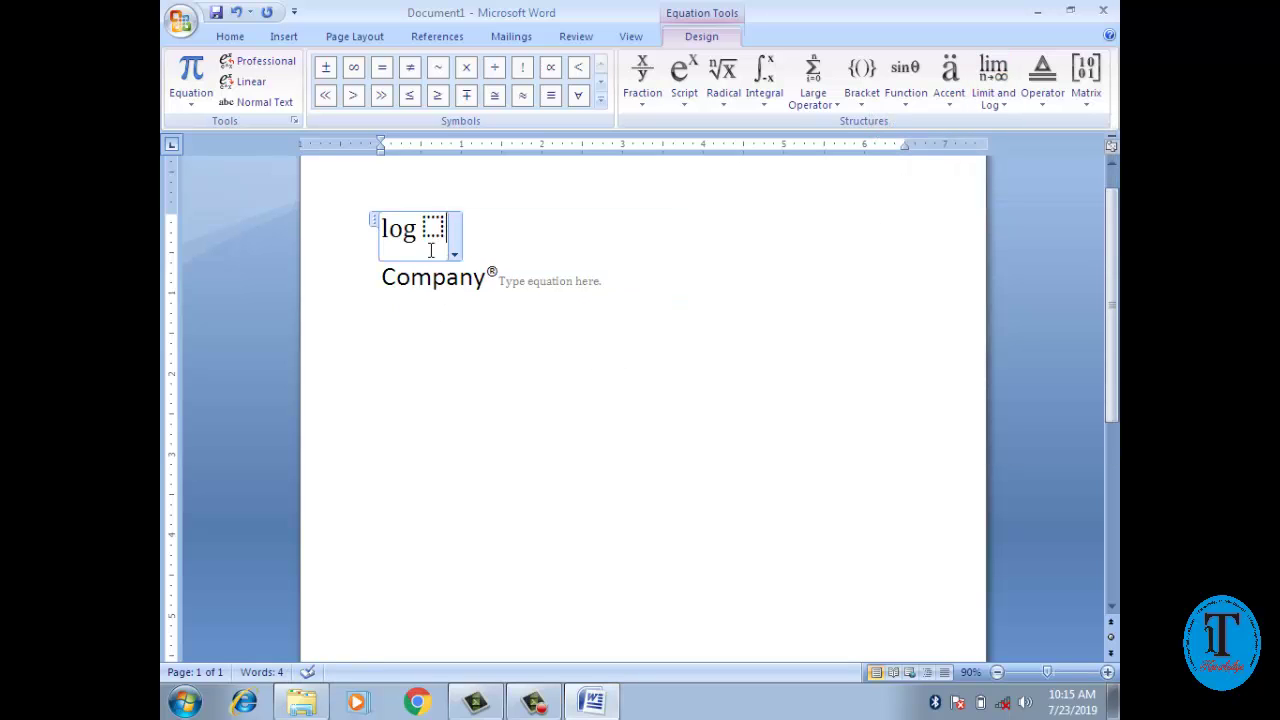
{"action": "left_click", "coordinate": [433, 227]}
{"action": "type", "text": "3"}
{"action": "left_click", "coordinate": [505, 283]}
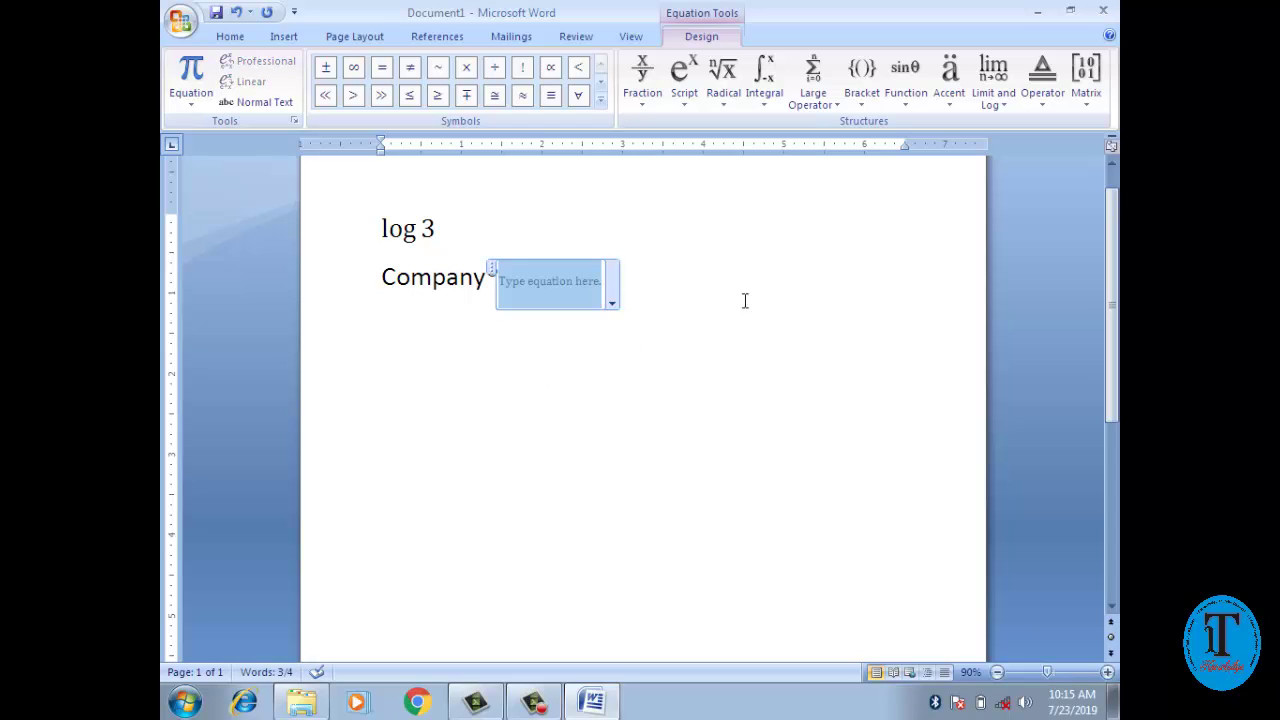
{"action": "left_click", "coordinate": [906, 88]}
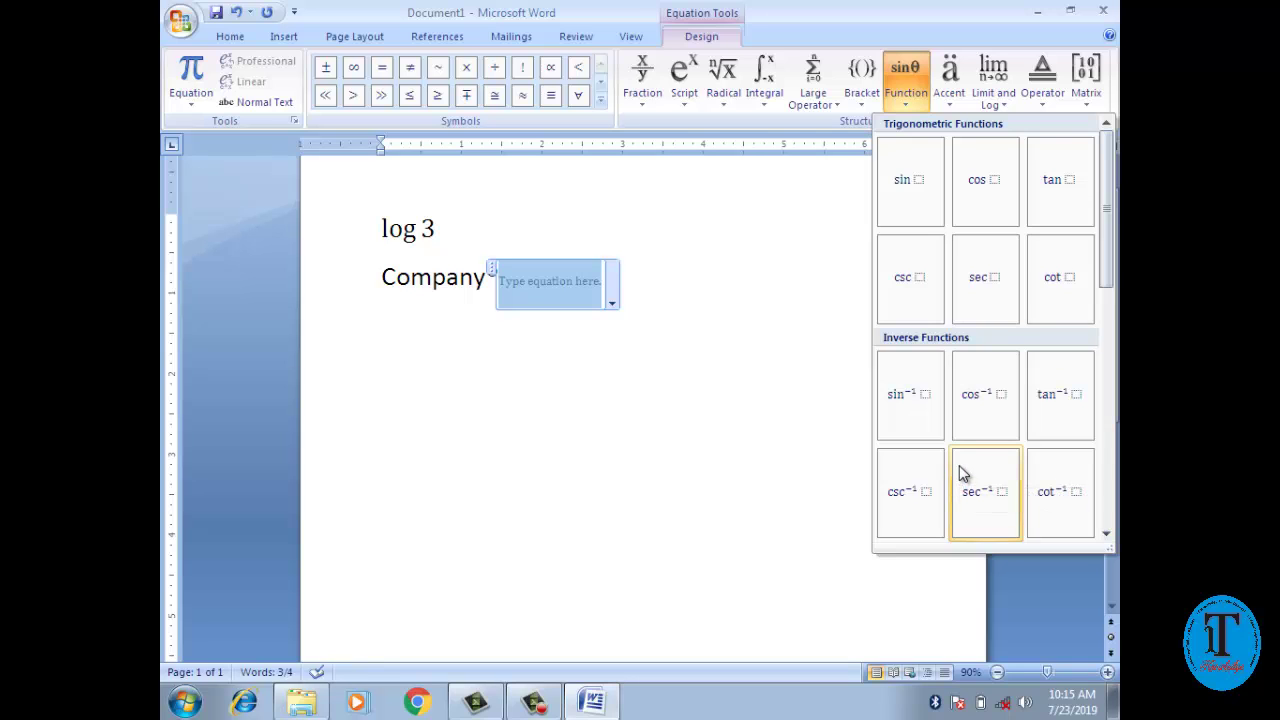
{"action": "left_click", "coordinate": [948, 100]}
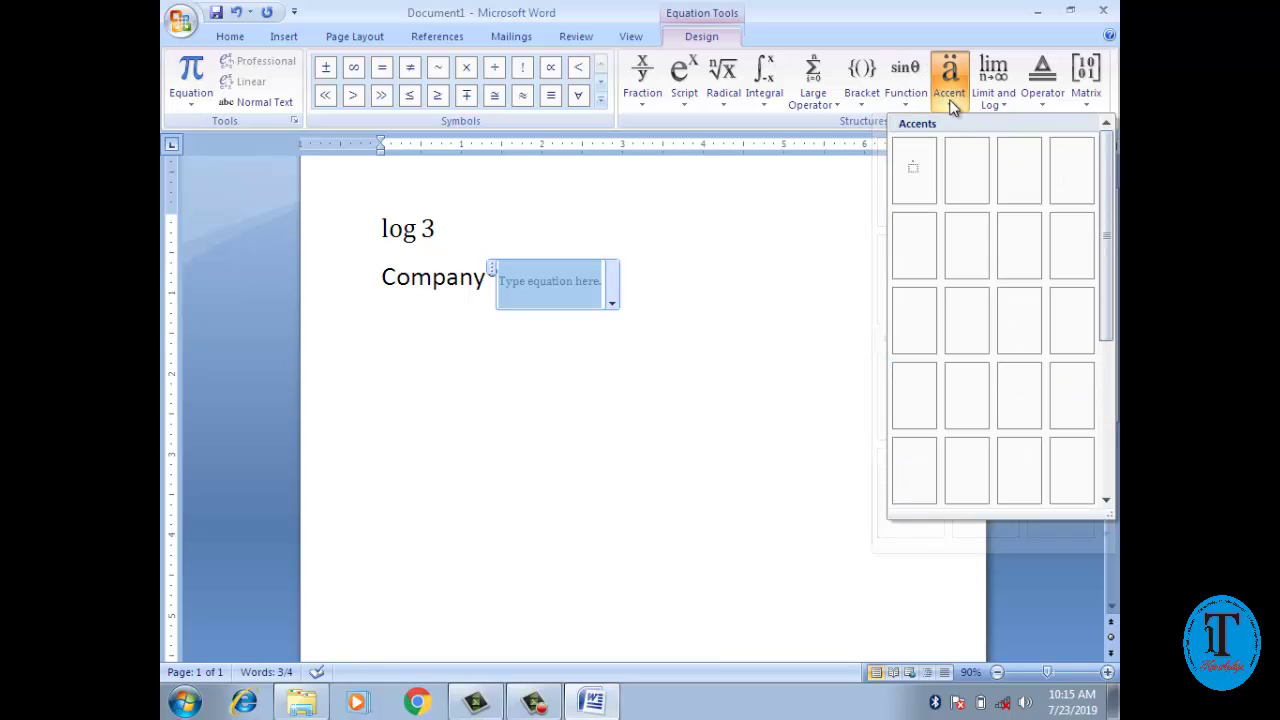
{"action": "left_click", "coordinate": [1043, 104]}
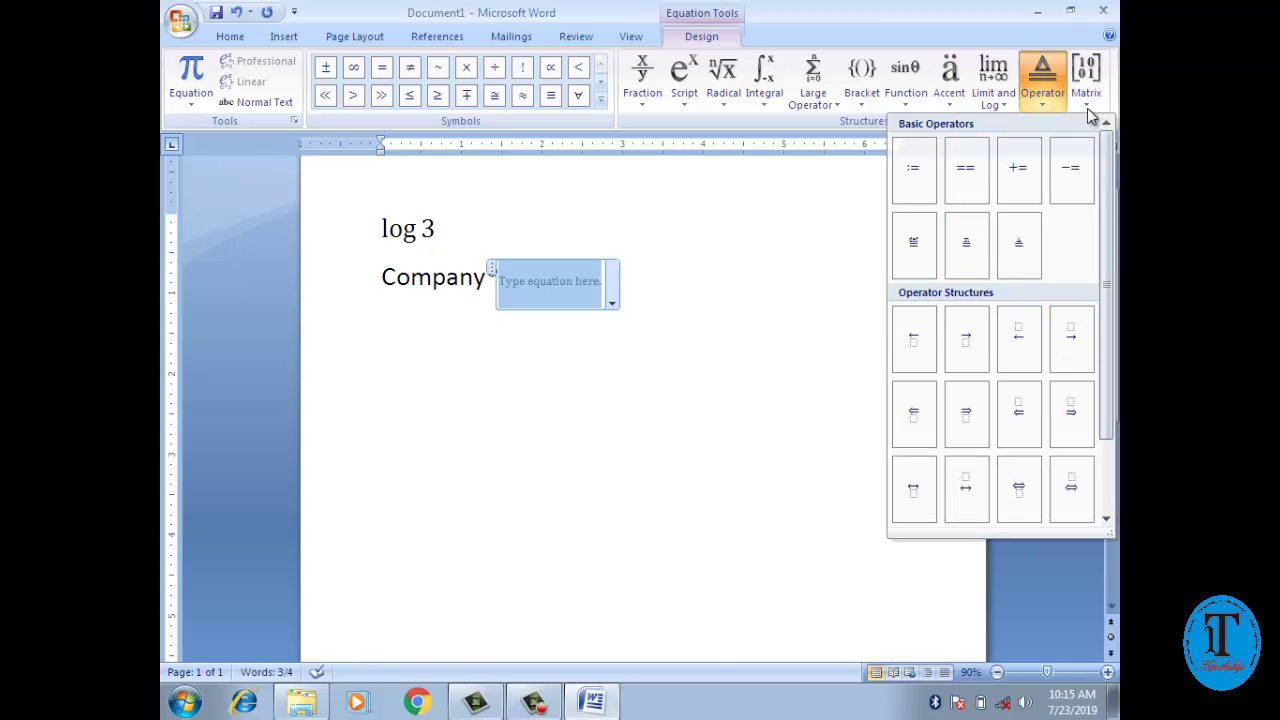
{"action": "left_click", "coordinate": [1087, 98]}
{"action": "left_click", "coordinate": [590, 278]}
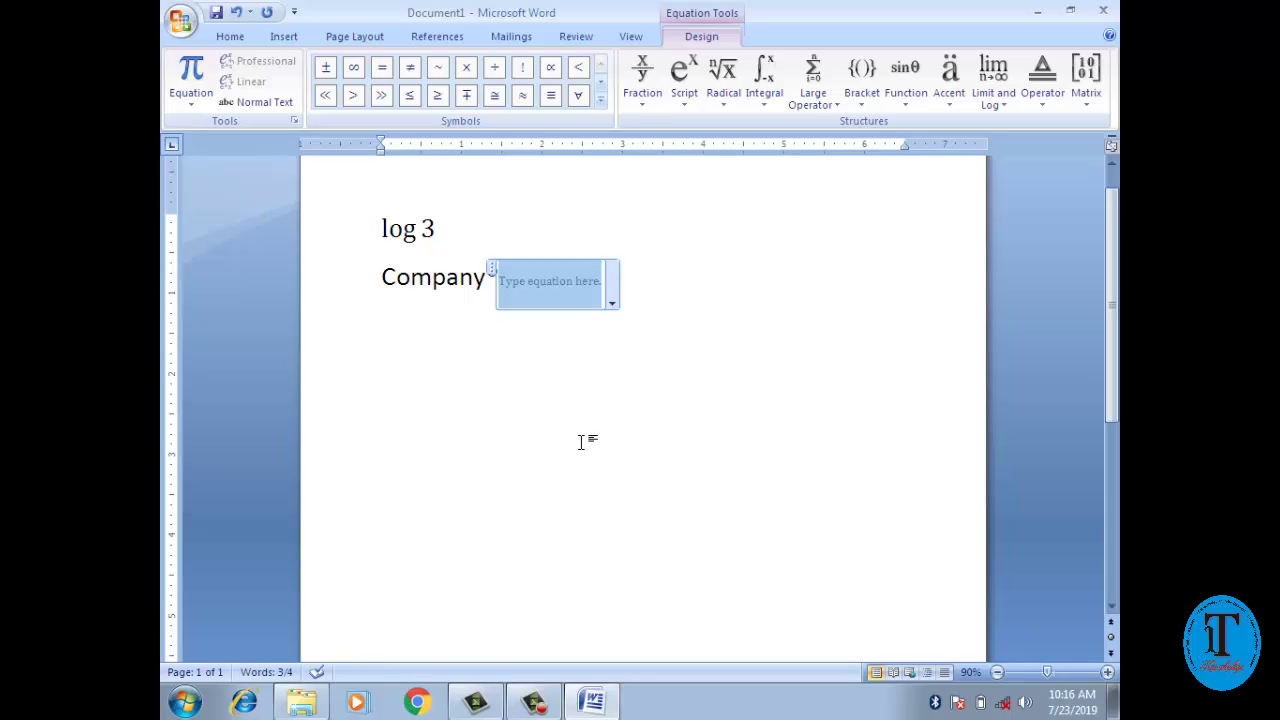
{"action": "mouse_move", "coordinate": [531, 708]}
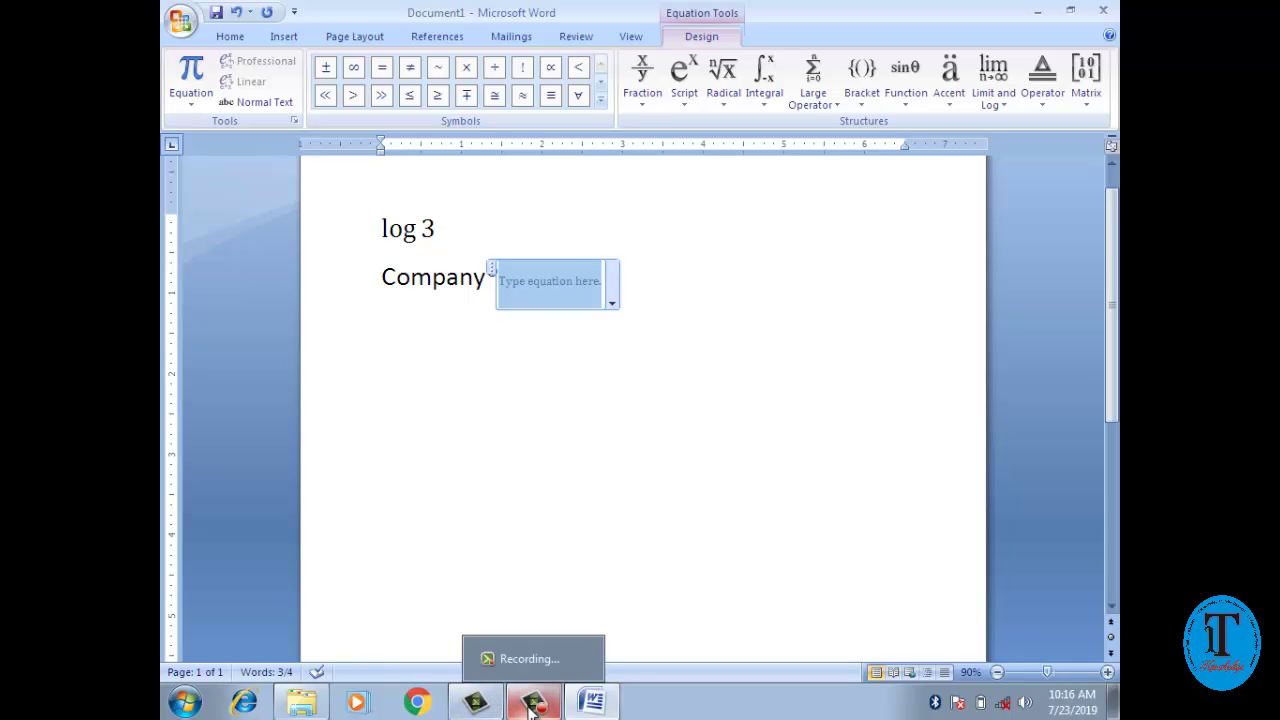